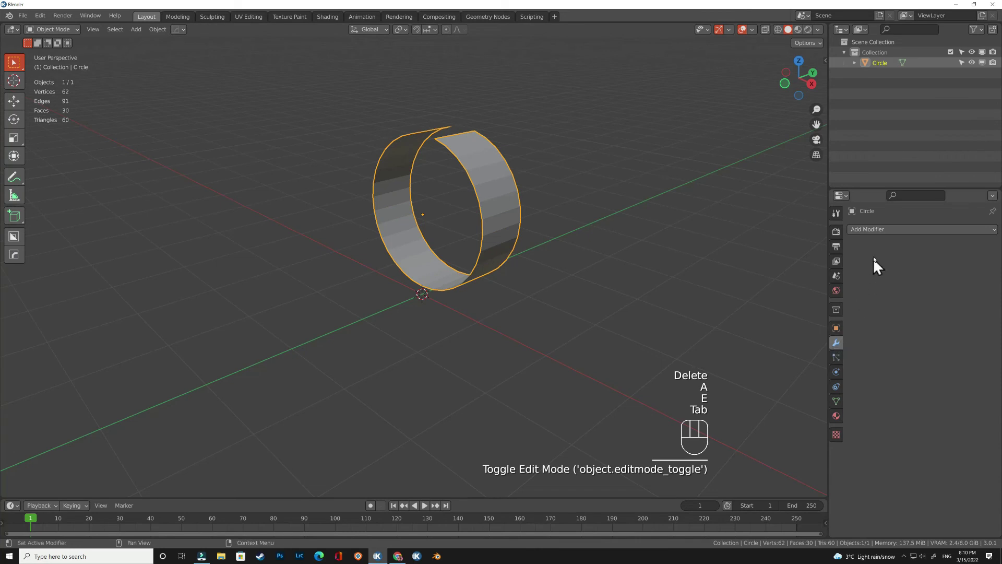
# - Add a Solidify modifier to the open circle band with thickness 0.22 m and offset 1
pyautogui.click(866, 229)
pyautogui.click(822, 406)
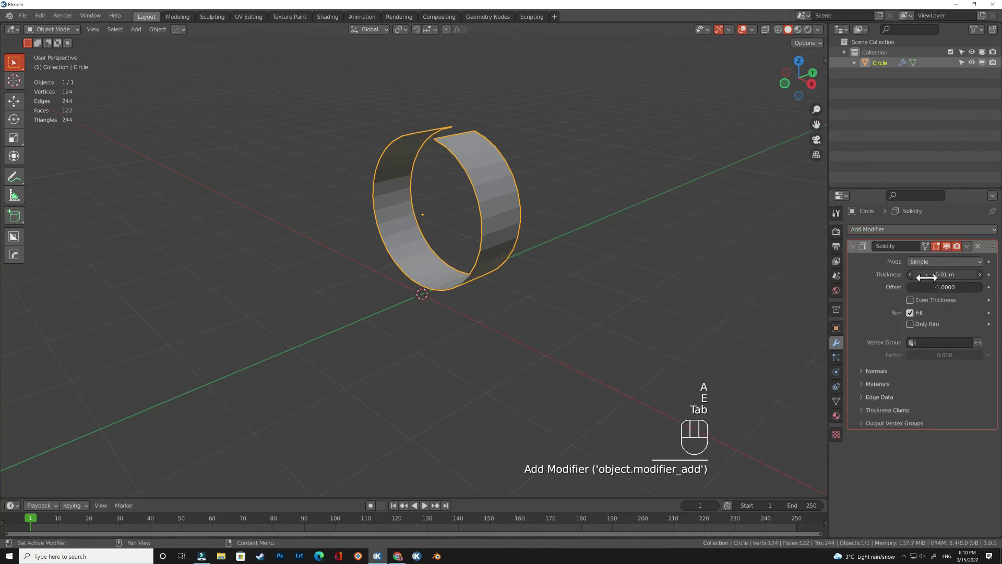
pyautogui.moveTo(965, 288)
pyautogui.mouseDown()
pyautogui.moveTo(995, 287)
pyautogui.moveTo(967, 275)
pyautogui.mouseUp()
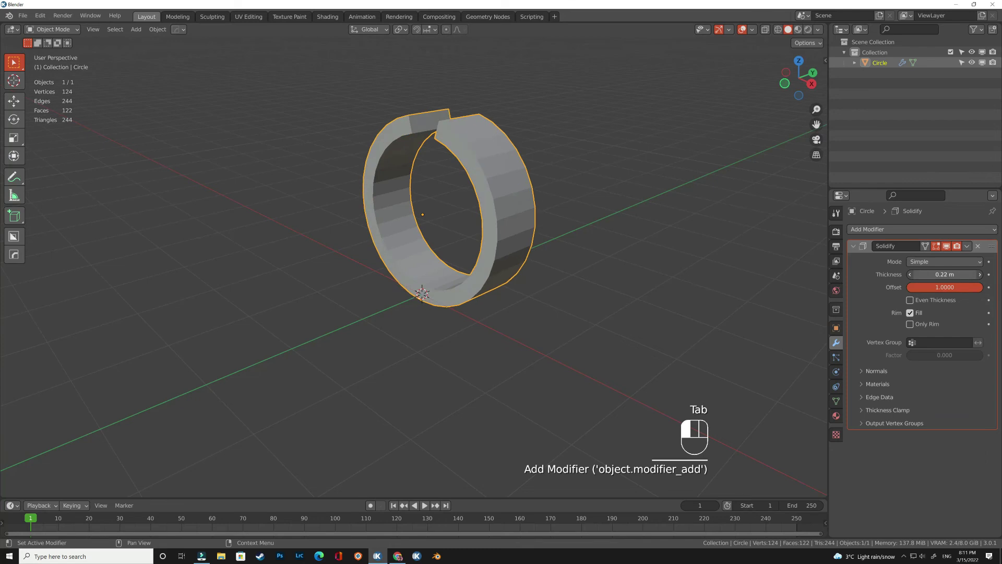
# - Add a Subdivision Surface modifier to the ring with both viewport and render levels set to 5
pyautogui.click(947, 229)
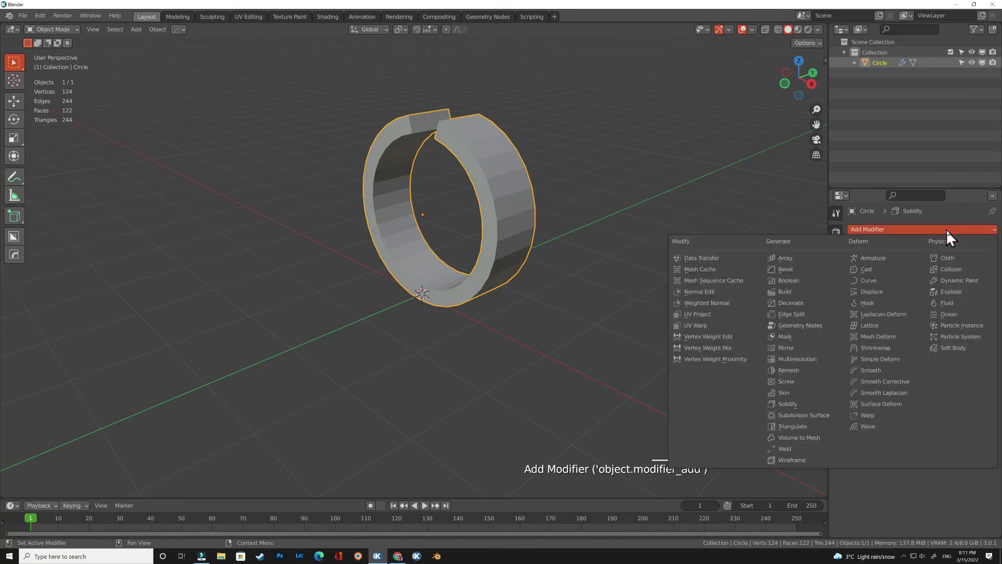
pyautogui.click(802, 417)
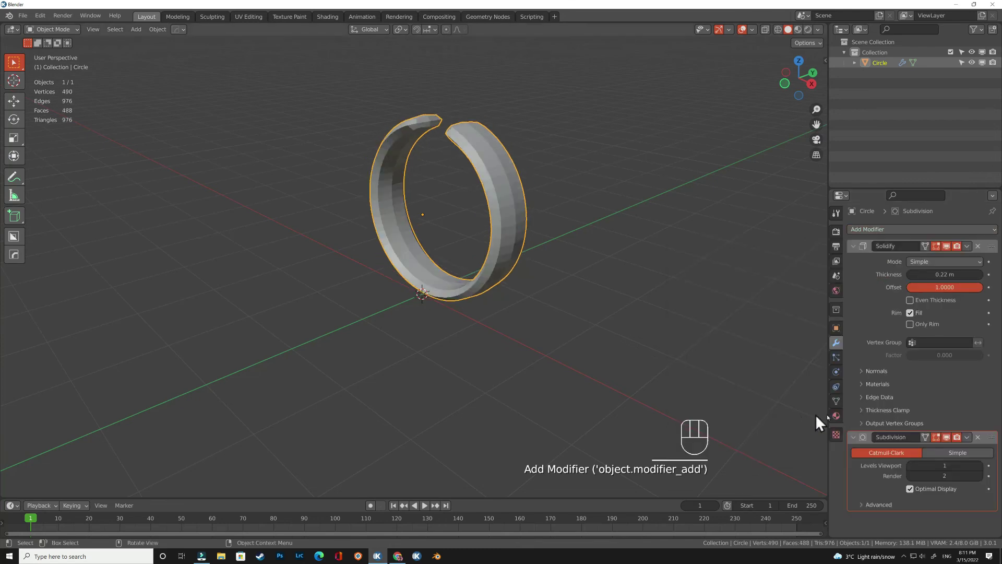
pyautogui.click(980, 465)
pyautogui.click(980, 467)
pyautogui.click(979, 467)
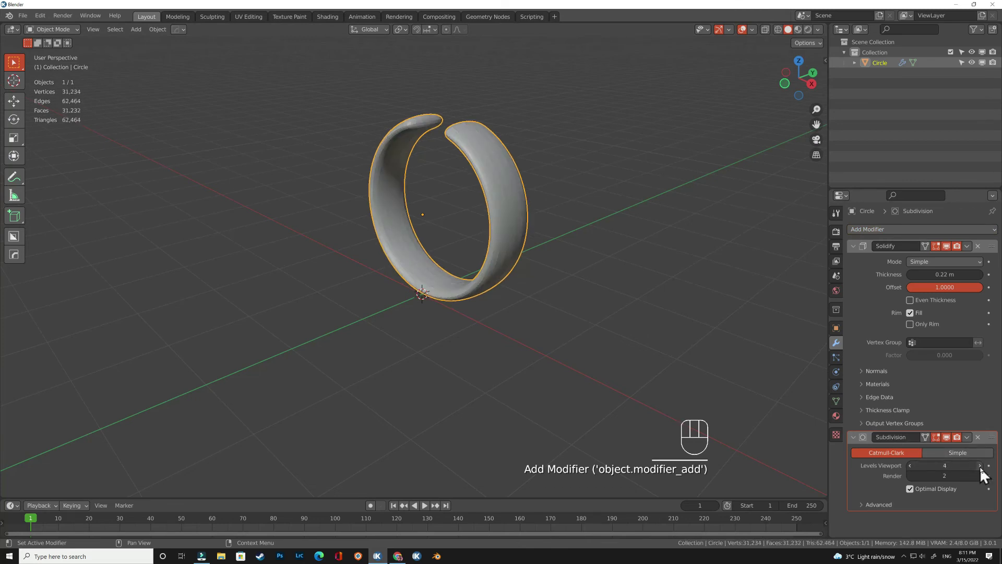
pyautogui.click(981, 473)
pyautogui.click(981, 473)
pyautogui.click(981, 473)
pyautogui.click(980, 465)
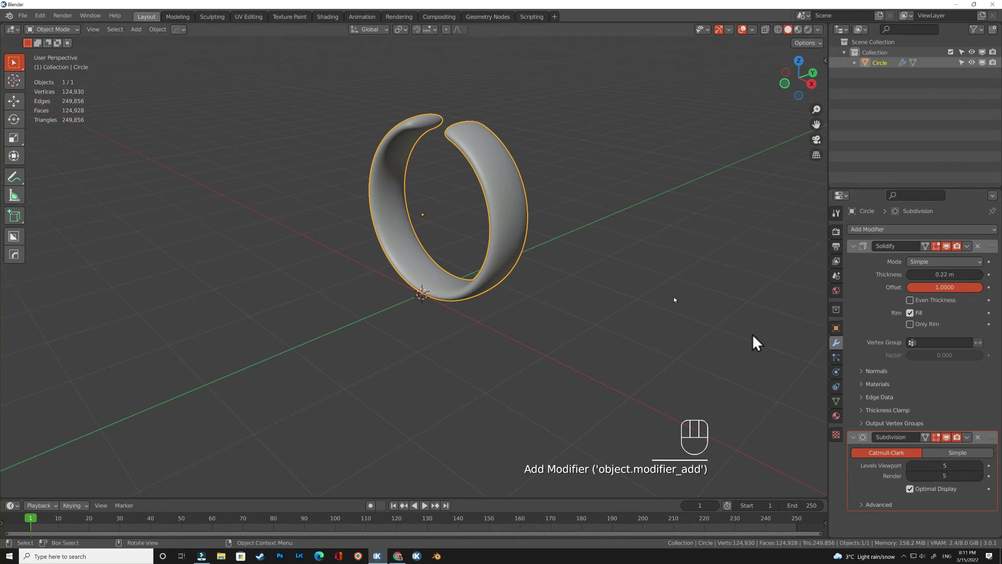
# - Add a Simple Deform modifier to the ring, set to Twist around the Z axis with a 122° angle
pyautogui.click(916, 229)
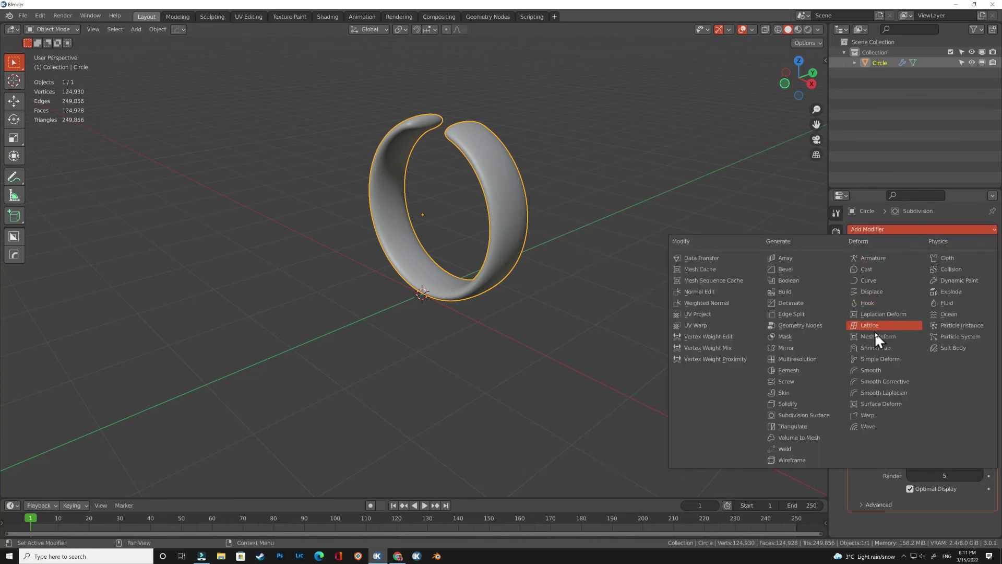
pyautogui.click(885, 359)
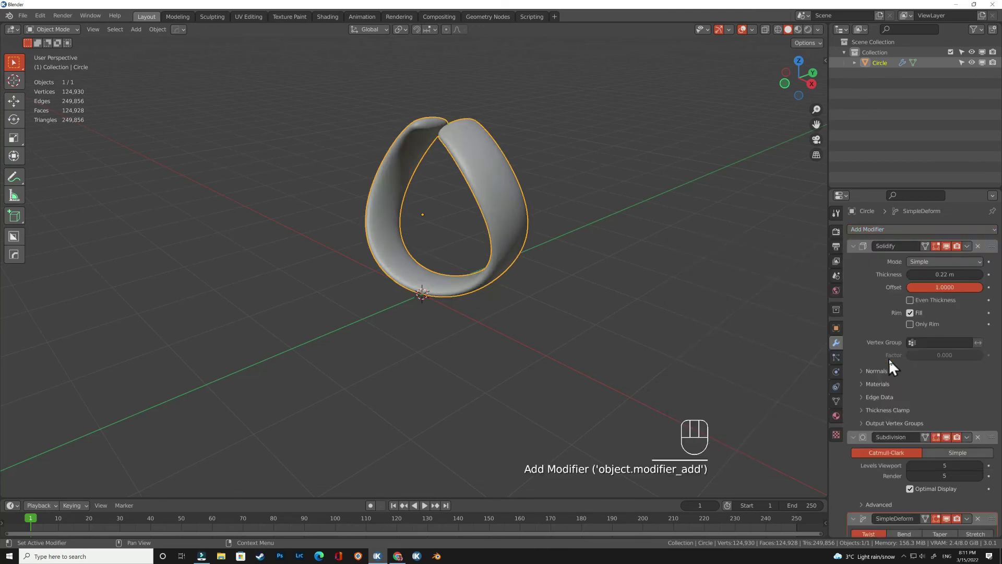
pyautogui.click(854, 245)
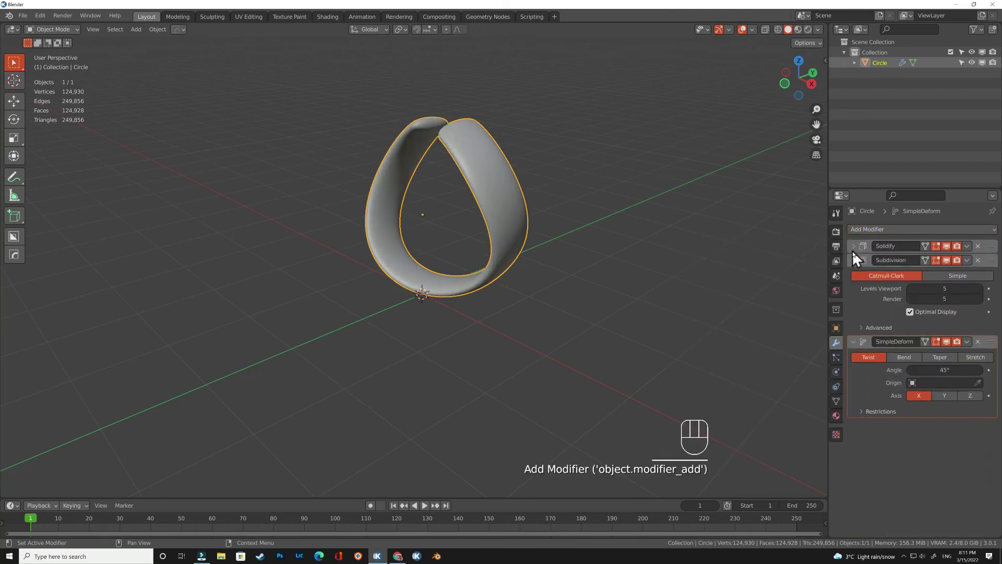
pyautogui.click(853, 260)
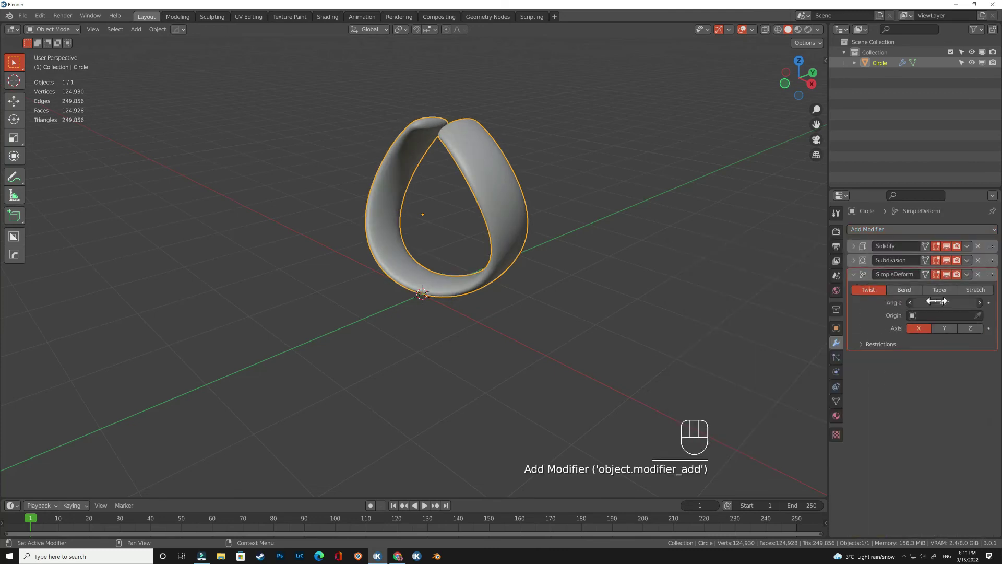
pyautogui.click(963, 326)
pyautogui.moveTo(942, 303); pyautogui.dragTo(987, 303)
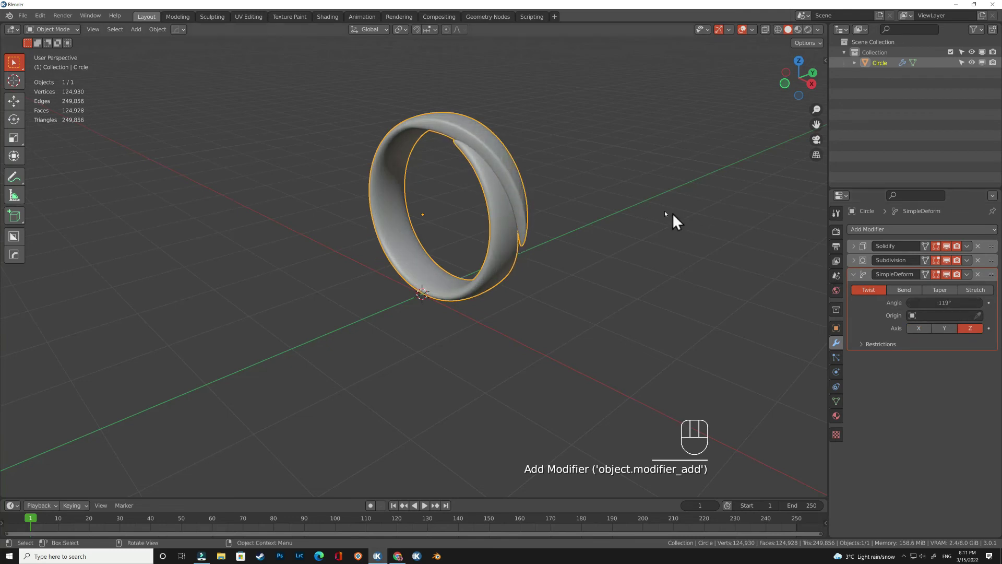
pyautogui.moveTo(671, 217); pyautogui.dragTo(553, 217, button='middle')
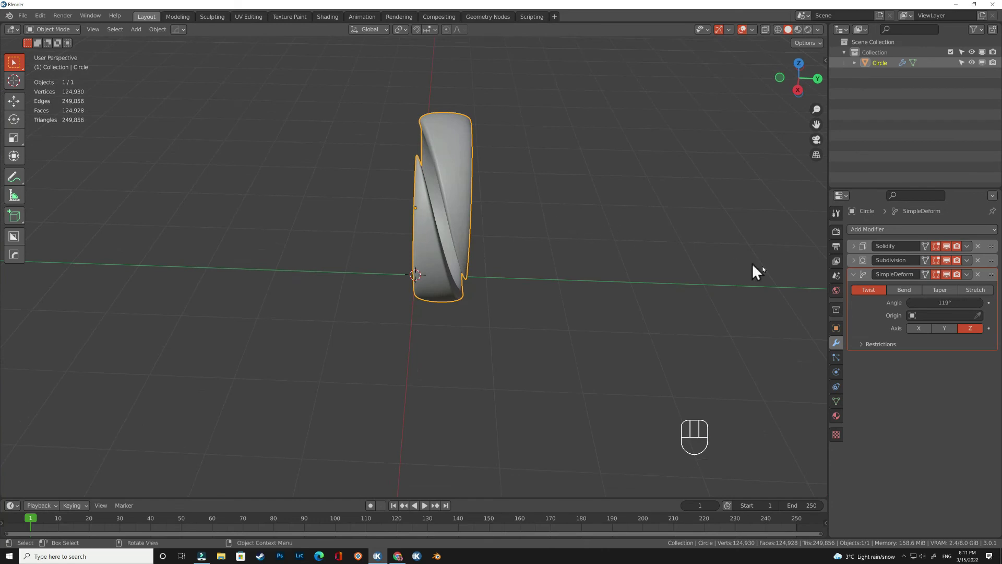
pyautogui.moveTo(933, 304)
pyautogui.mouseDown()
pyautogui.moveTo(940, 304)
pyautogui.moveTo(928, 303)
pyautogui.mouseUp()
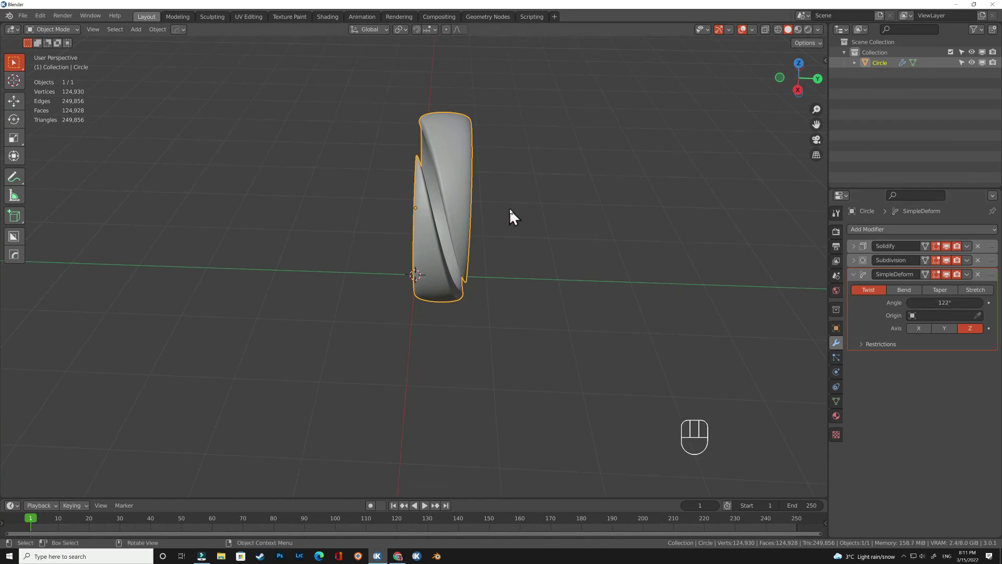
pyautogui.moveTo(508, 210)
pyautogui.mouseDown(button='middle')
pyautogui.moveTo(622, 227)
pyautogui.moveTo(520, 223)
pyautogui.mouseUp(button='middle')
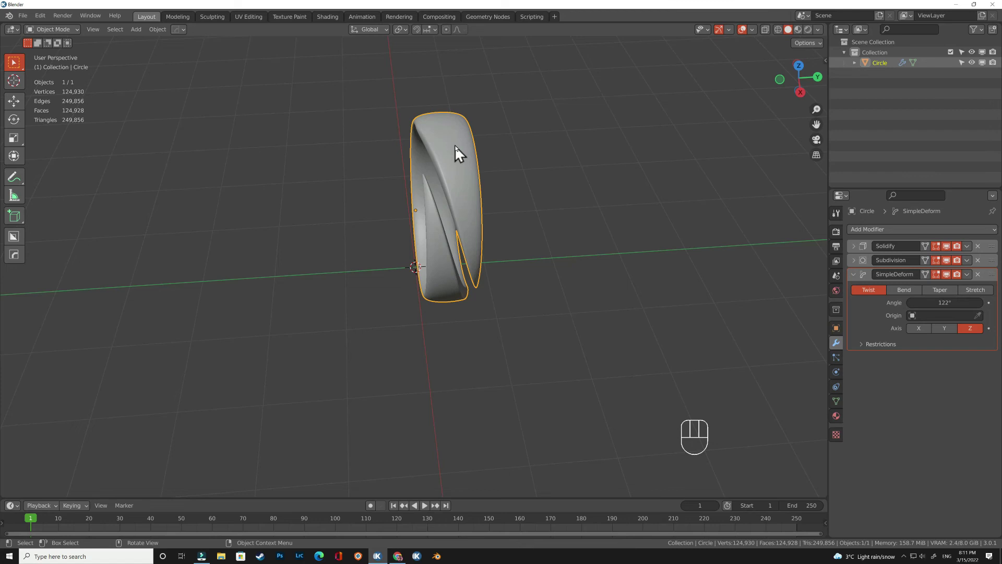
# - Add a mesh plane at the 3D cursor and scale it up by 10 as the ground
pyautogui.press('shift')
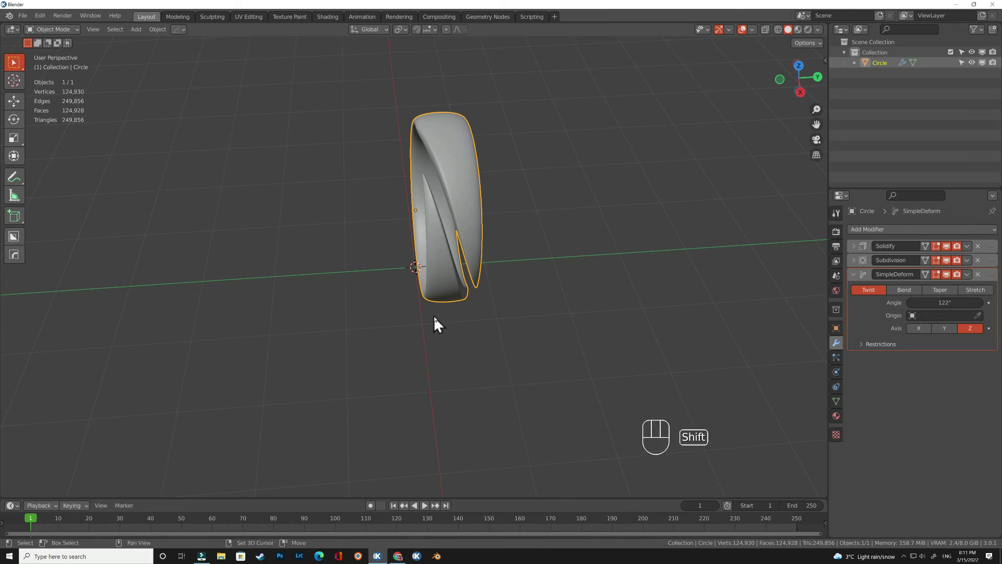
pyautogui.hotkey('shift', 'a')
pyautogui.moveTo(408, 281)
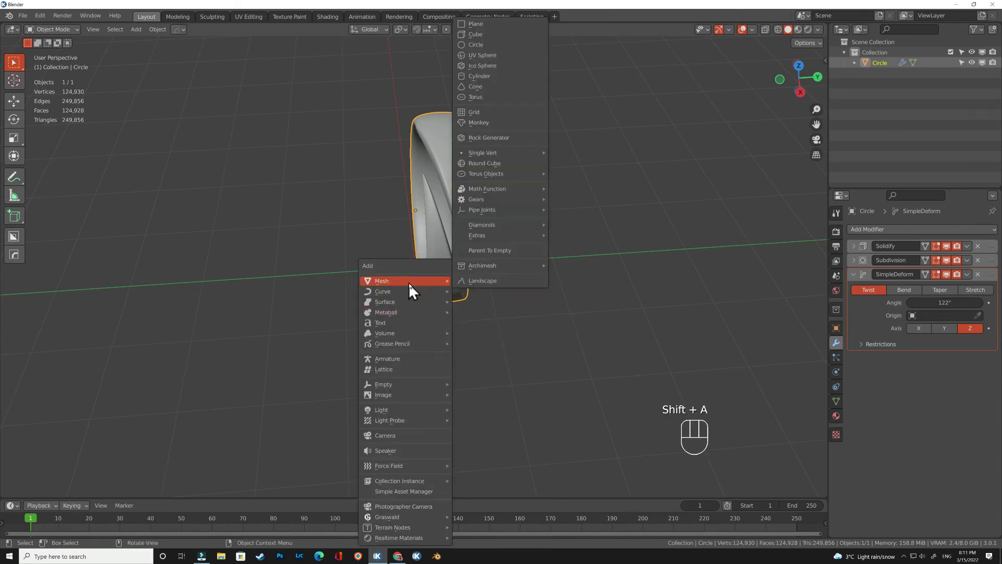
pyautogui.click(481, 25)
pyautogui.write('s')
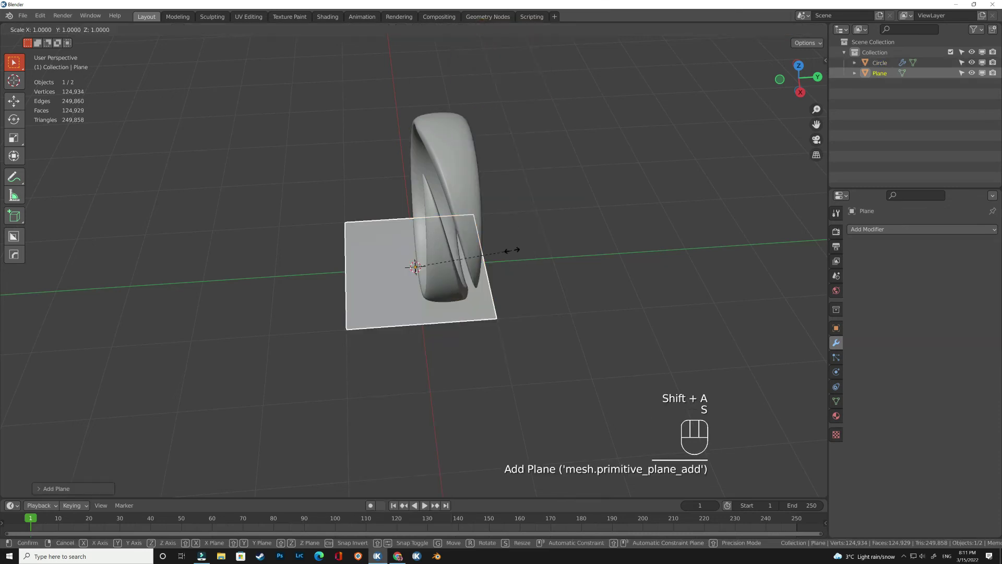
pyautogui.write('10')
pyautogui.press('Return')
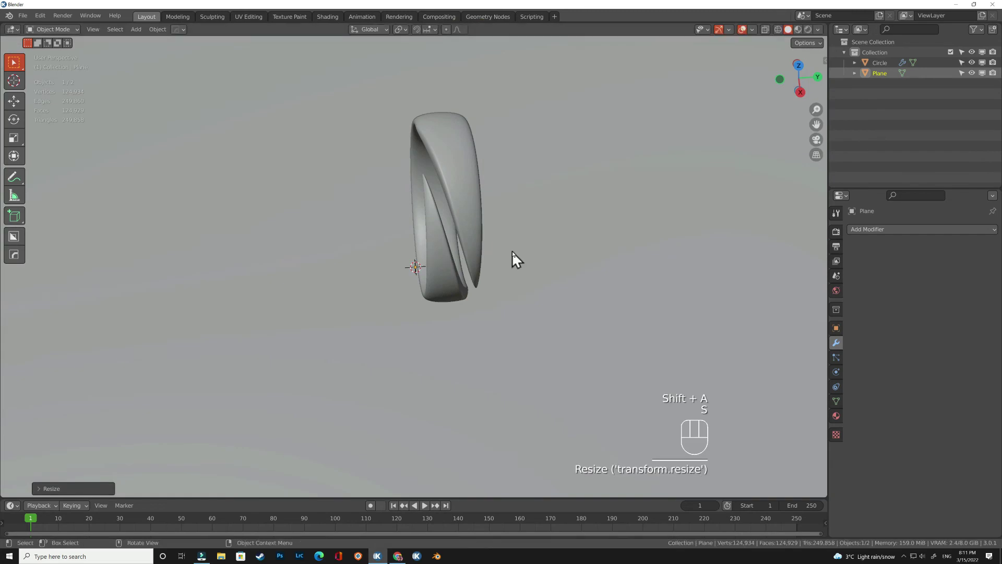
# - Raise the ring about 0.07 m along Z so it rests on the ground plane
pyautogui.click(463, 218)
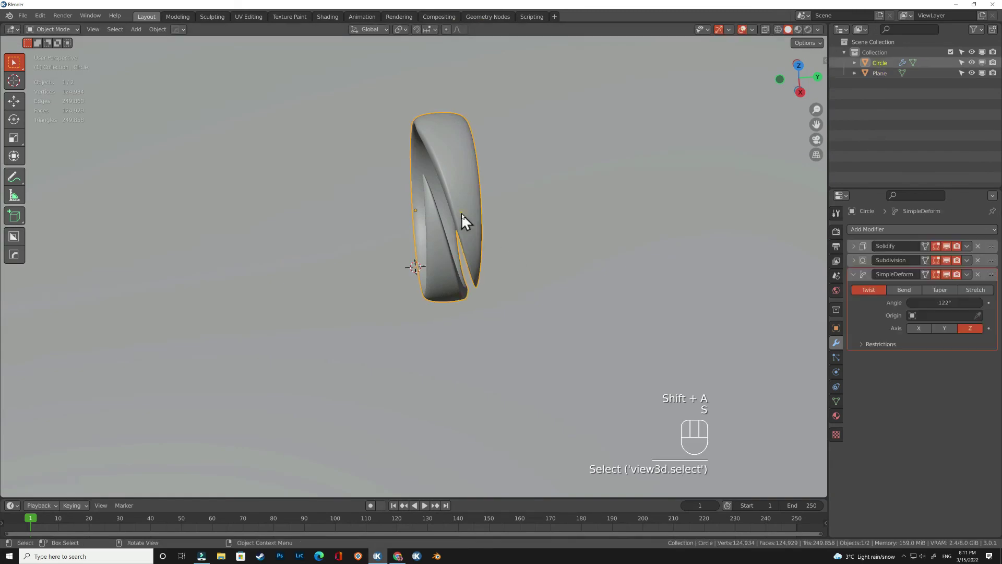
pyautogui.moveTo(459, 327); pyautogui.dragTo(522, 265, button='middle')
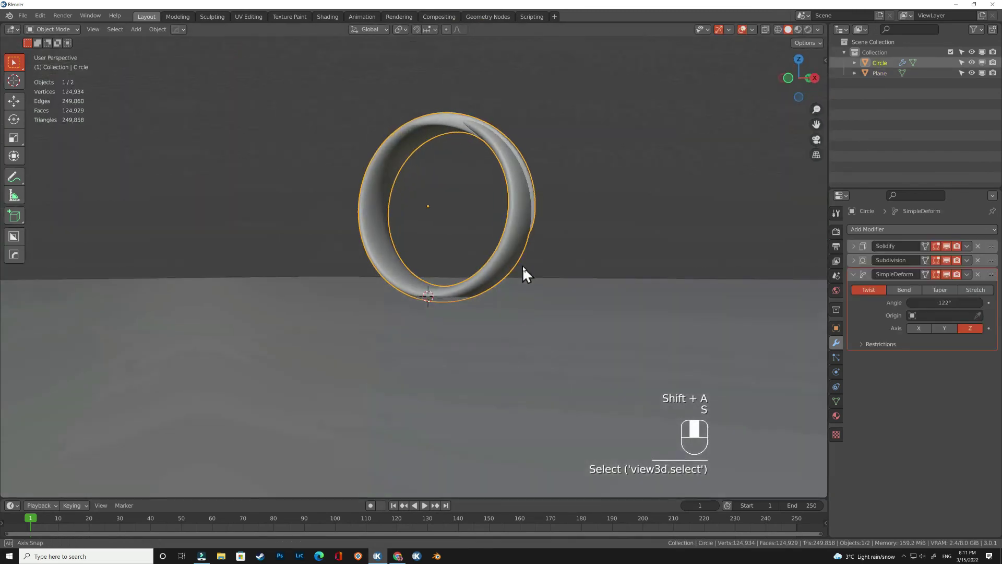
pyautogui.press('g')
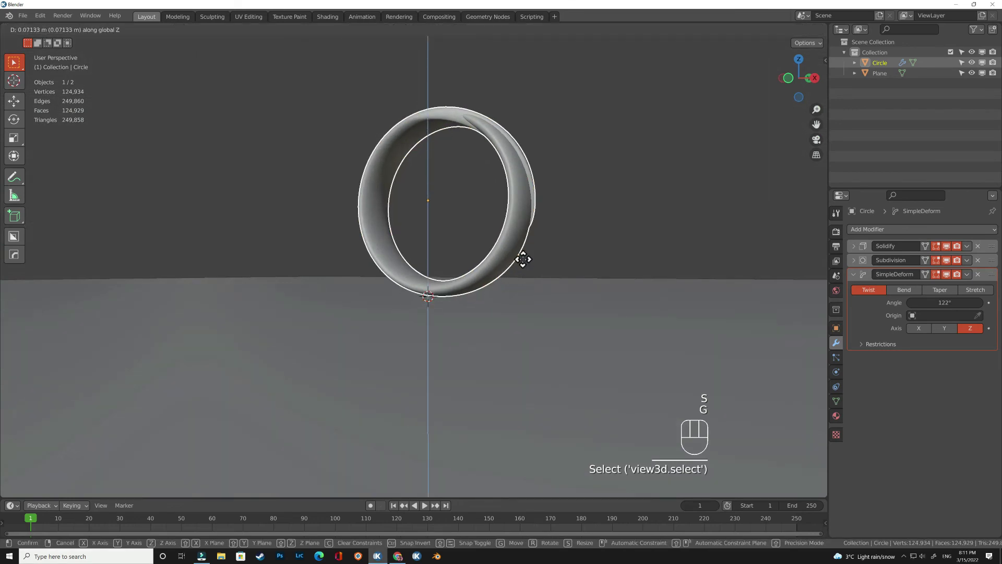
pyautogui.click(523, 259)
# - Add a mesh cube at the 3D cursor and raise it about 1 m along Z
pyautogui.moveTo(550, 282); pyautogui.dragTo(511, 324, button='middle')
pyautogui.scroll(-7, 504, 312)
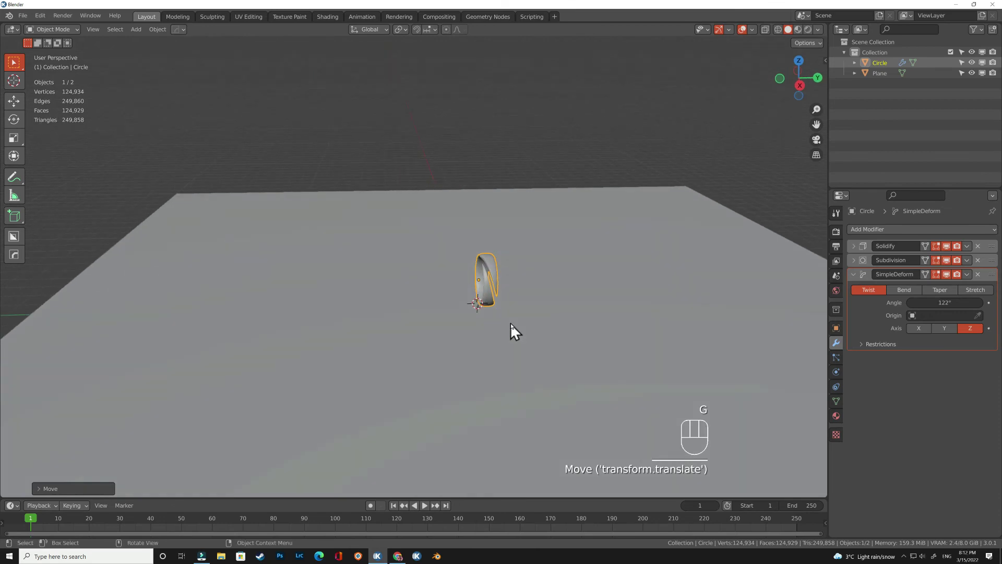
pyautogui.hotkey('shift', 'a')
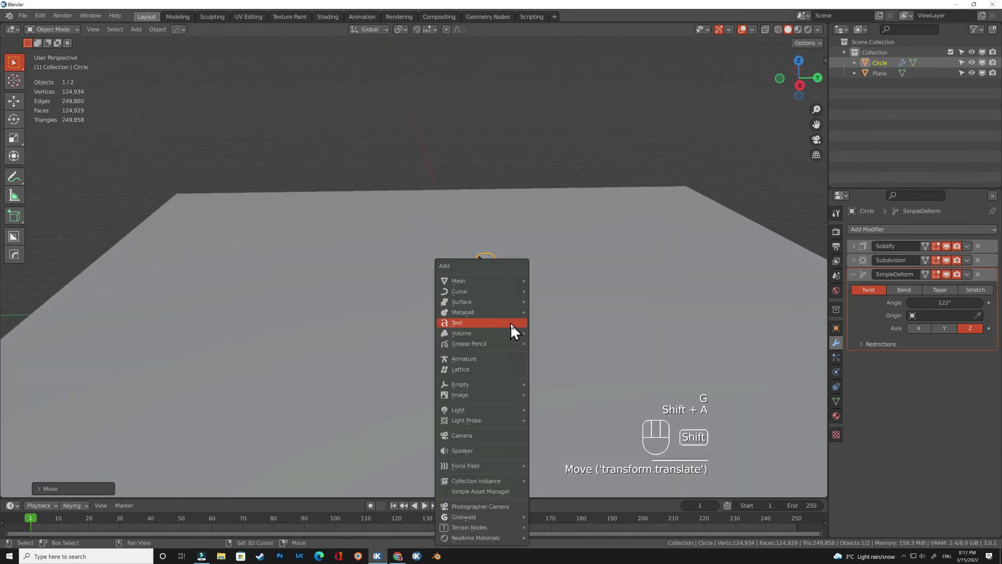
pyautogui.moveTo(487, 283)
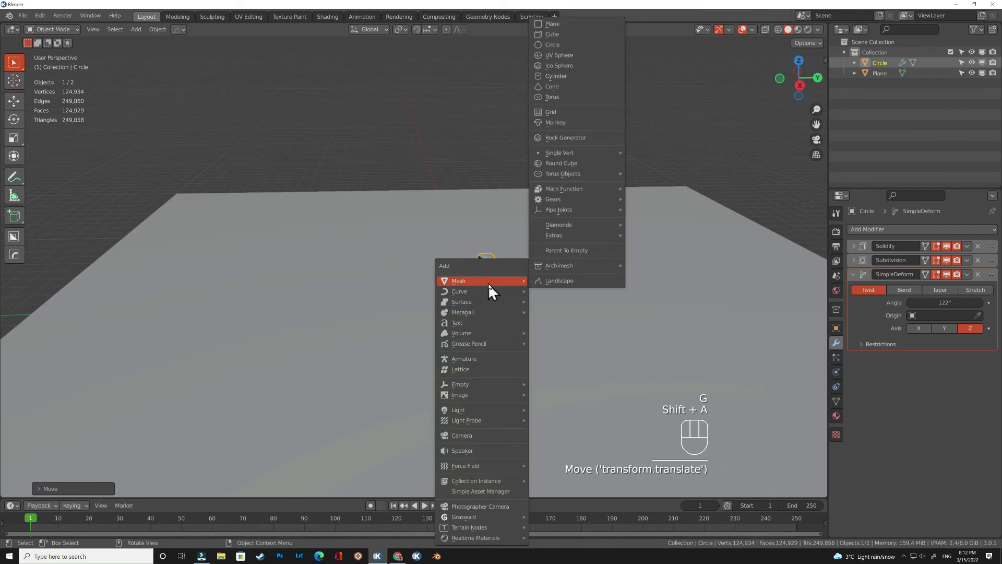
pyautogui.click(547, 35)
pyautogui.press('g')
pyautogui.press('z')
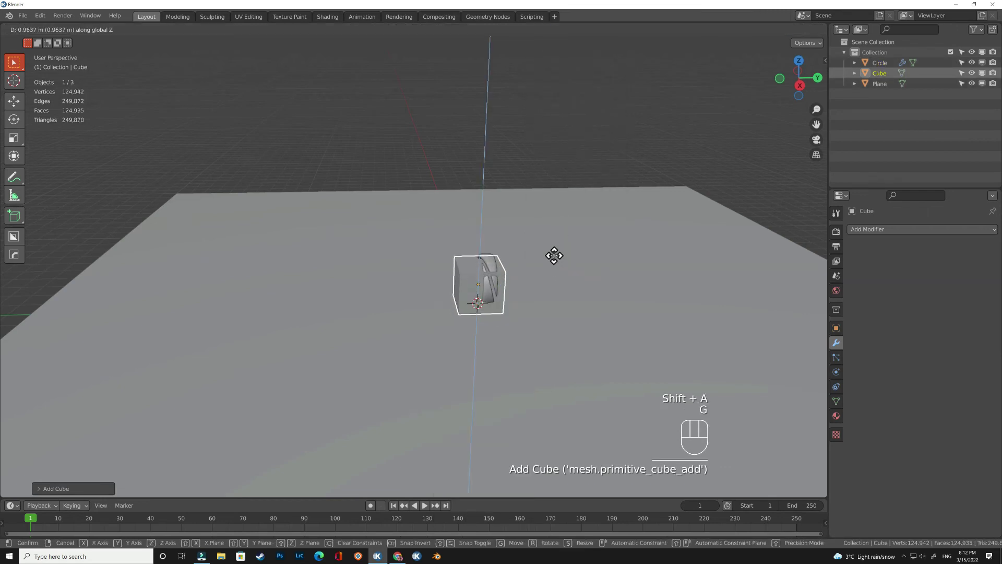
pyautogui.click(554, 255)
# - Flatten the cube along Y into a thin panel, and enlarge it along X and Z to more than five times its size
pyautogui.press('s')
pyautogui.press('y')
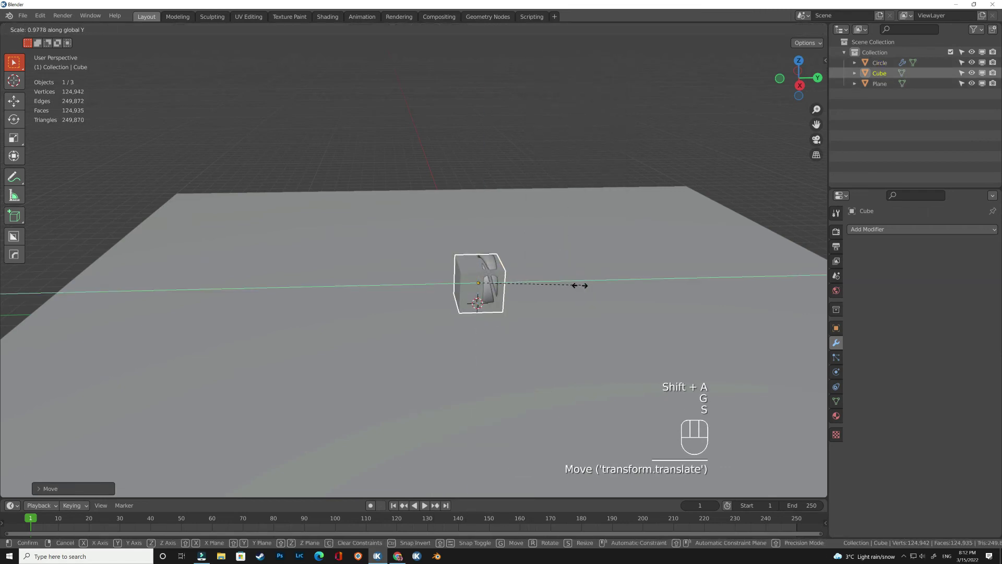
pyautogui.click(496, 278)
pyautogui.press('s')
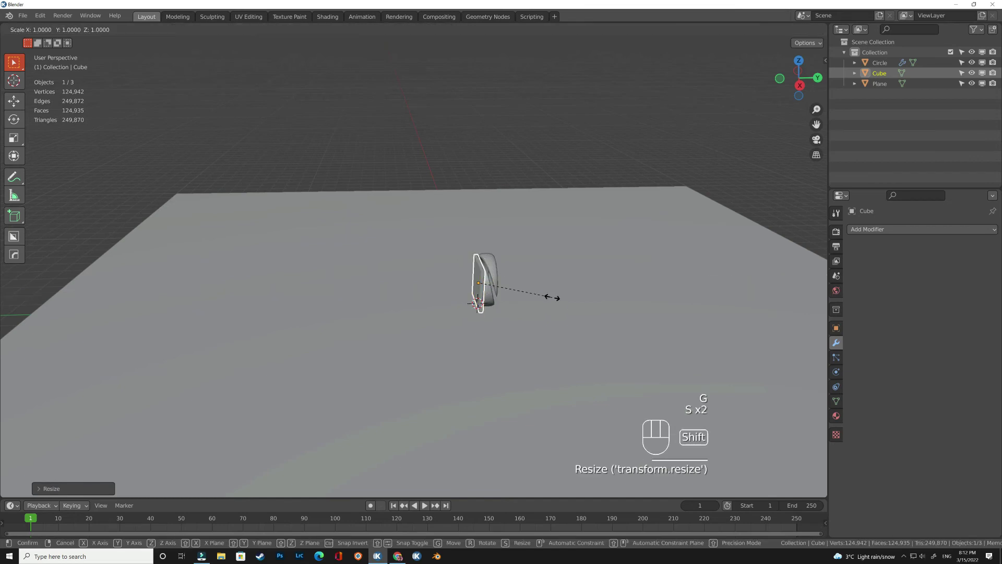
pyautogui.hotkey('shift', 'y')
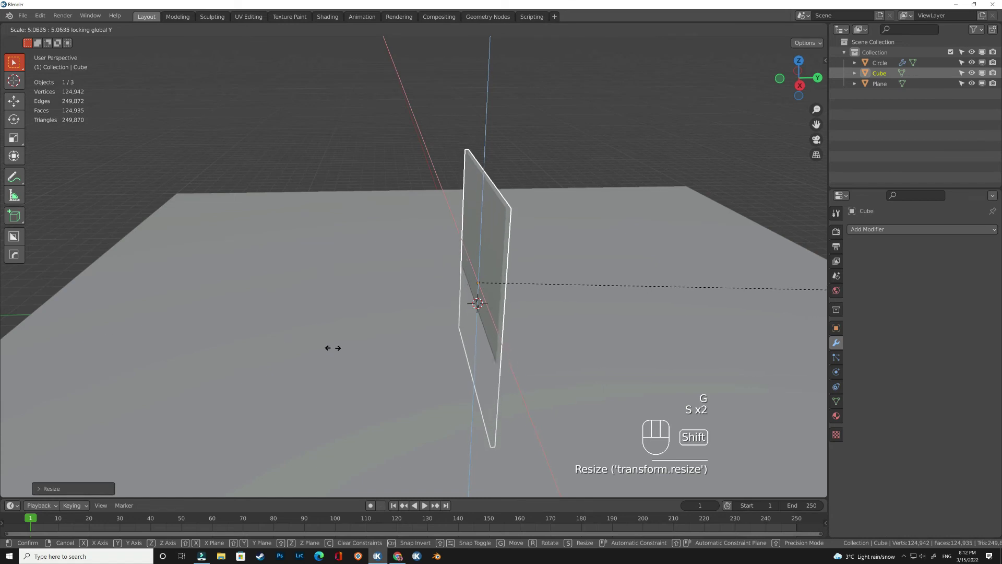
pyautogui.click(735, 347)
# - Raise the panel along Z until its lower edge stands on the ground plane
pyautogui.press('g')
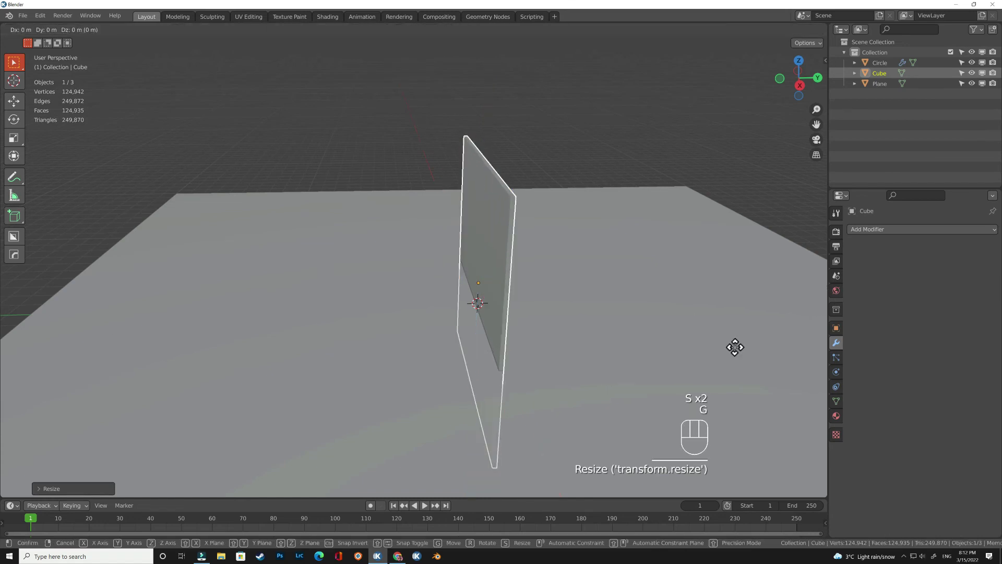
pyautogui.press('z')
pyautogui.click(706, 256)
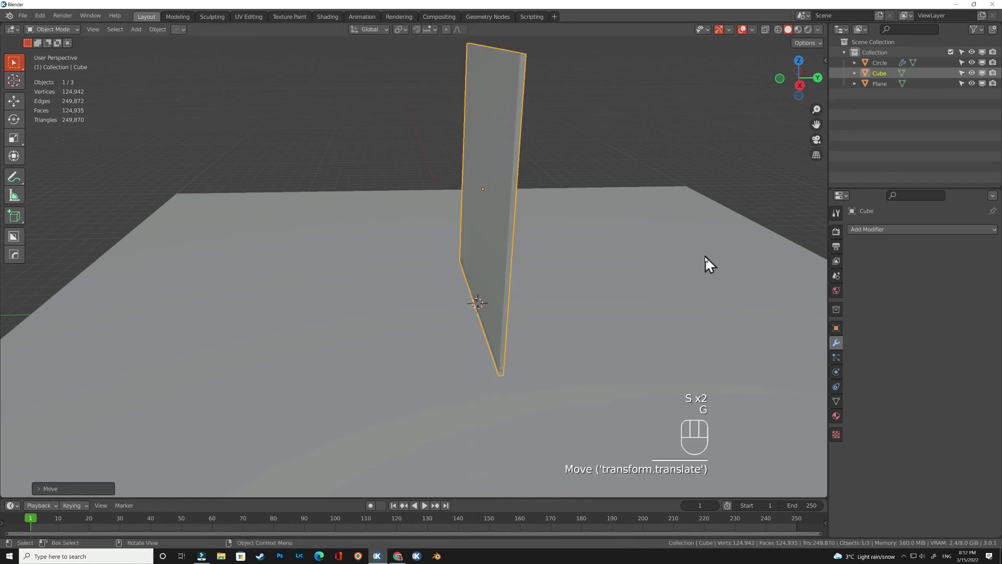
# - Move the panel along negative Y to one side of the ring and widen it along X by a factor of about 2.35
pyautogui.press('g')
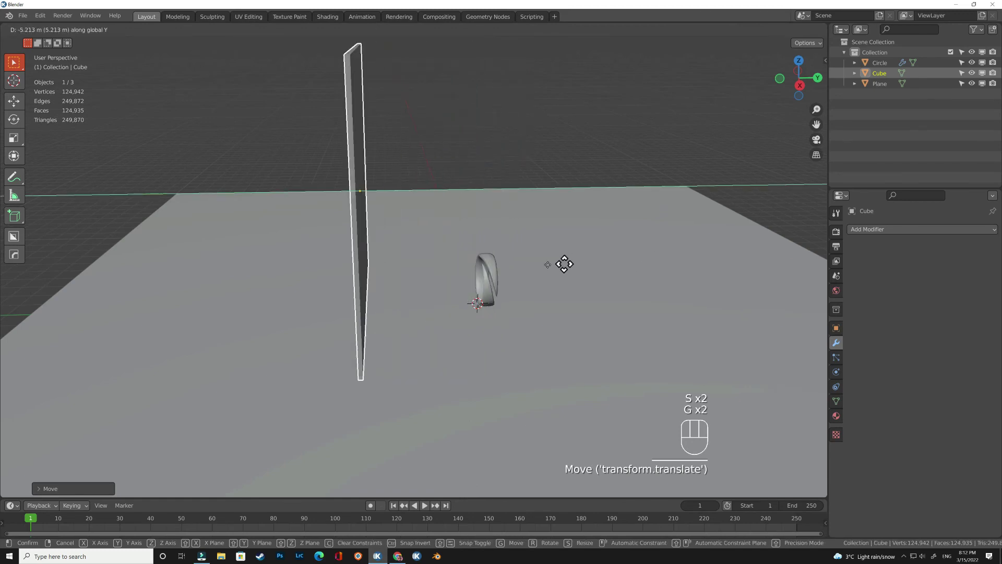
pyautogui.click(490, 267)
pyautogui.press('s')
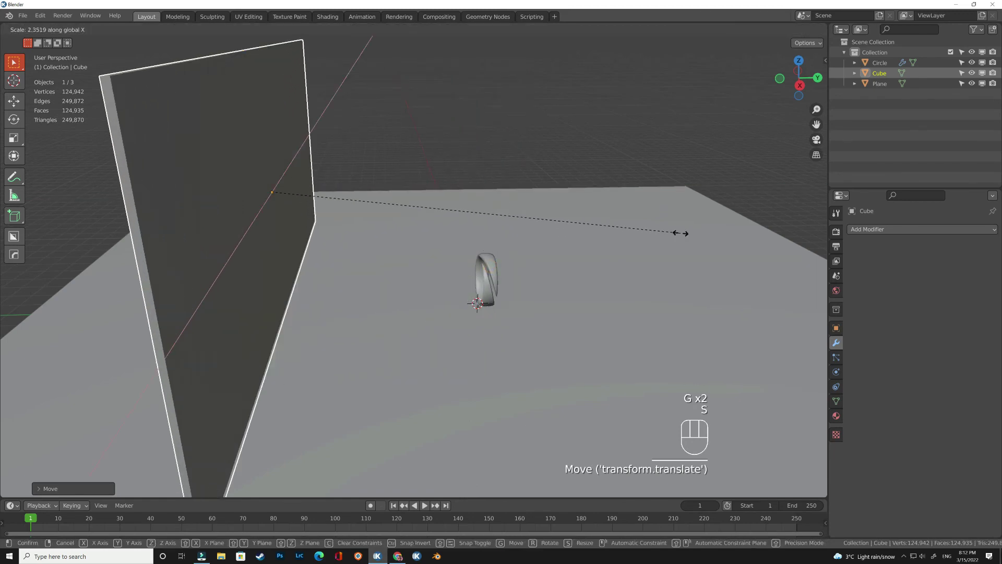
pyautogui.click(681, 234)
# - Duplicate the panel and move the copy along Y to the opposite side of the ring
pyautogui.hotkey('shift', 'd')
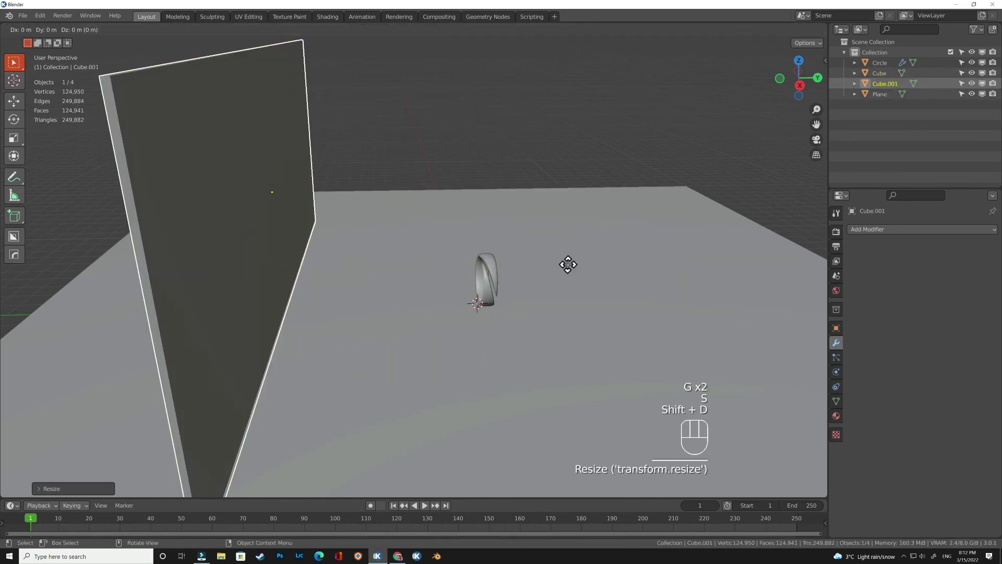
pyautogui.press('y')
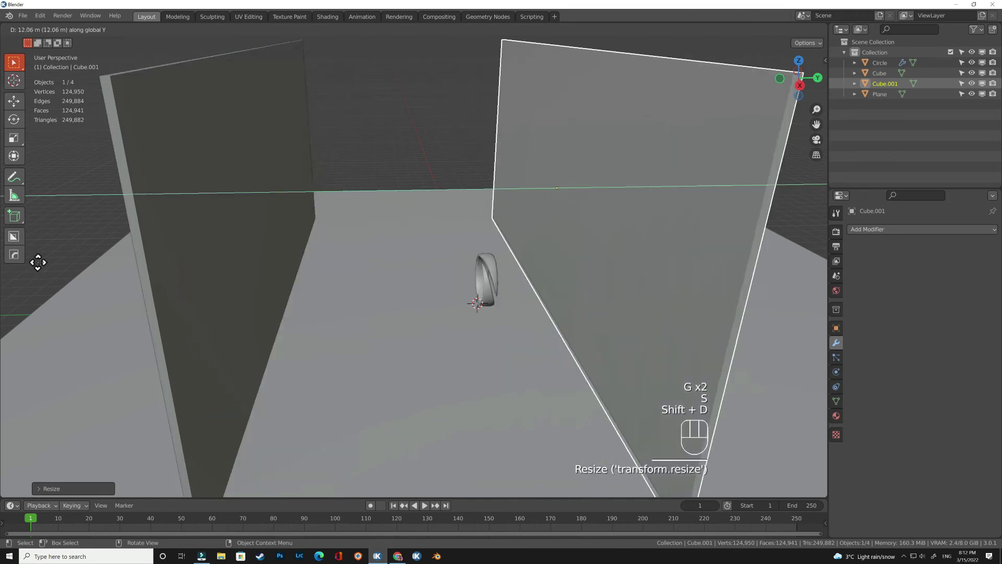
pyautogui.click(235, 235)
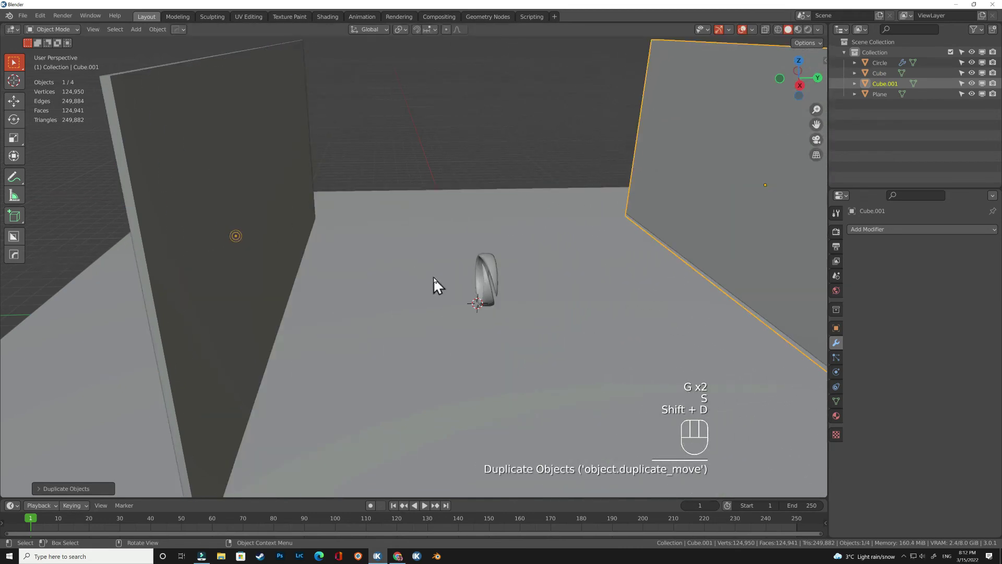
# - Duplicate the selected side panel and rotate the copy 90° about Z
pyautogui.hotkey('shift', 'd')
pyautogui.write('r')
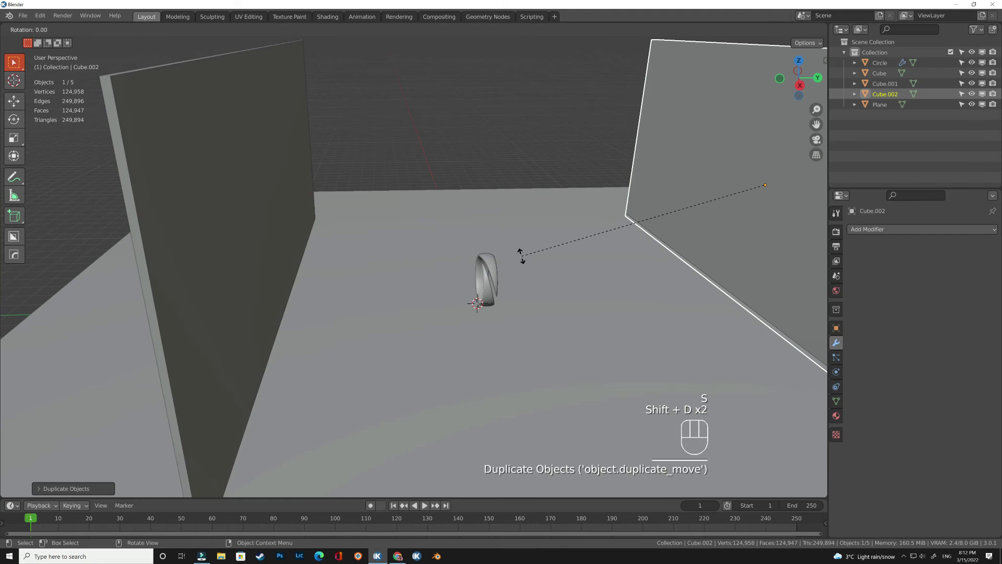
pyautogui.write('z90')
pyautogui.press('Return')
# - Move the rotated copy along negative X and negative Y to form the back wall between the two side panels
pyautogui.press('g')
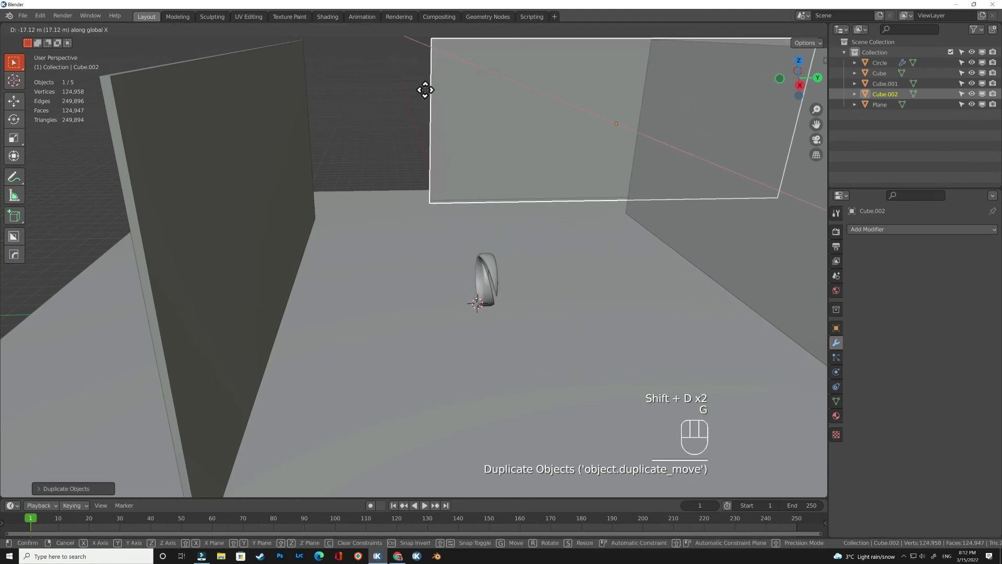
pyautogui.click(425, 90)
pyautogui.press('g')
pyautogui.press('y')
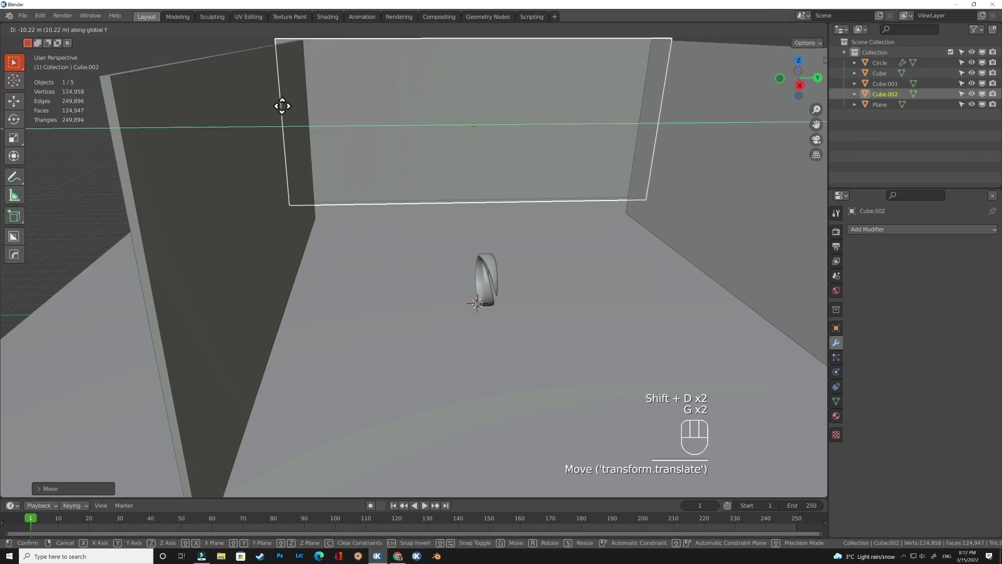
pyautogui.click(282, 106)
pyautogui.press('g')
pyautogui.click(282, 120)
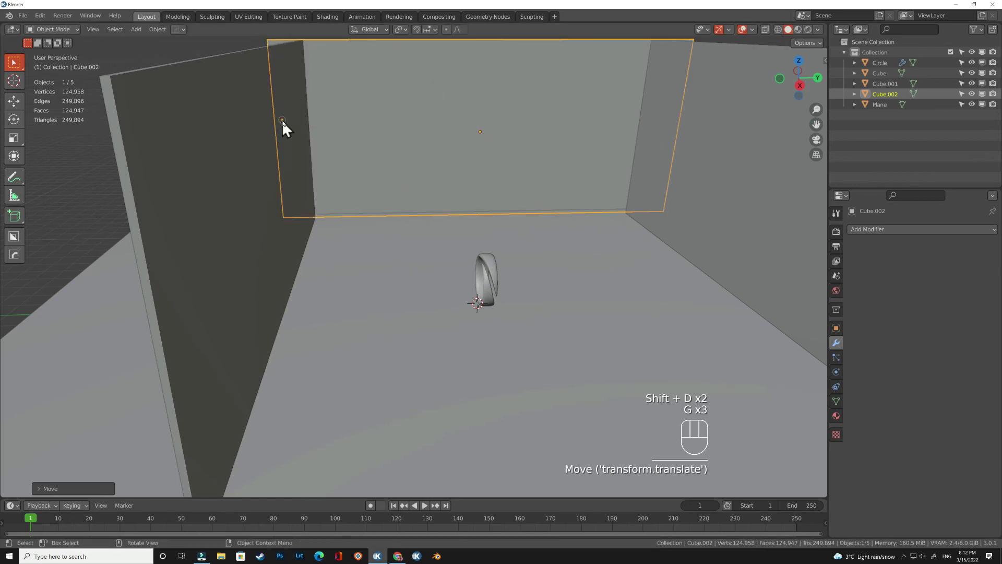
# - Duplicate the side panel on the positive Y side, with the copy rotated 90° about Y and raised along Z above the walls
pyautogui.scroll(-5, 402, 254)
pyautogui.click(633, 258)
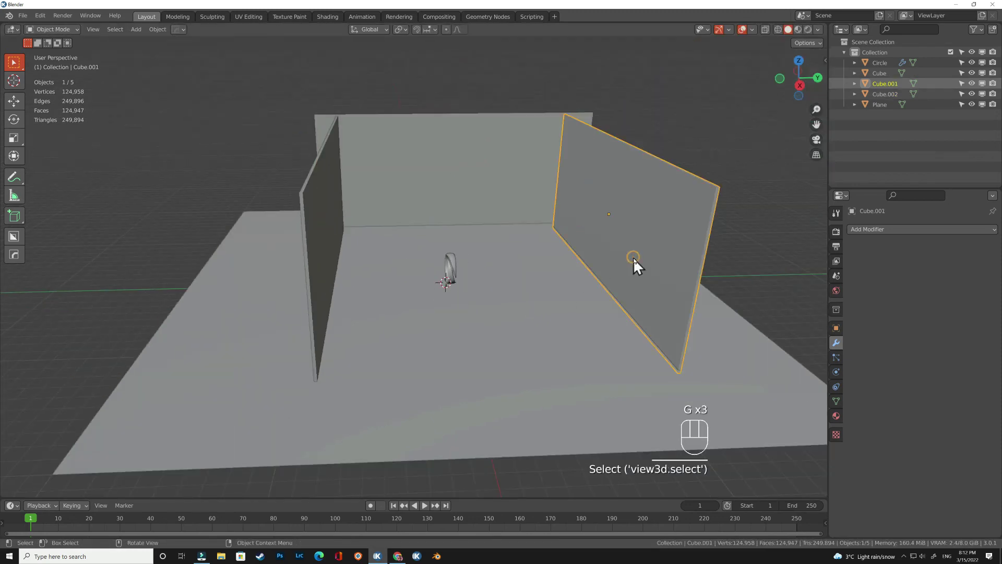
pyautogui.hotkey('shift', 'd')
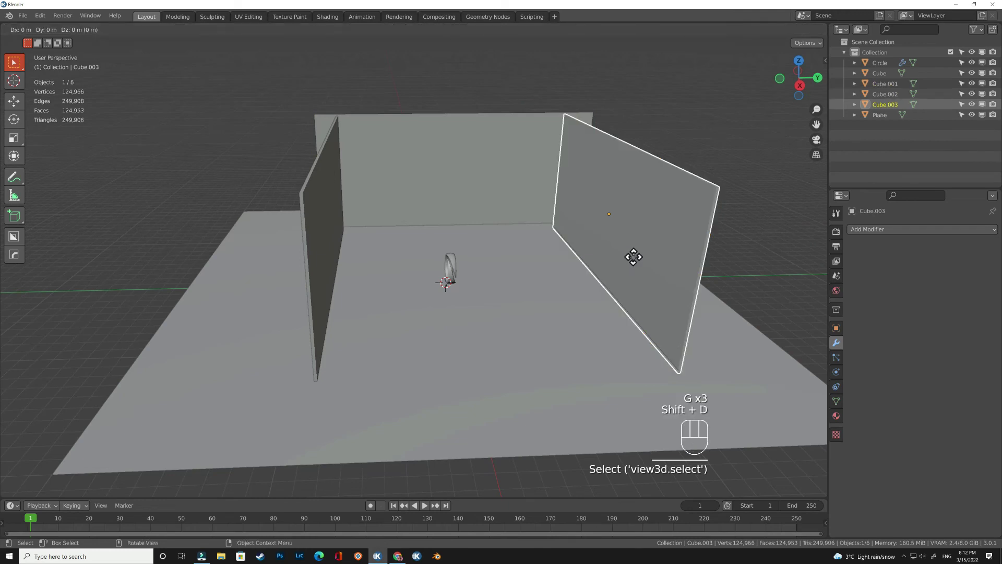
pyautogui.write('ry90')
pyautogui.press('Return')
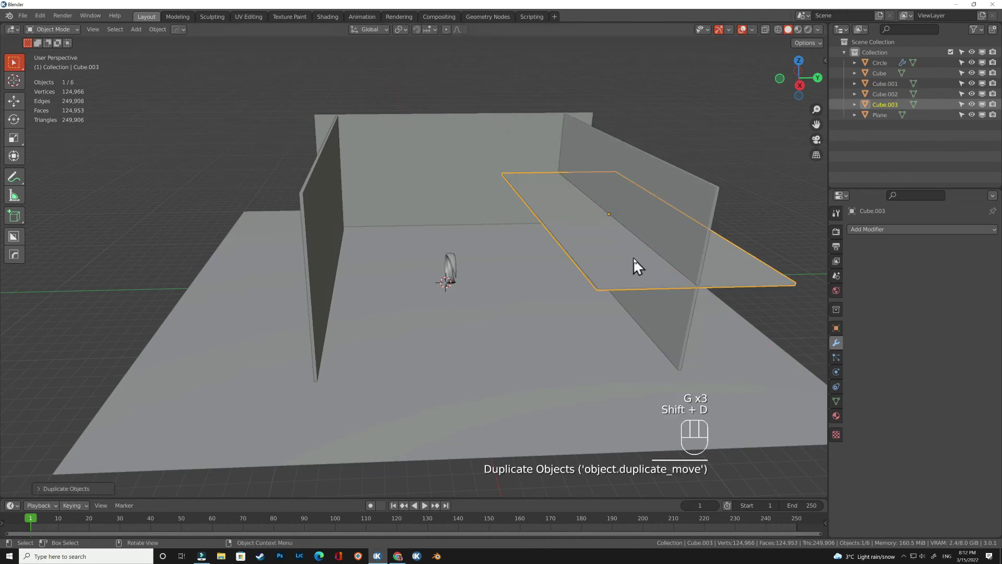
pyautogui.press('g')
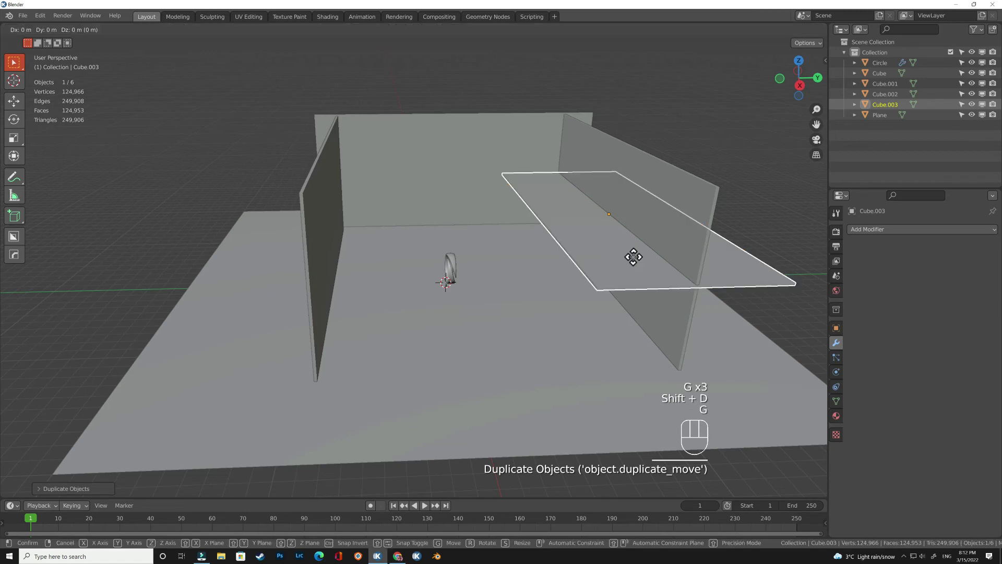
pyautogui.click(606, 175)
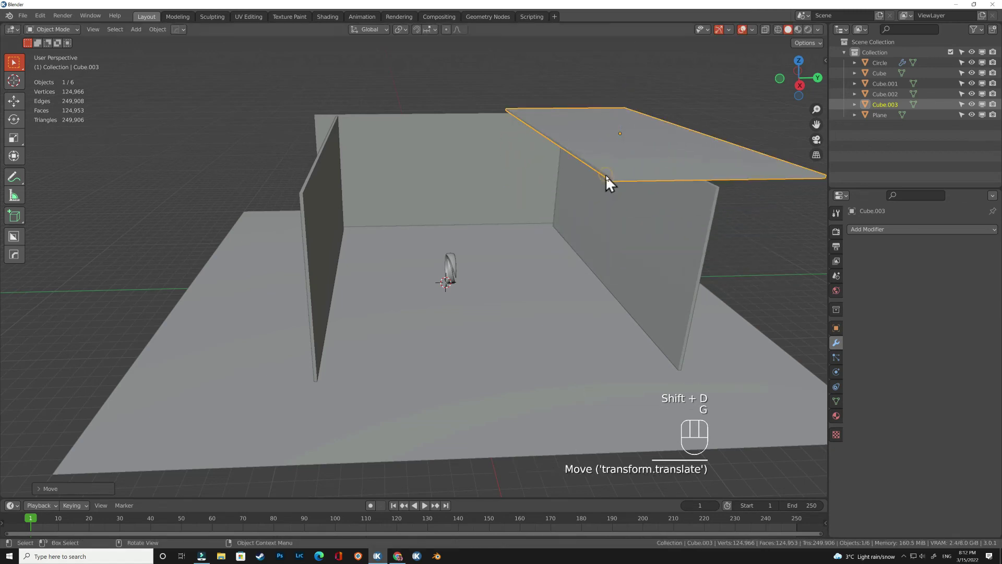
# - Widen the horizontal panel along Y and move it along negative Y until it covers both side panels as a roof
pyautogui.press('s')
pyautogui.press('x')
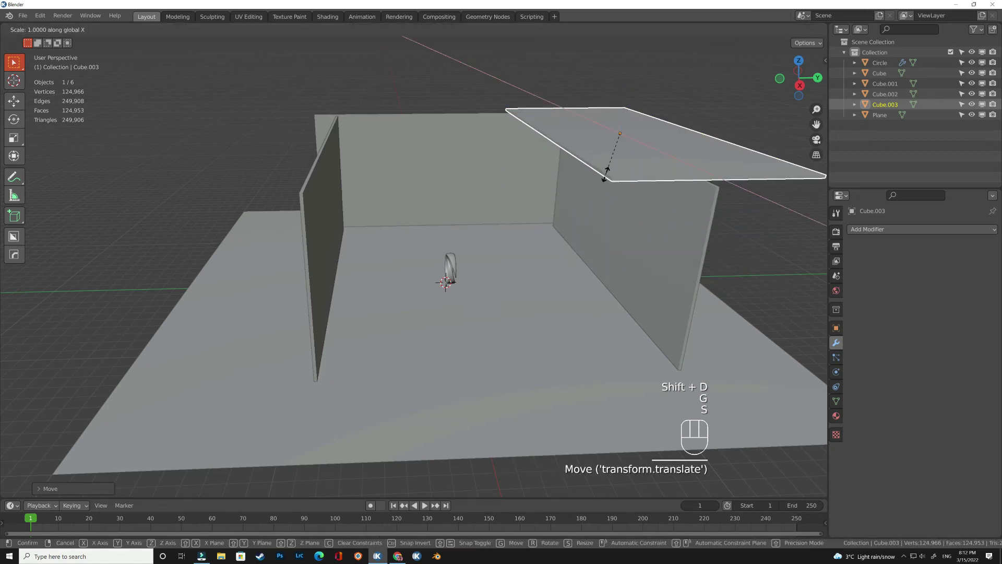
pyautogui.click(662, 238)
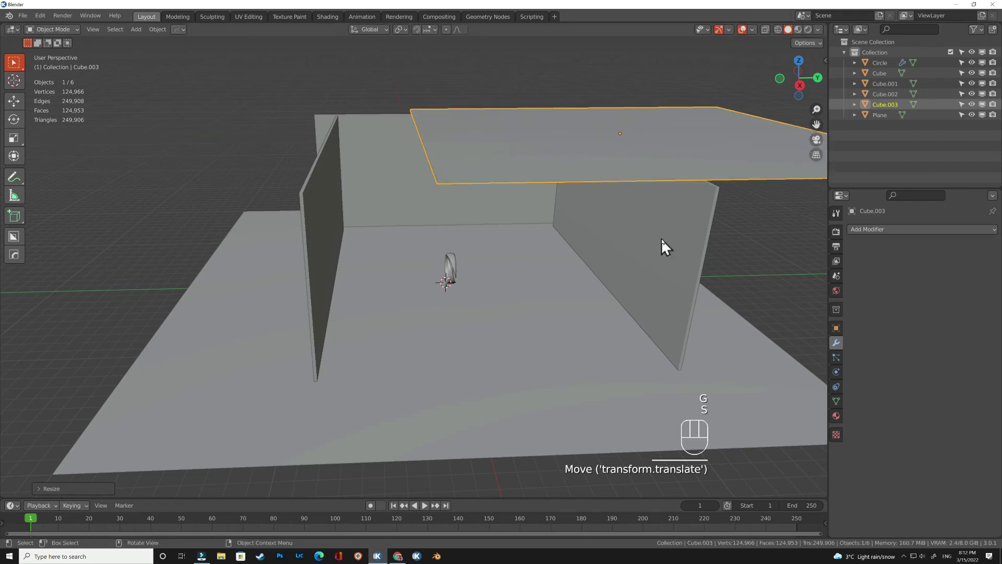
pyautogui.press('g')
pyautogui.click(517, 246)
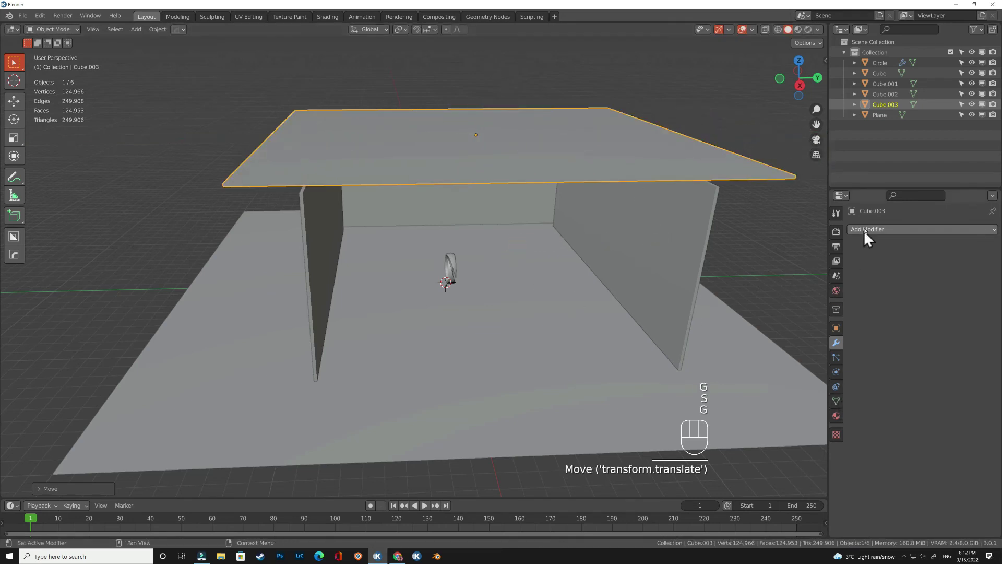
# - Give the roof panel a new material with a Translucent BSDF surface
pyautogui.click(836, 415)
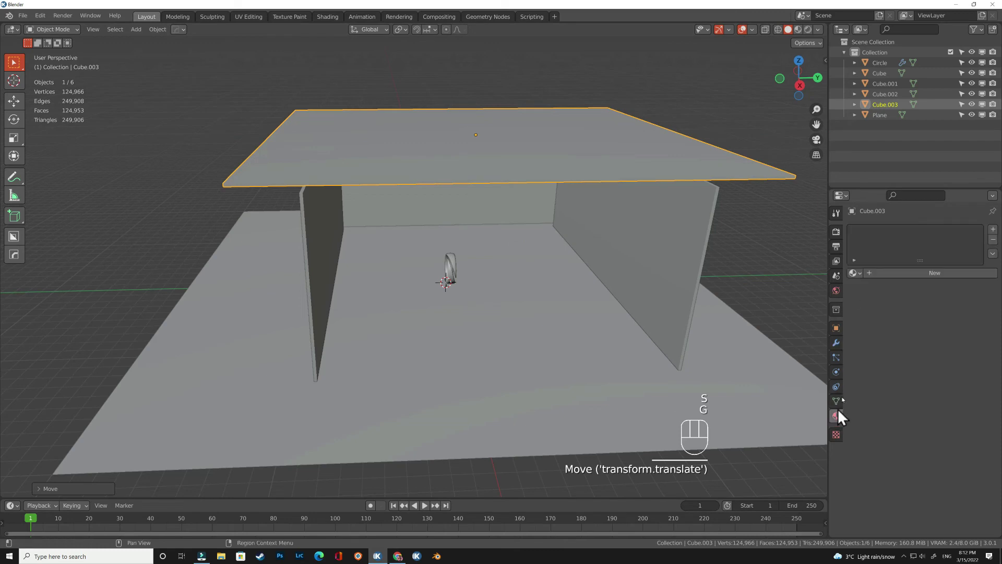
pyautogui.click(881, 274)
pyautogui.click(927, 339)
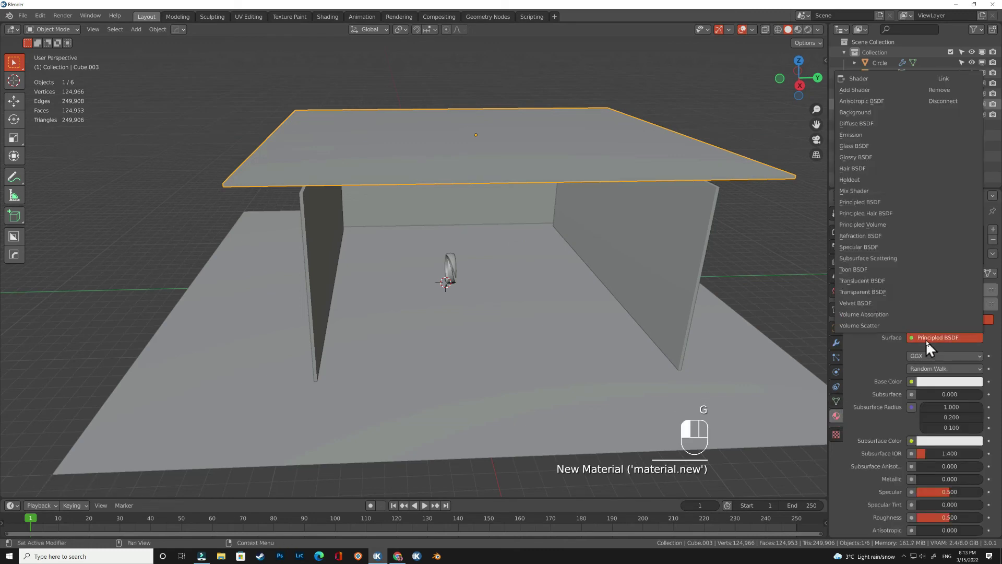
pyautogui.click(858, 280)
# - Assign the existing translucent Material.001 to both side panels and the back wall
pyautogui.click(685, 255)
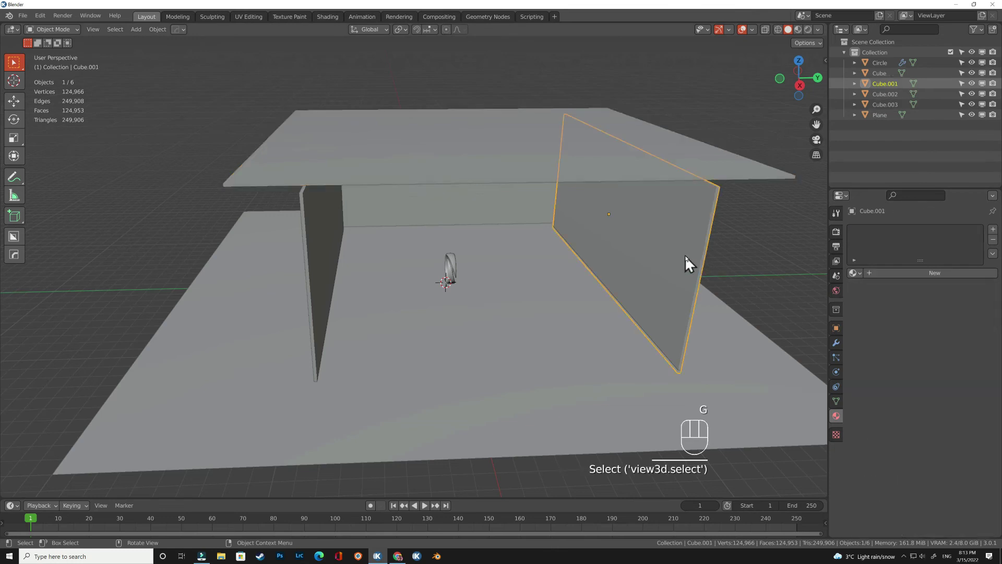
pyautogui.click(853, 272)
pyautogui.click(877, 297)
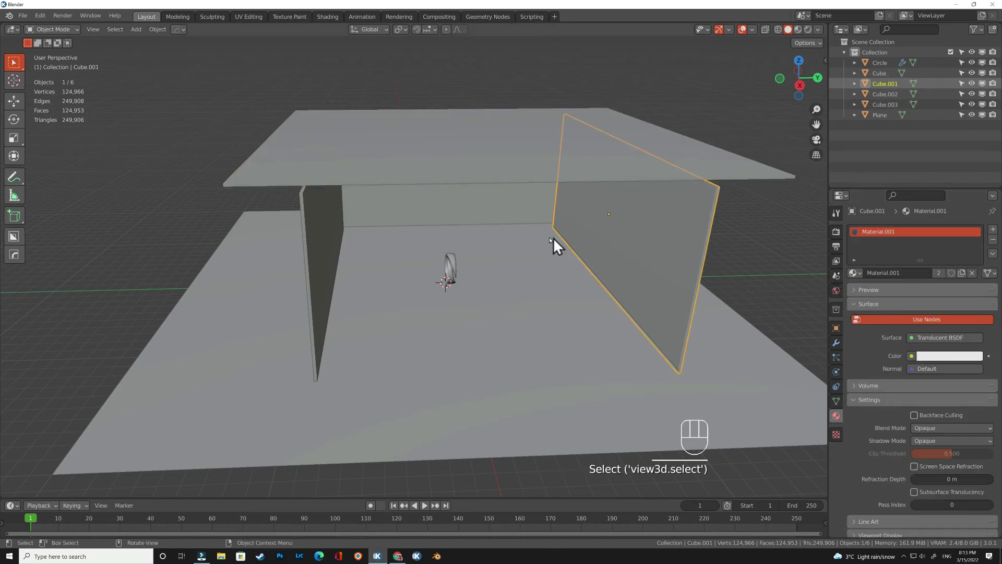
pyautogui.click(490, 201)
pyautogui.click(853, 273)
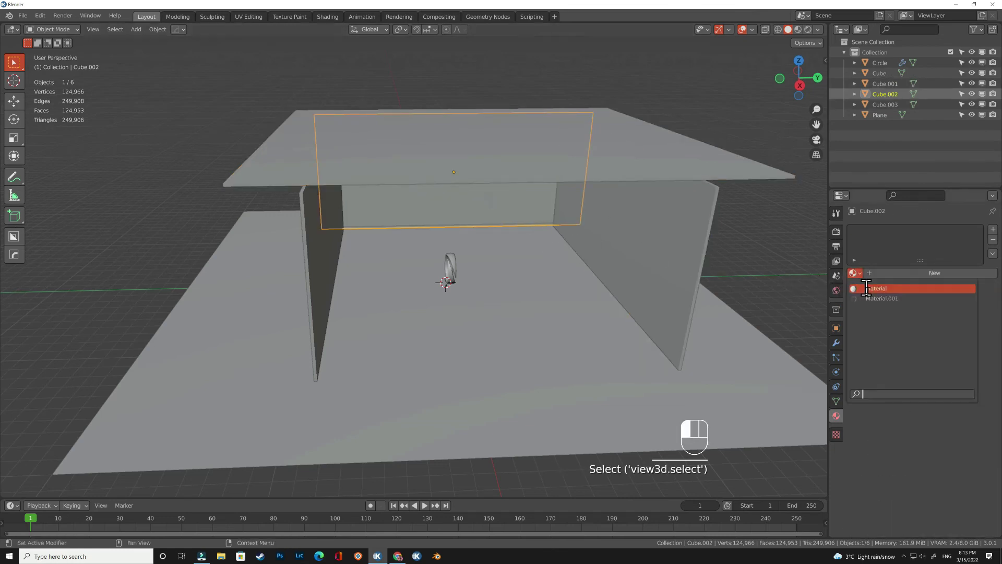
pyautogui.click(875, 298)
pyautogui.click(313, 274)
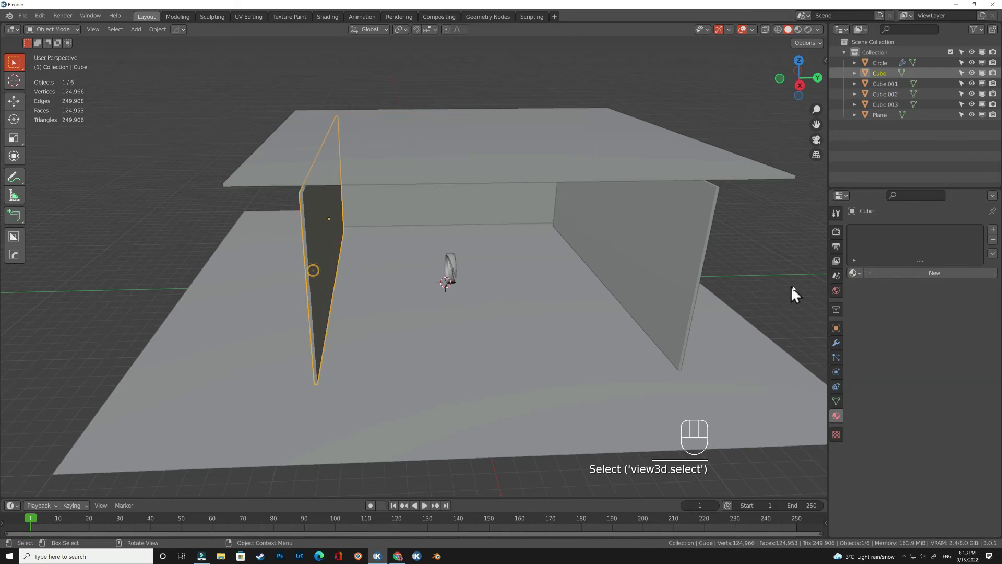
pyautogui.click(859, 276)
pyautogui.click(874, 298)
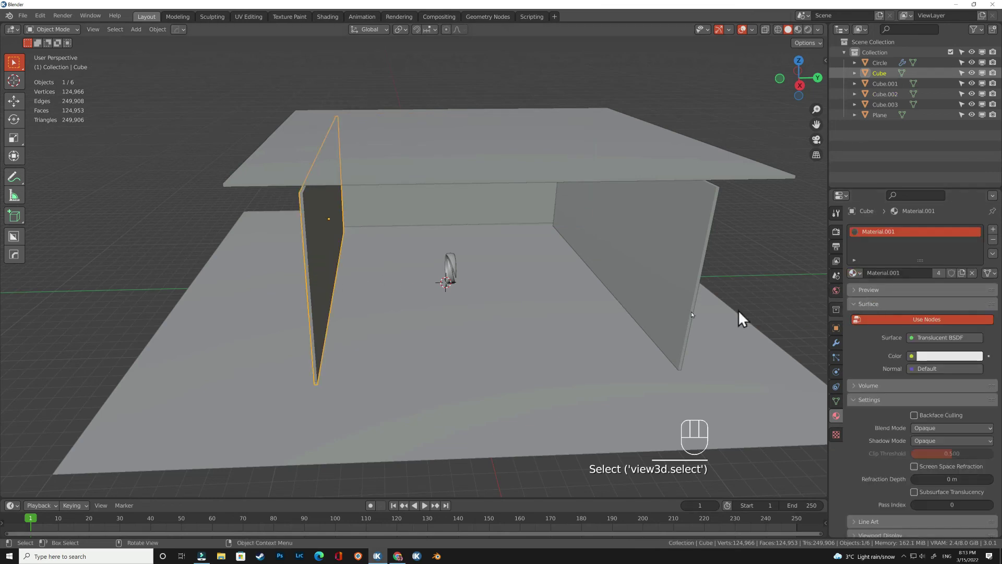
# - Rotate the ring about Z to an angle of about 34.6°
pyautogui.click(451, 260)
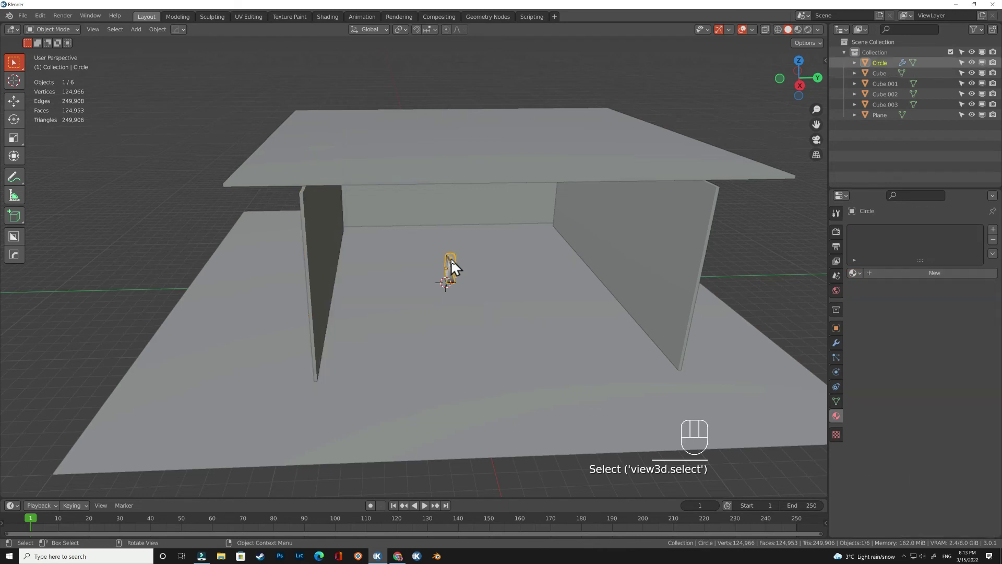
pyautogui.scroll(5, 451, 260)
pyautogui.press('r')
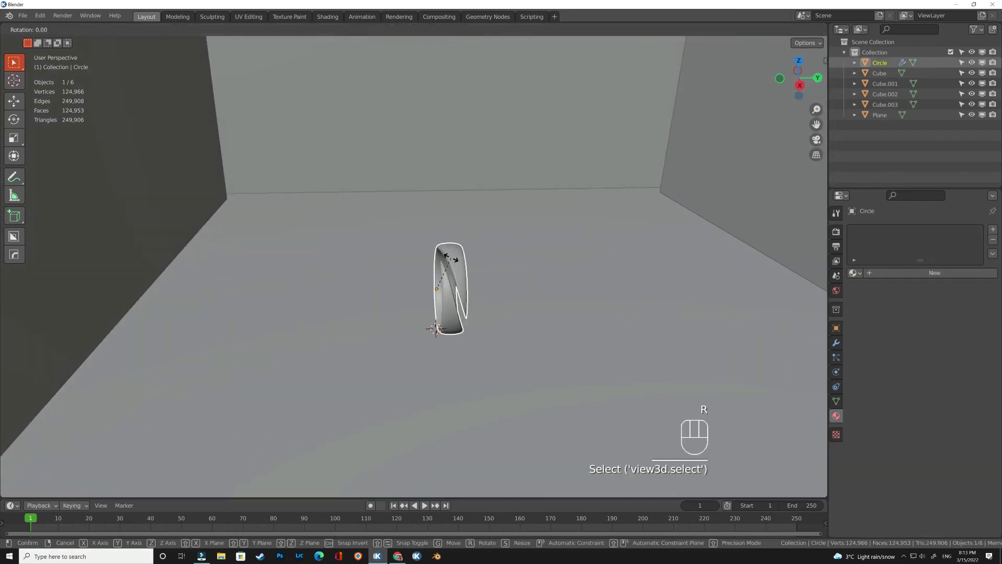
pyautogui.click(431, 258)
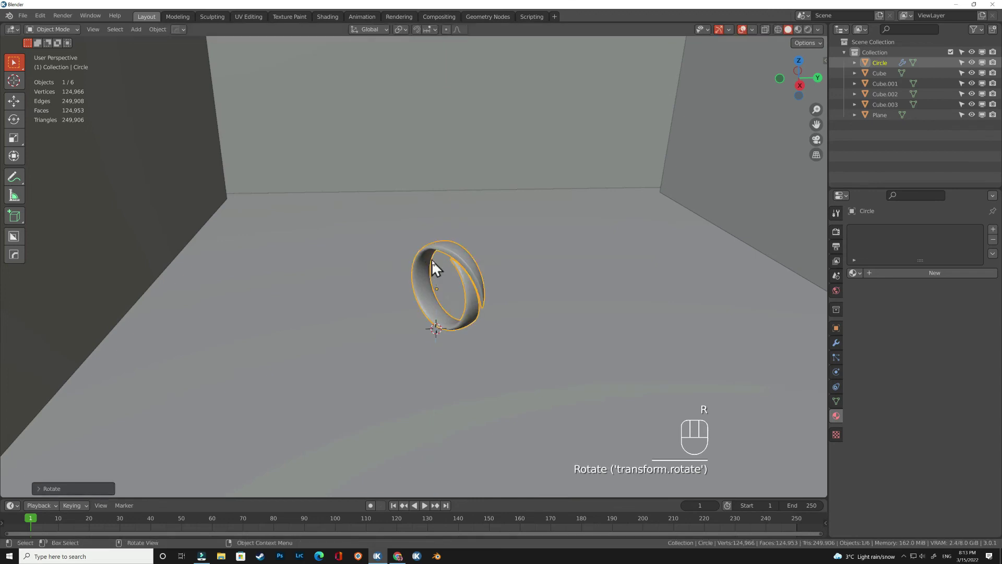
# - Add a camera from the current view with the Photographer add-on and set its focal length to 70 mm
pyautogui.press('n')
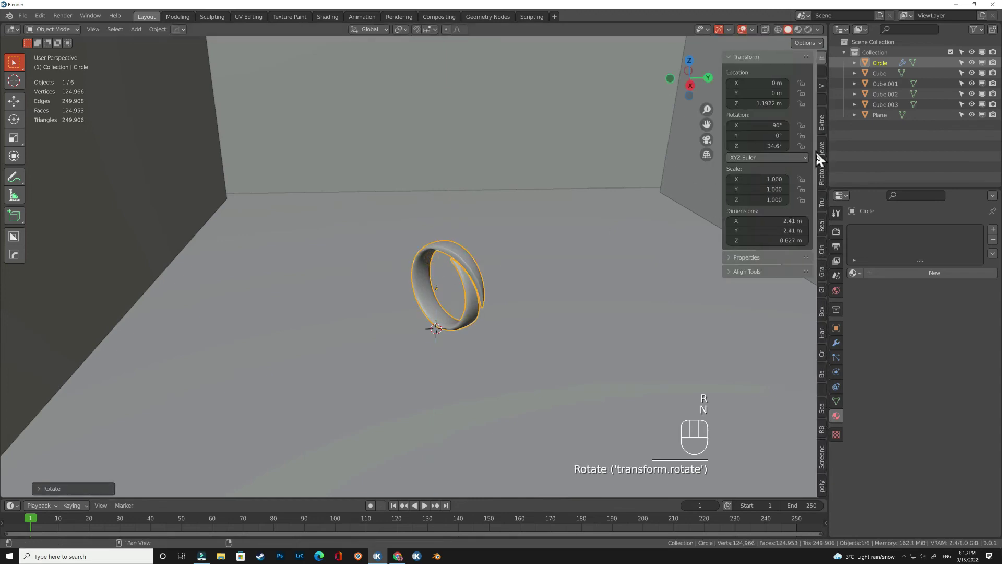
pyautogui.click(821, 175)
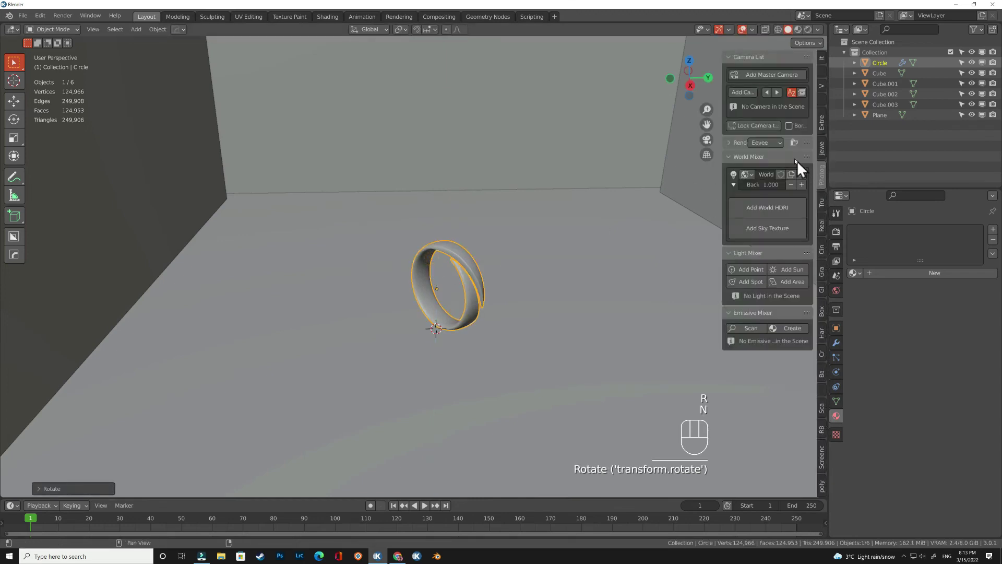
pyautogui.click(742, 92)
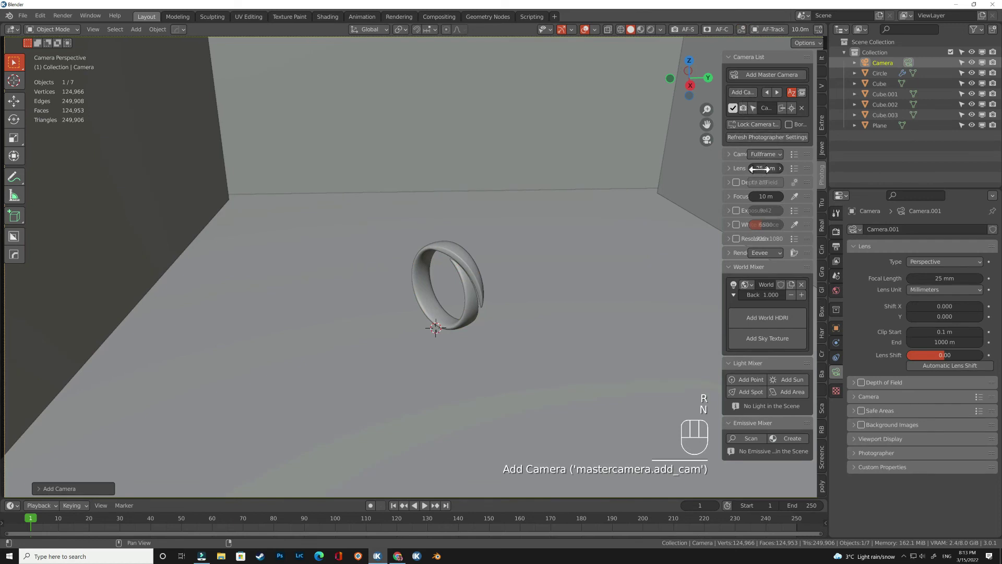
pyautogui.moveTo(762, 169); pyautogui.dragTo(763, 169)
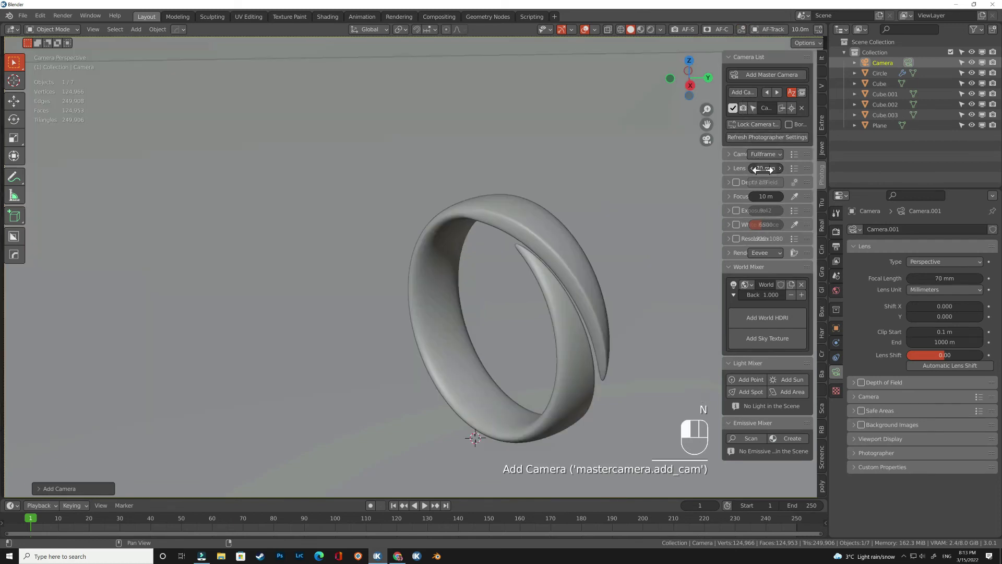
# - Enable the camera's border option, lock the camera to the view to frame the ring larger and centred, and leave the unlocked camera's view
pyautogui.click(787, 124)
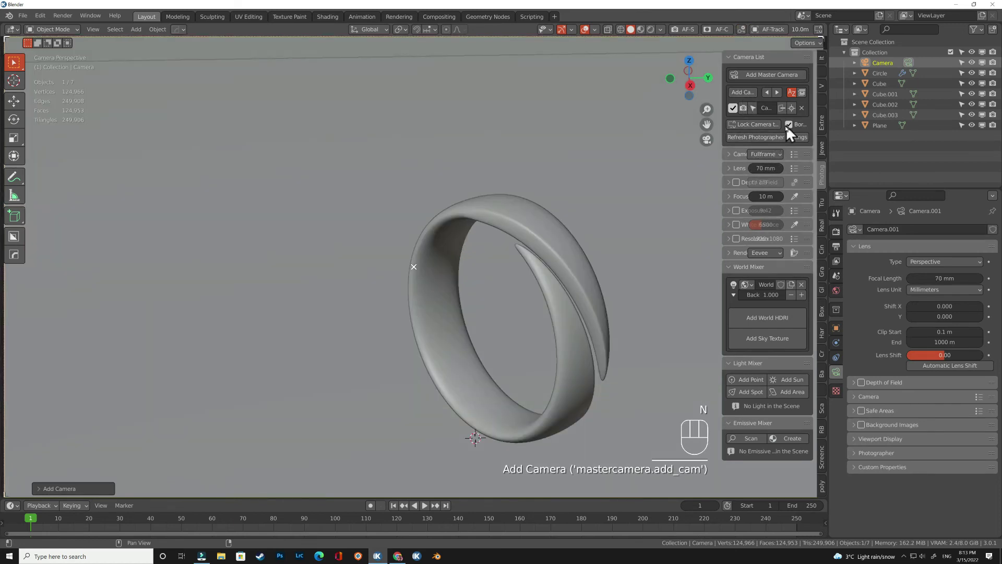
pyautogui.scroll(-2, 616, 201)
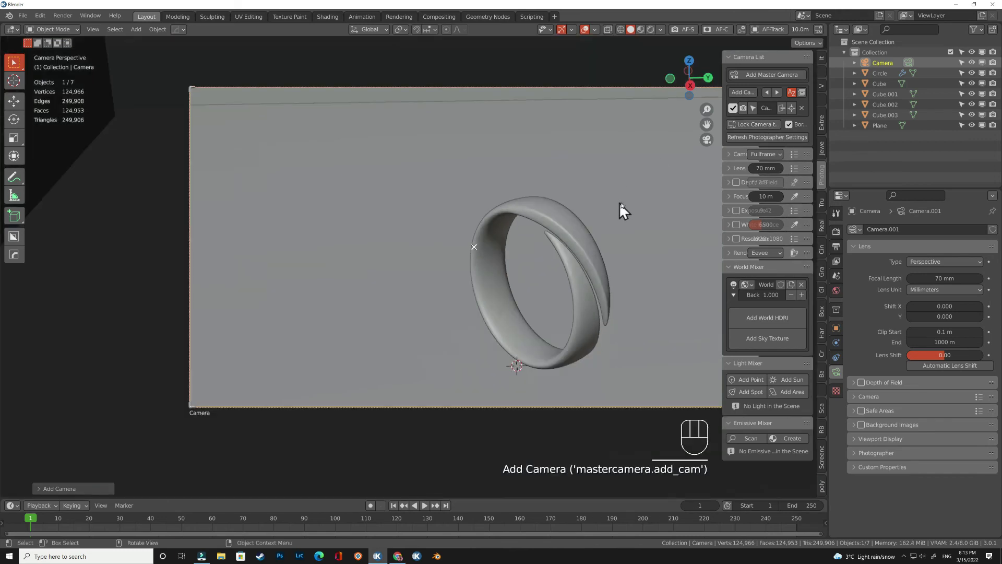
pyautogui.keyDown('shift'); pyautogui.moveTo(620, 202); pyautogui.dragTo(567, 198, button='middle'); pyautogui.keyUp('shift')
pyautogui.click(744, 126)
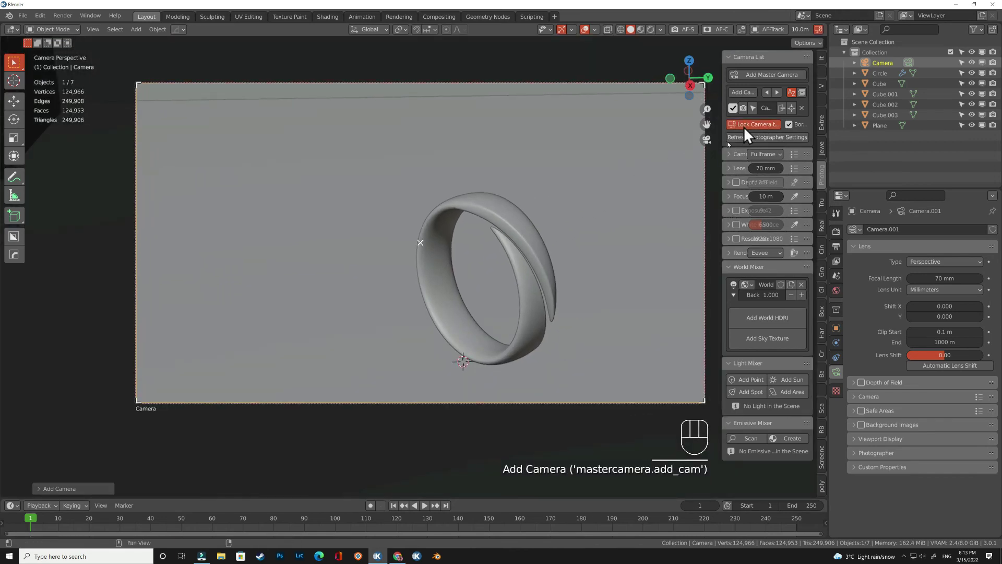
pyautogui.keyDown('shift'); pyautogui.moveTo(524, 249); pyautogui.dragTo(469, 221, button='middle'); pyautogui.keyUp('shift')
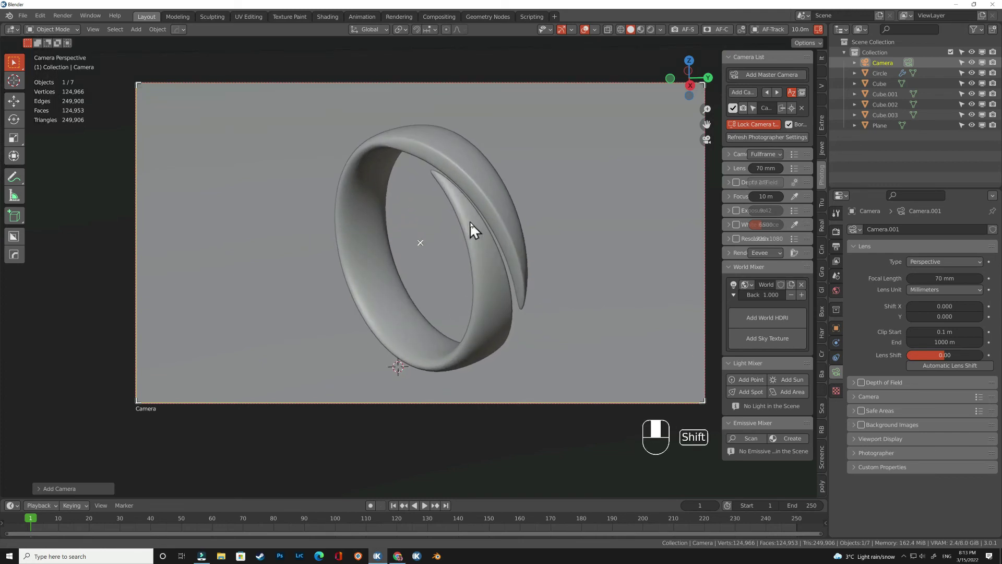
pyautogui.click(743, 120)
pyautogui.press('KP_0')
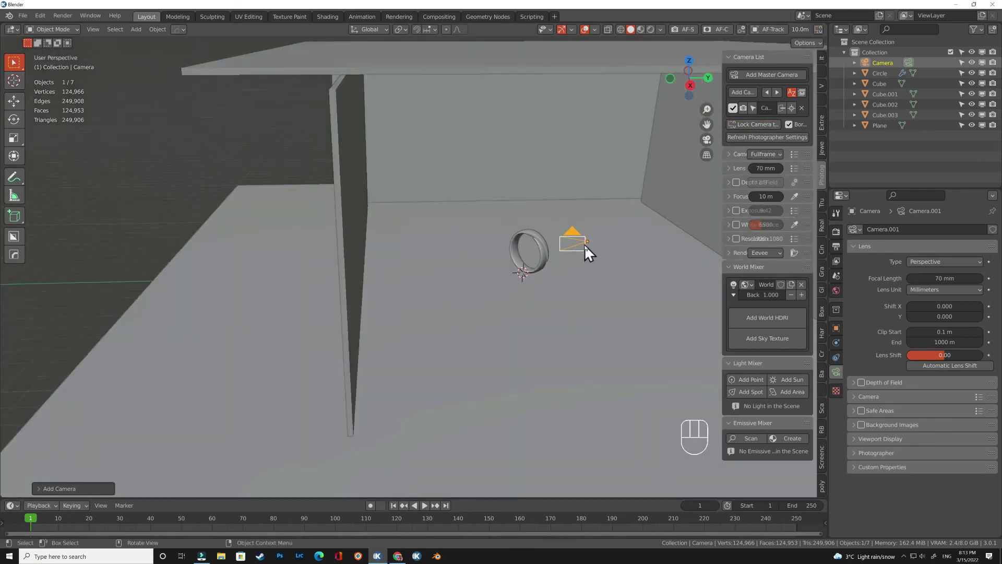
# - Enable Cycles and the Pro Lighting Studio lights with the ring selected, and choose the Object setups category
pyautogui.click(530, 234)
pyautogui.click(836, 291)
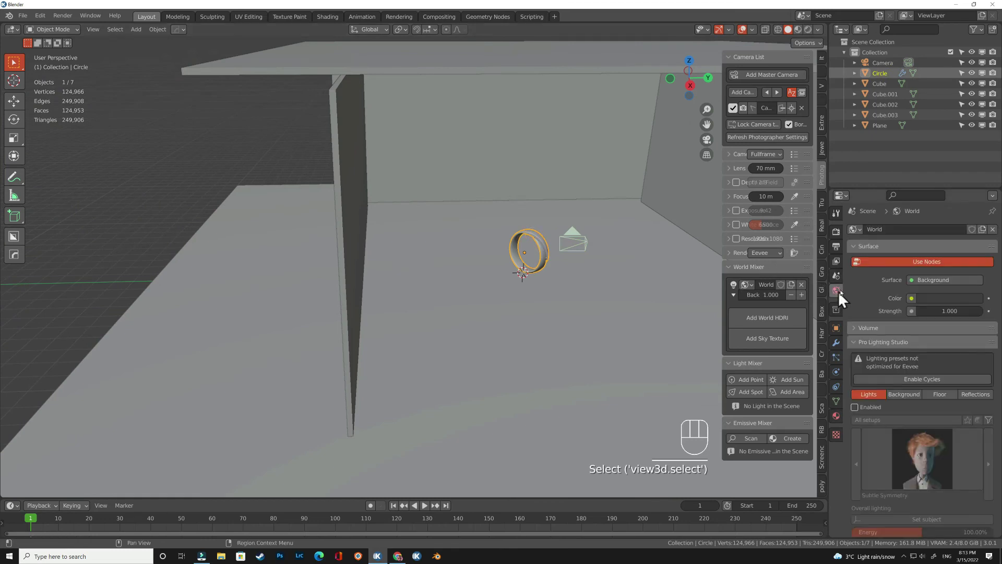
pyautogui.click(906, 380)
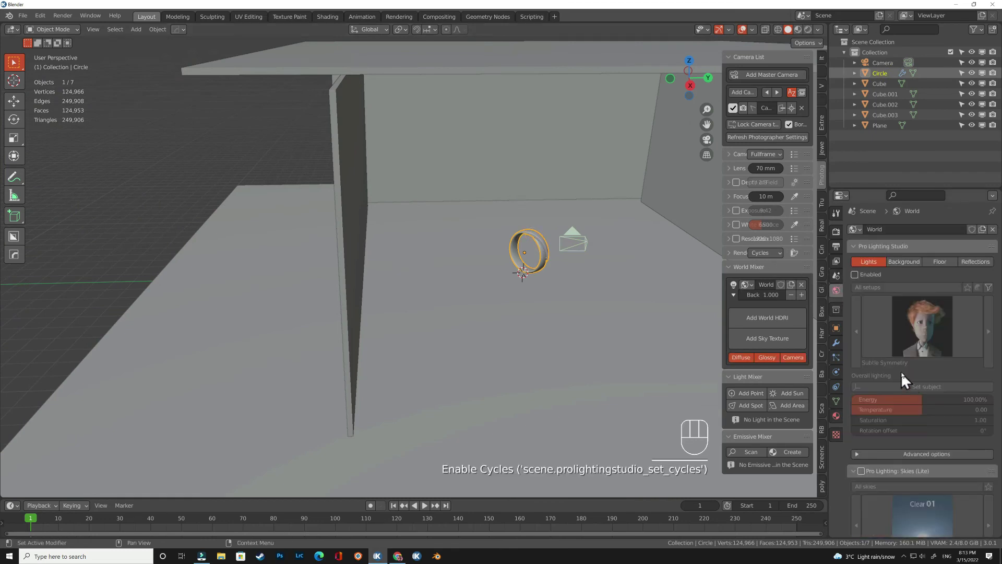
pyautogui.click(855, 274)
pyautogui.click(876, 290)
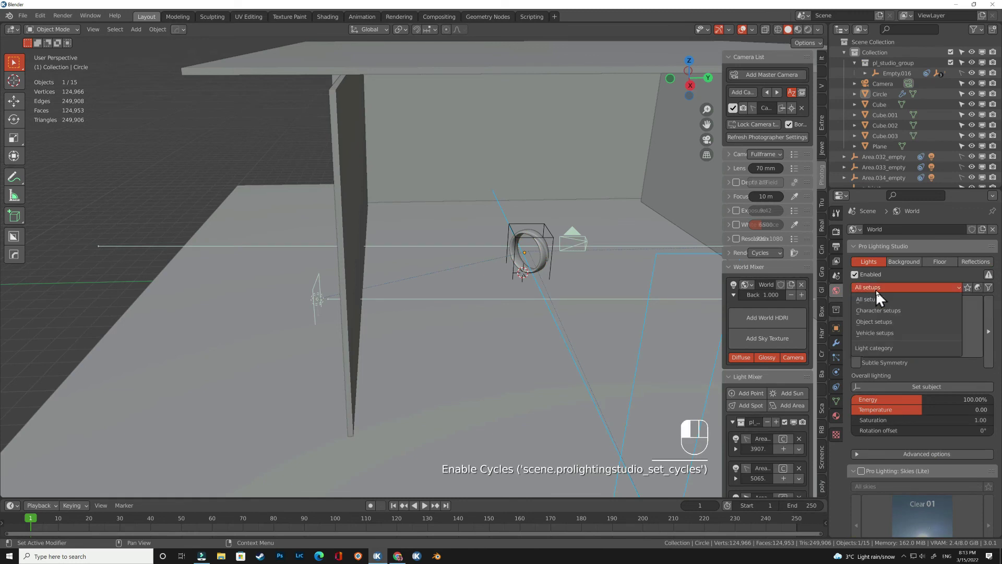
pyautogui.click(870, 318)
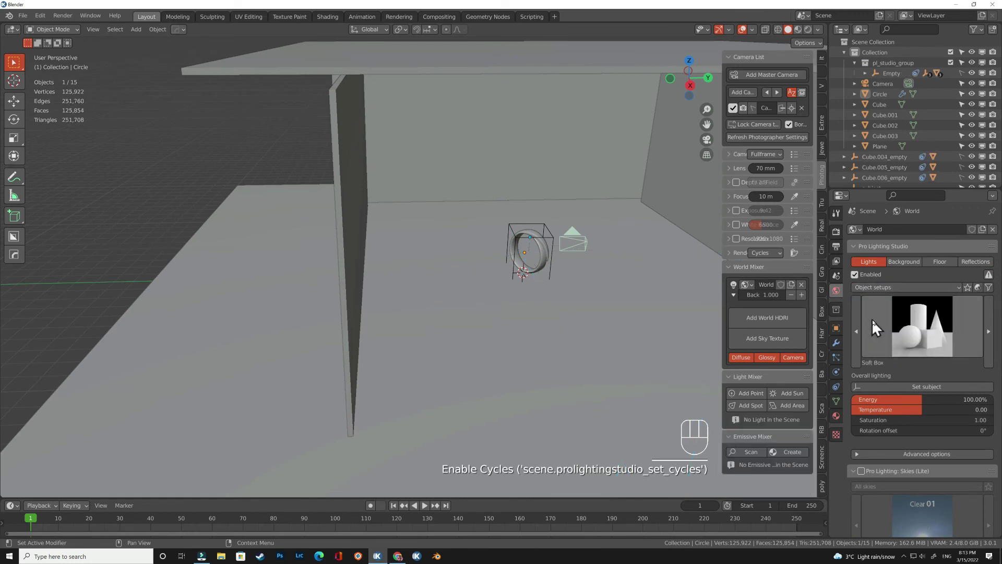
# - Choose the Three point light setup and resolve the lighting warning by making the background black
pyautogui.click(915, 326)
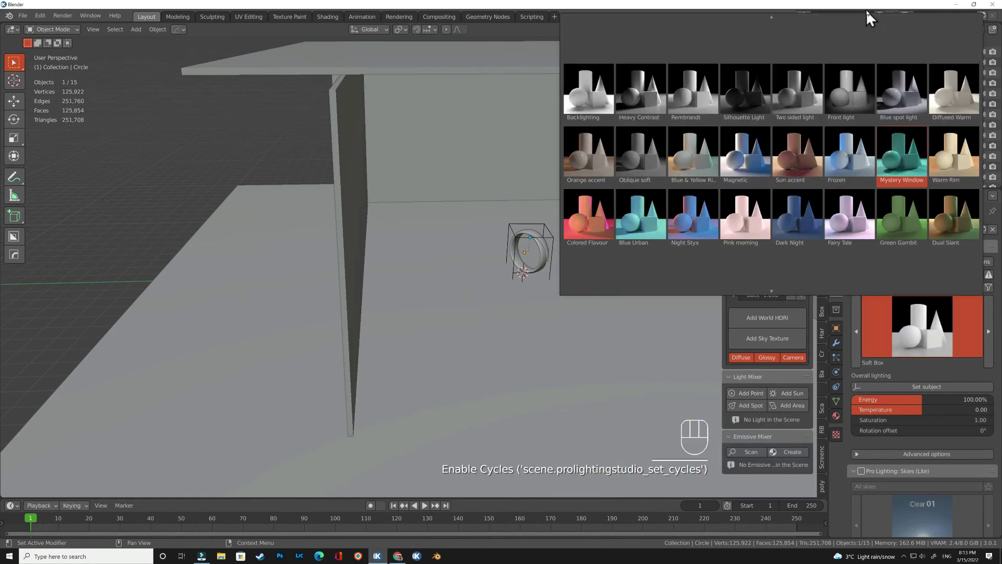
pyautogui.click(954, 44)
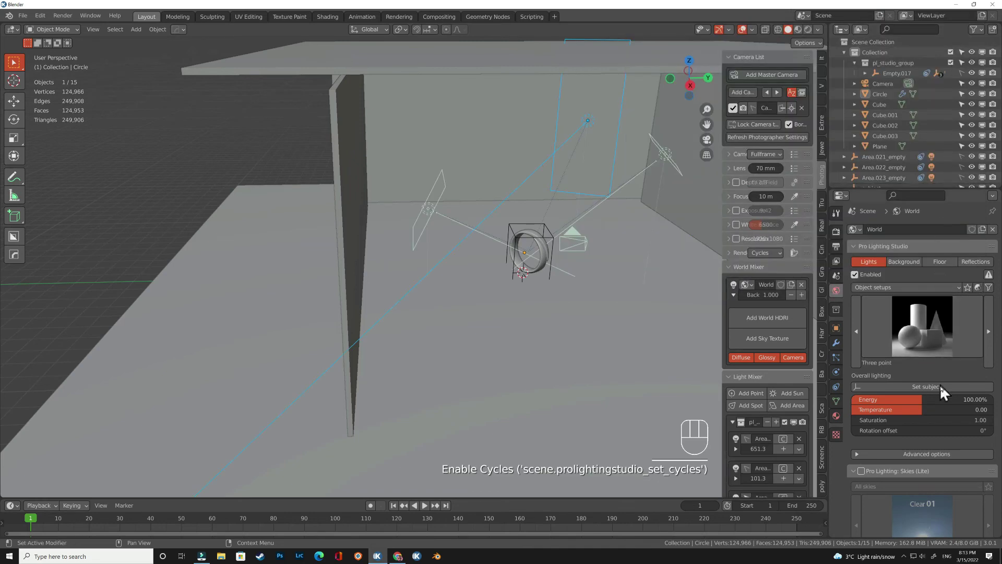
pyautogui.click(988, 275)
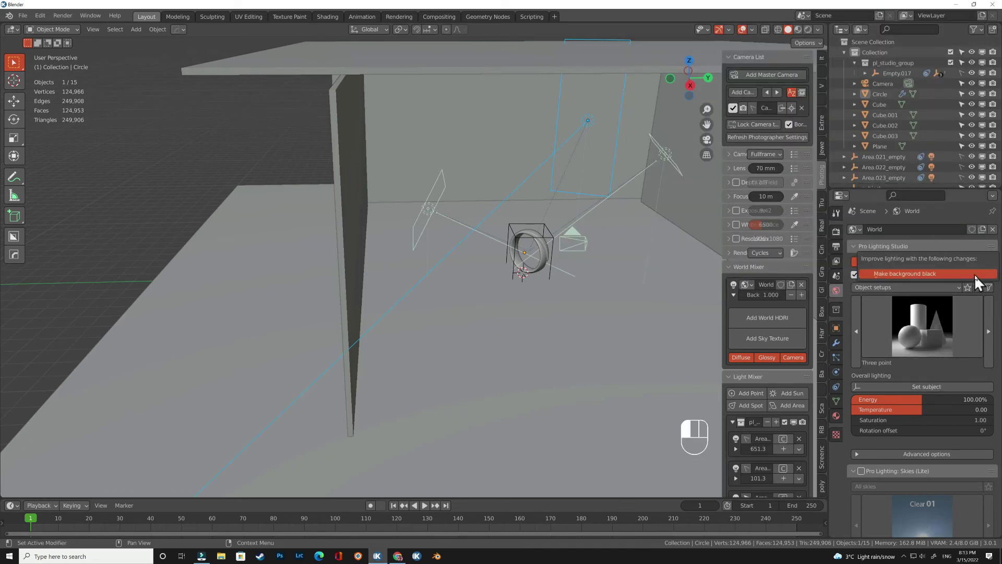
# - Set the studio lights' overall scale to 2.95 and their individual scale to 2.11 in the advanced options
pyautogui.click(910, 454)
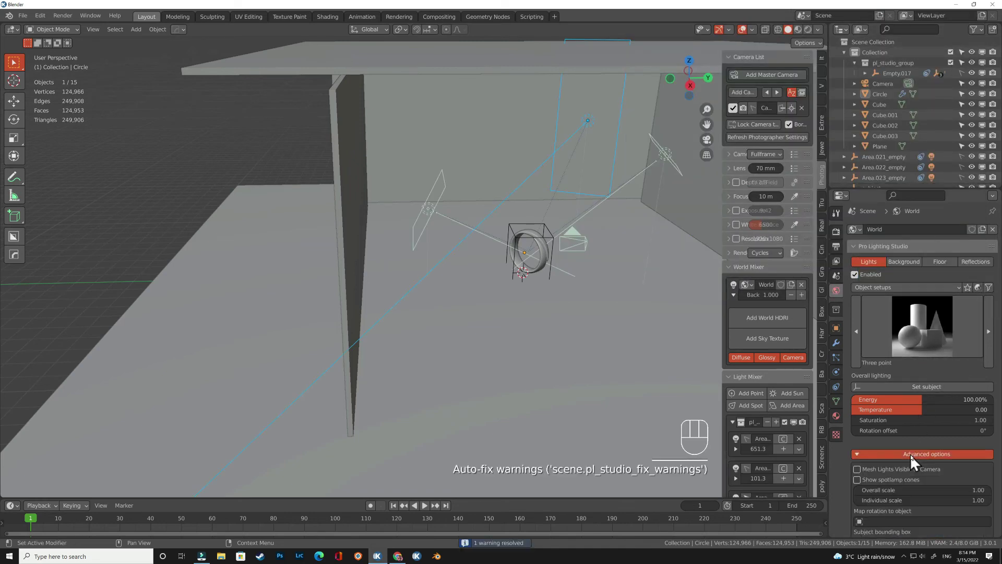
pyautogui.scroll(-2, 911, 455)
pyautogui.moveTo(911, 448); pyautogui.dragTo(939, 461)
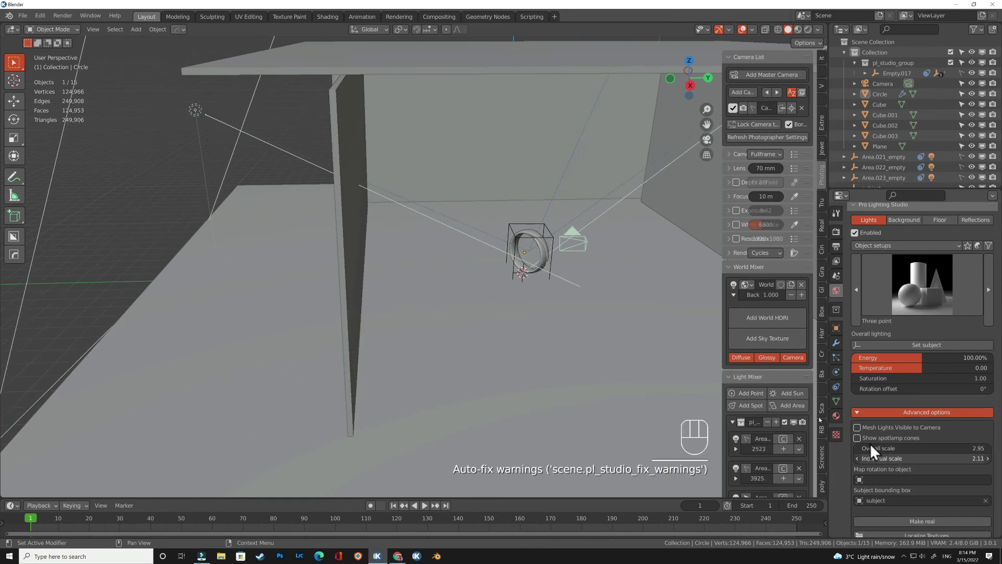
# - Switch to rendered shading and give the floor plane a new material with a black base color
pyautogui.click(807, 31)
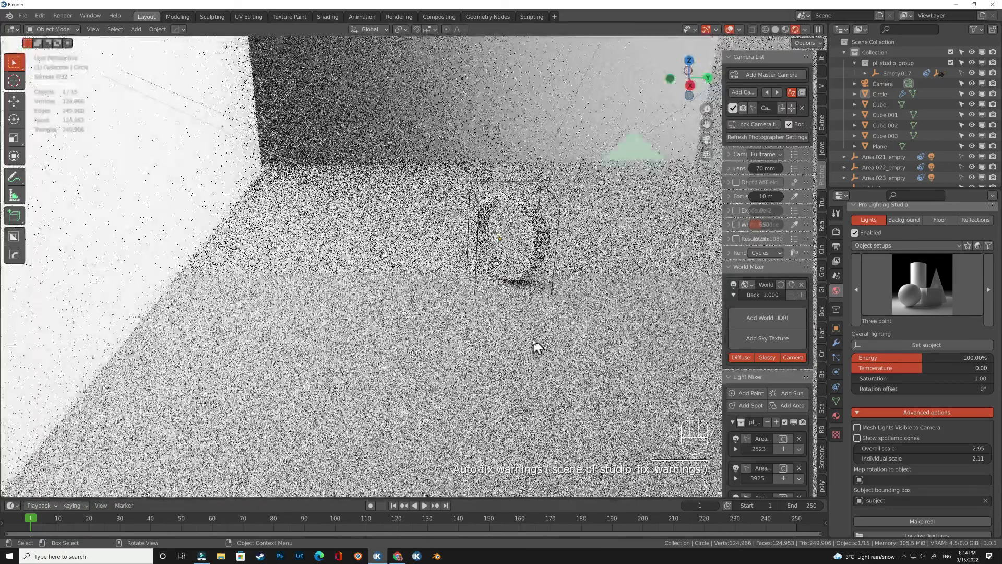
pyautogui.click(535, 342)
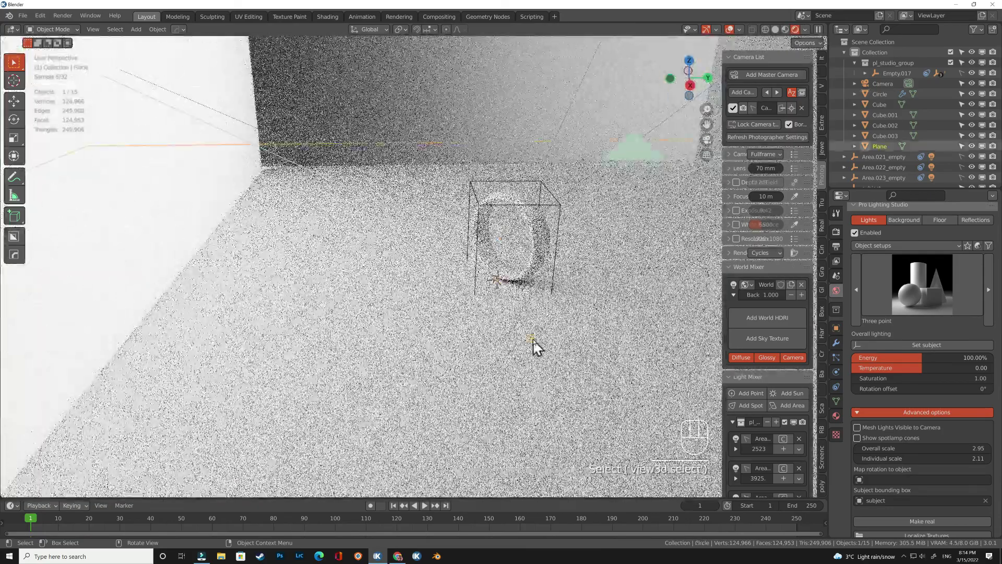
pyautogui.click(838, 414)
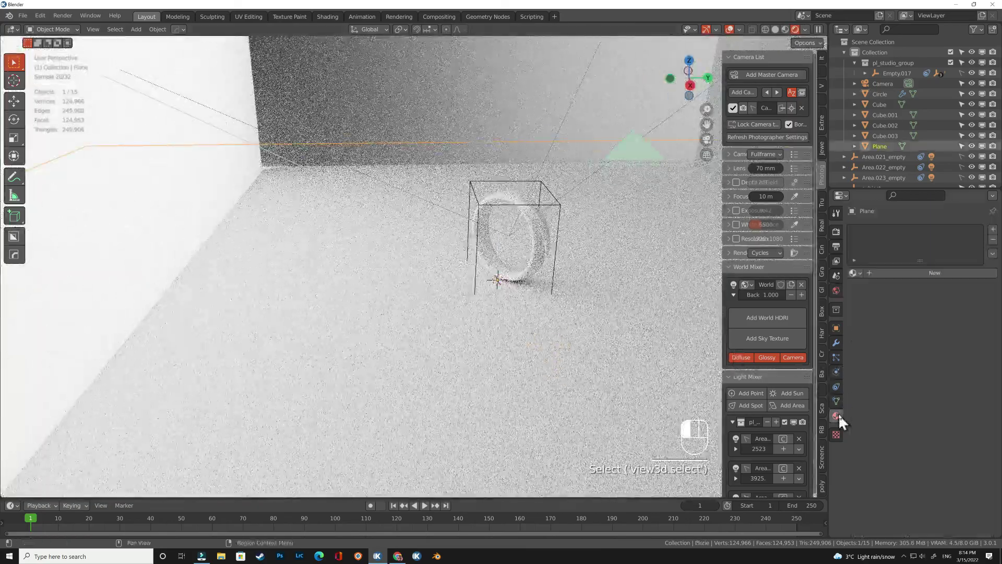
pyautogui.click(913, 275)
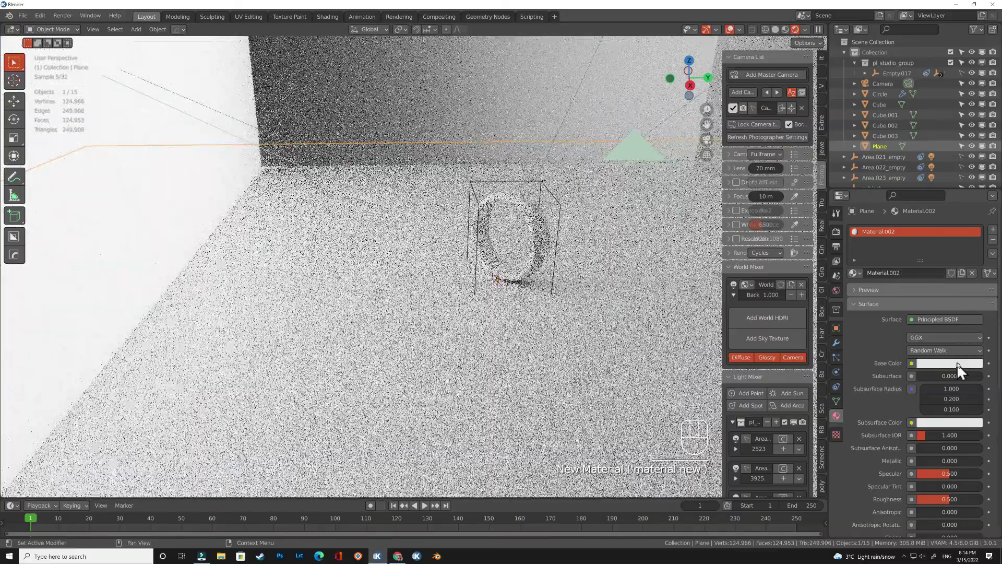
pyautogui.click(950, 363)
pyautogui.click(975, 285)
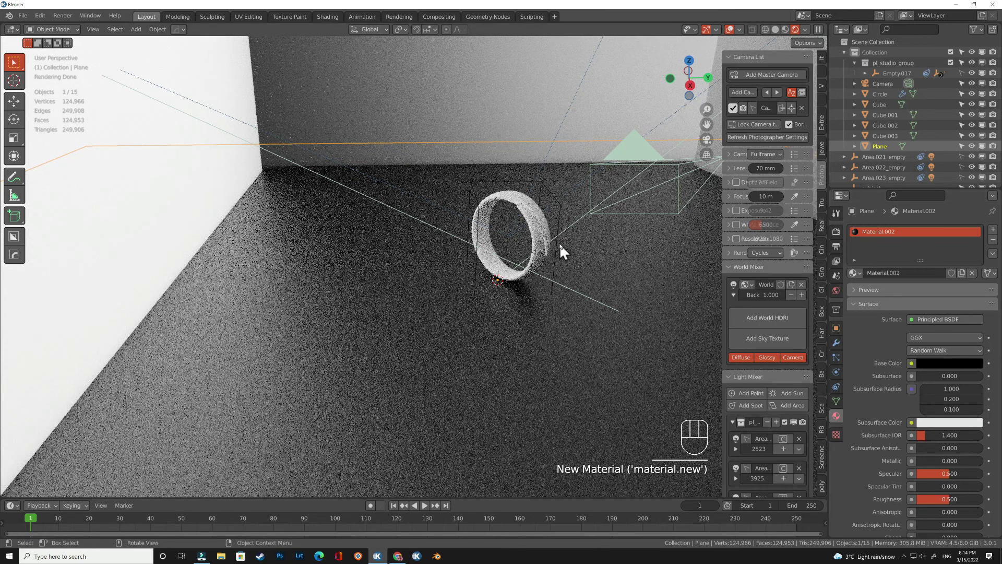
# - Enlarge the timeline area and add two new materials to the ring in separate slots
pyautogui.click(535, 228)
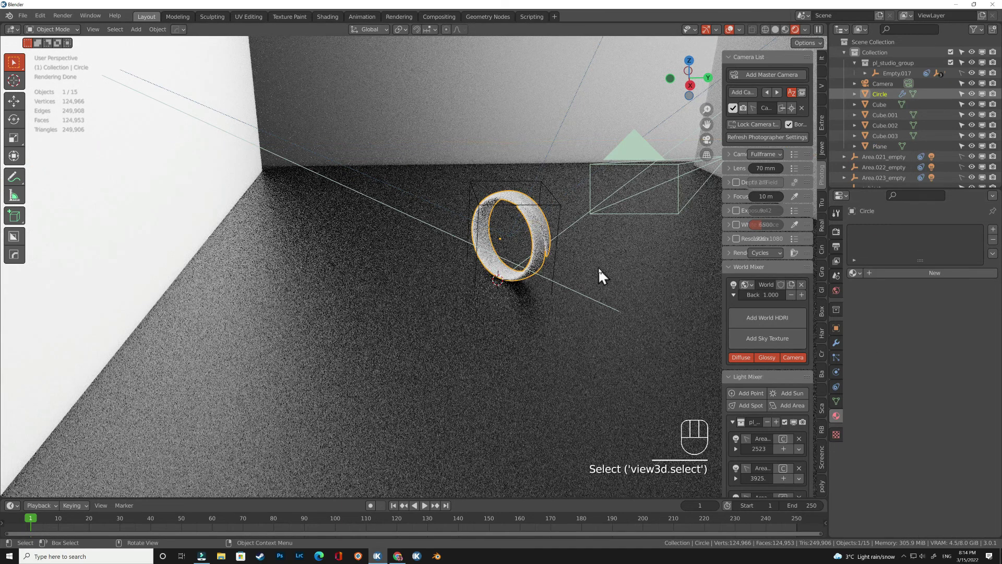
pyautogui.moveTo(515, 499); pyautogui.dragTo(535, 393)
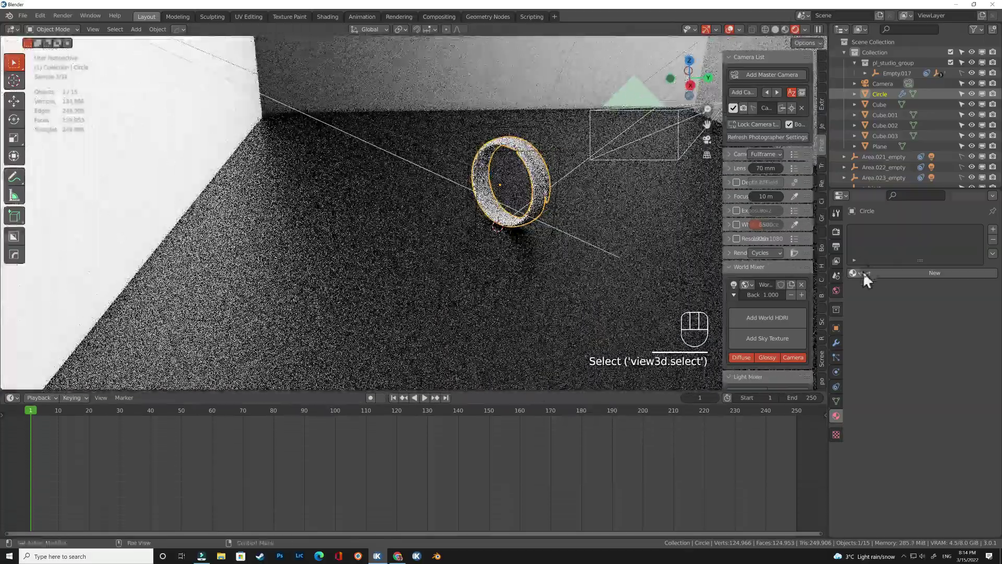
pyautogui.click(854, 273)
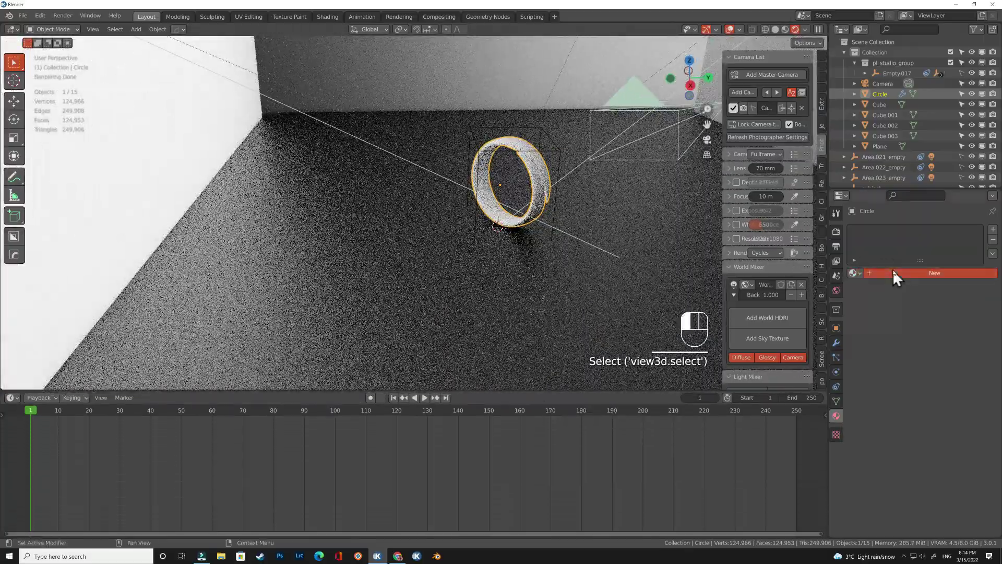
pyautogui.click(892, 269)
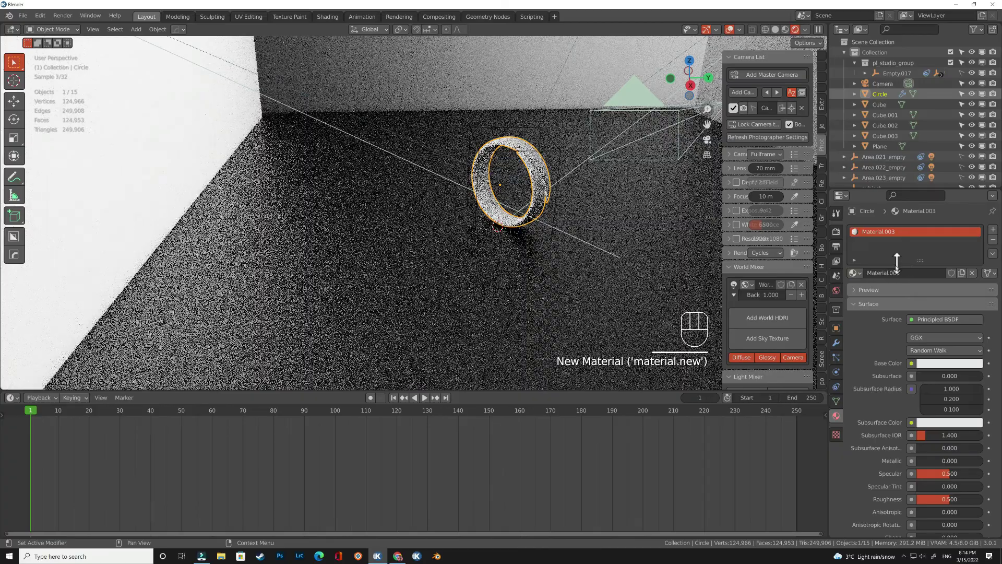
pyautogui.click(992, 229)
pyautogui.click(912, 290)
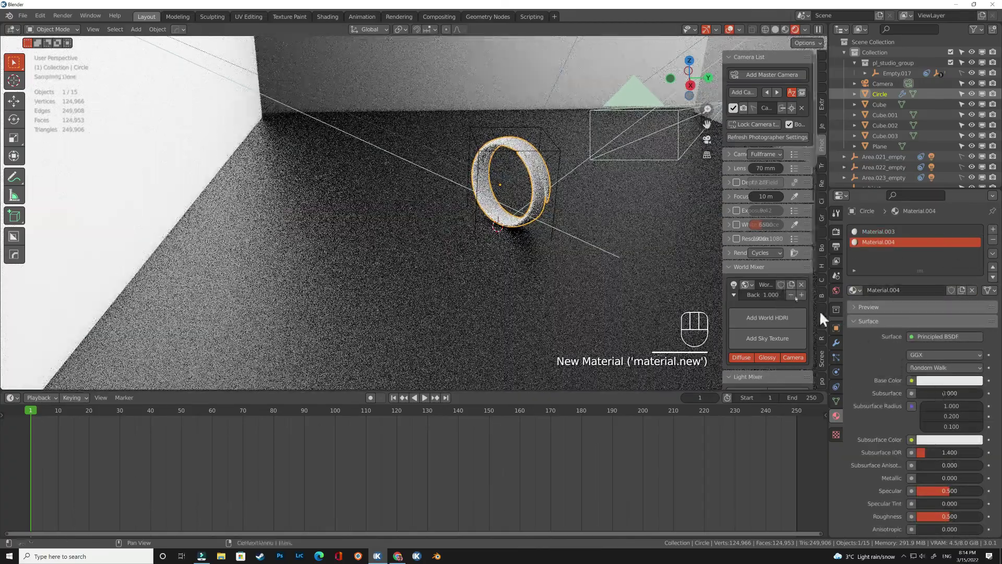
# - Switch to solid shading and hide the enclosure's roof panel from the top view to uncover the ring
pyautogui.scroll(2, 537, 156)
pyautogui.scroll(3, 536, 154)
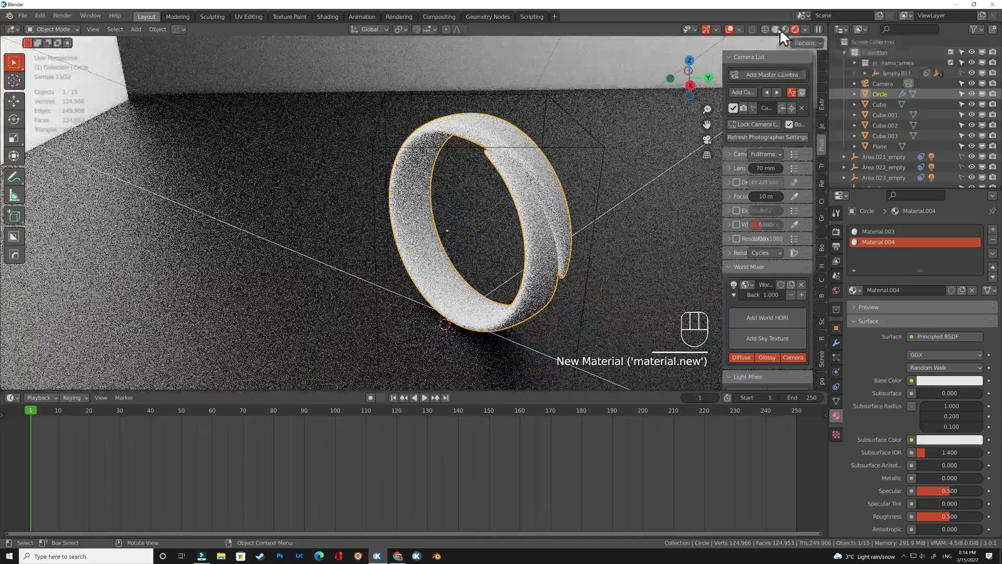
pyautogui.click(776, 29)
pyautogui.moveTo(631, 127); pyautogui.dragTo(571, 172, button='middle')
pyautogui.press('KP_7')
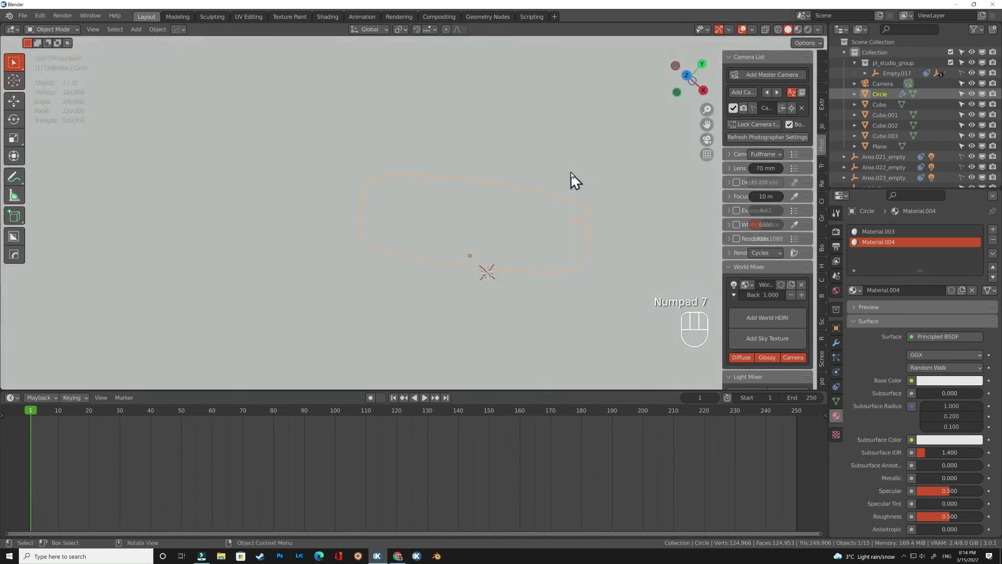
pyautogui.scroll(6, 496, 222)
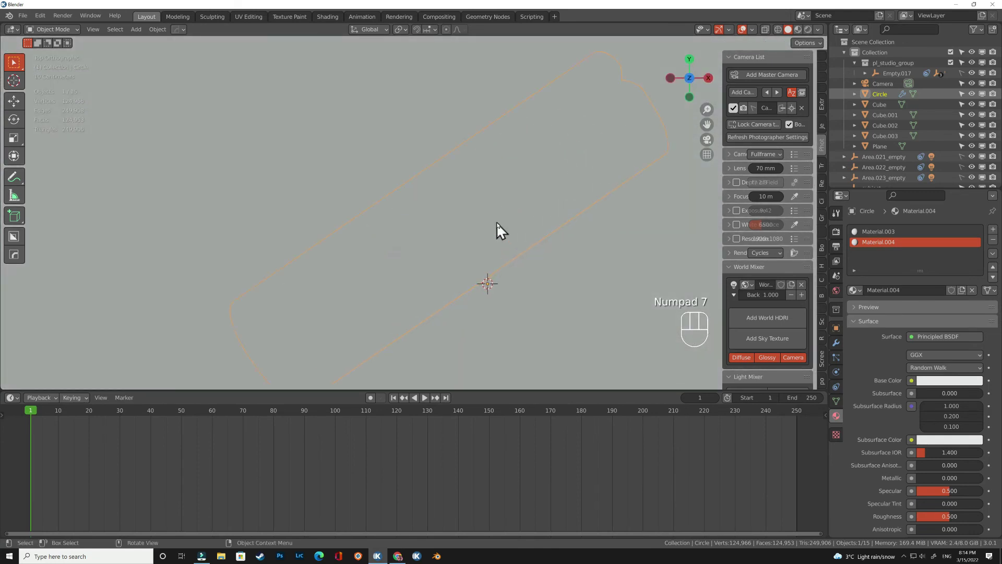
pyautogui.scroll(-7, 496, 222)
pyautogui.click(540, 254)
pyautogui.press('h')
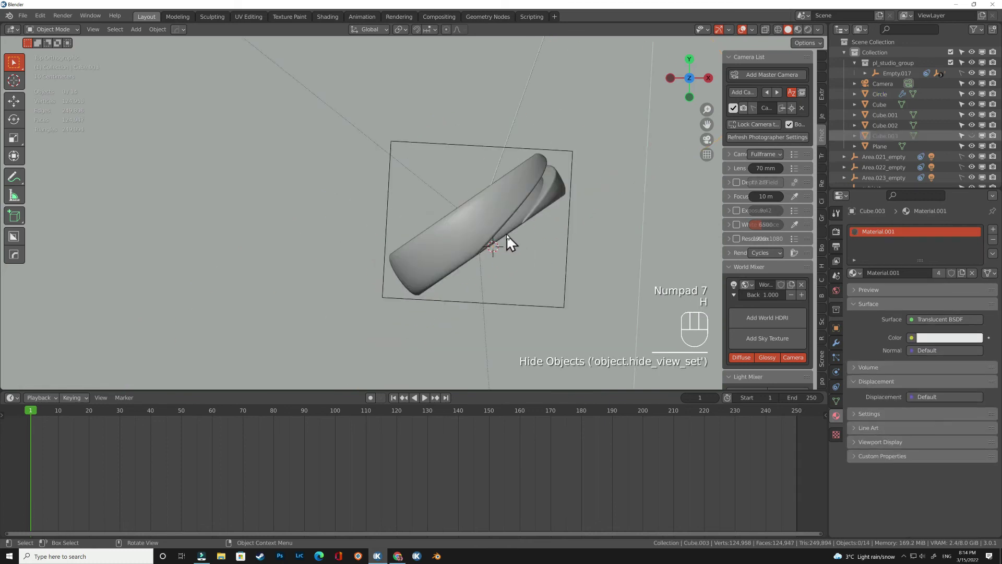
# - Apply the ring's Solidify, Subdivision and SimpleDeform modifiers in Object Mode
pyautogui.press('Tab')
pyautogui.press('Tab')
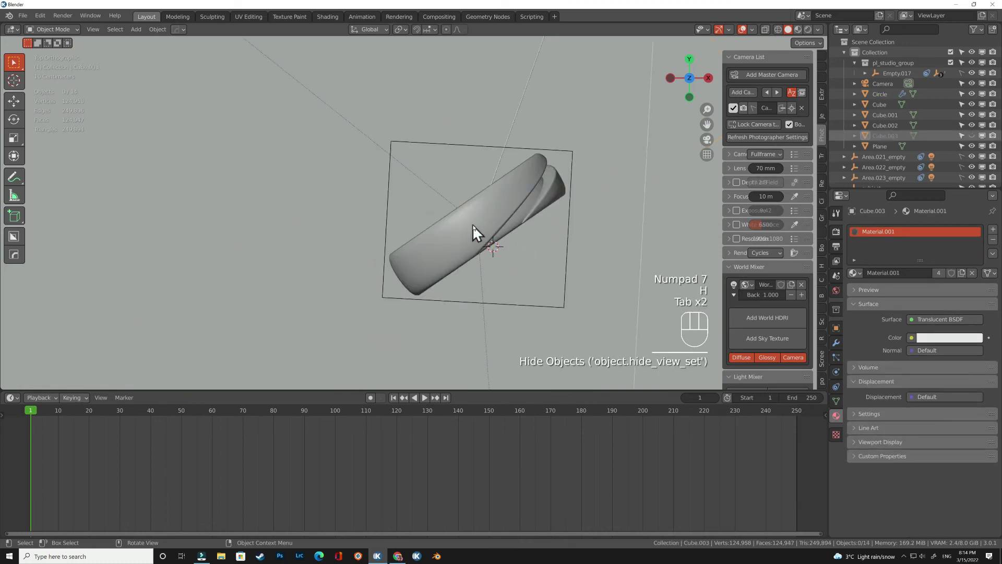
pyautogui.click(472, 225)
pyautogui.press('Tab')
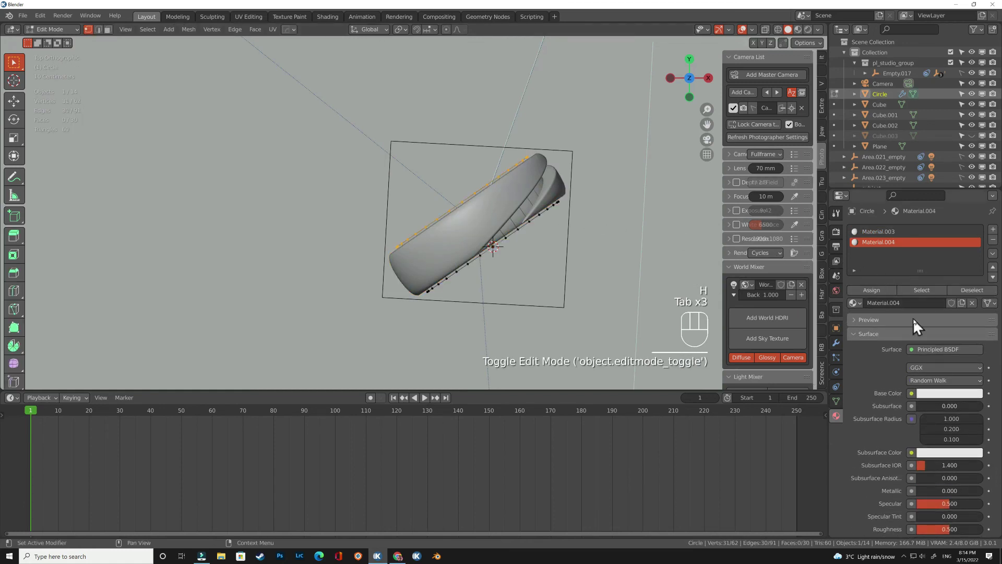
pyautogui.click(836, 342)
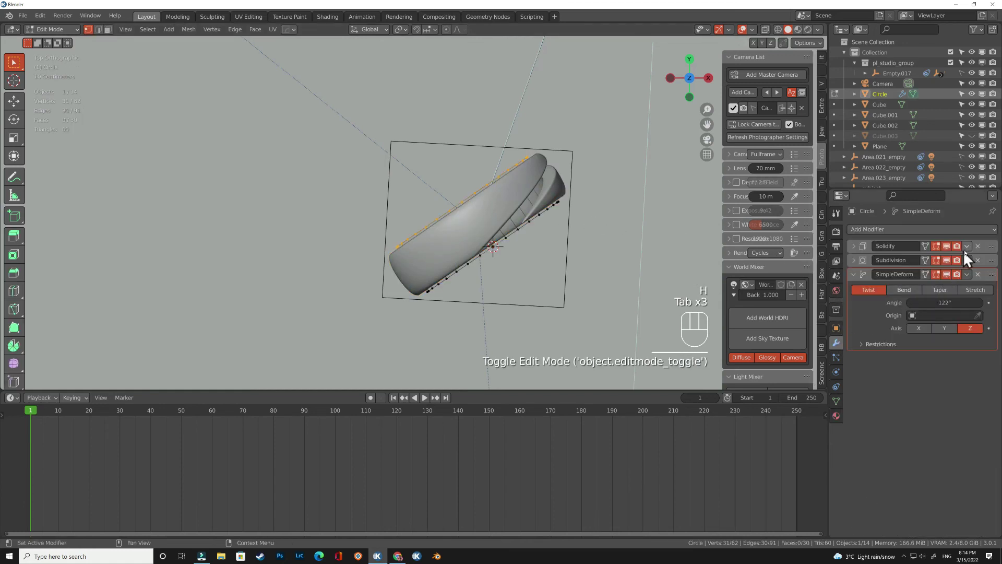
pyautogui.press('Tab')
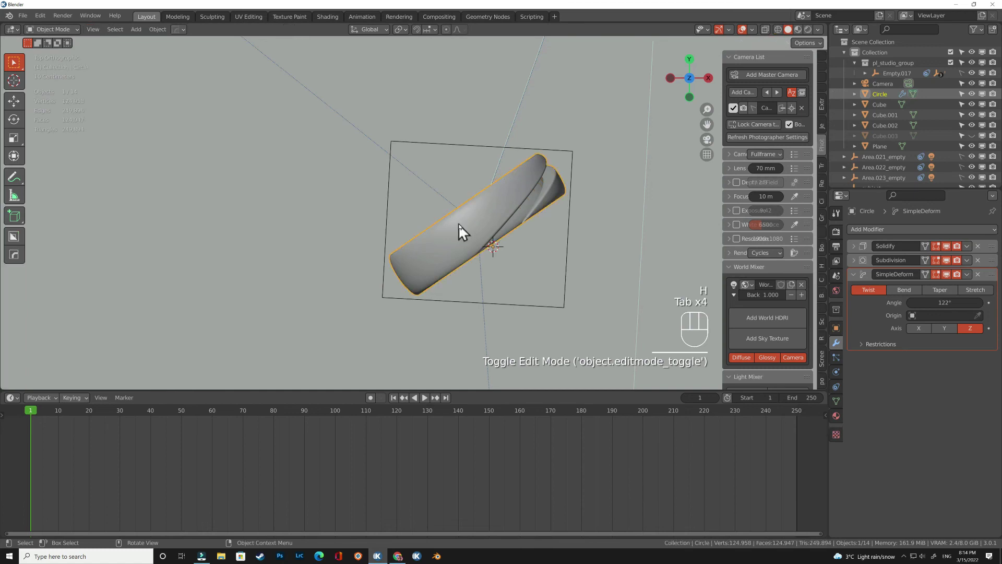
pyautogui.click(966, 247)
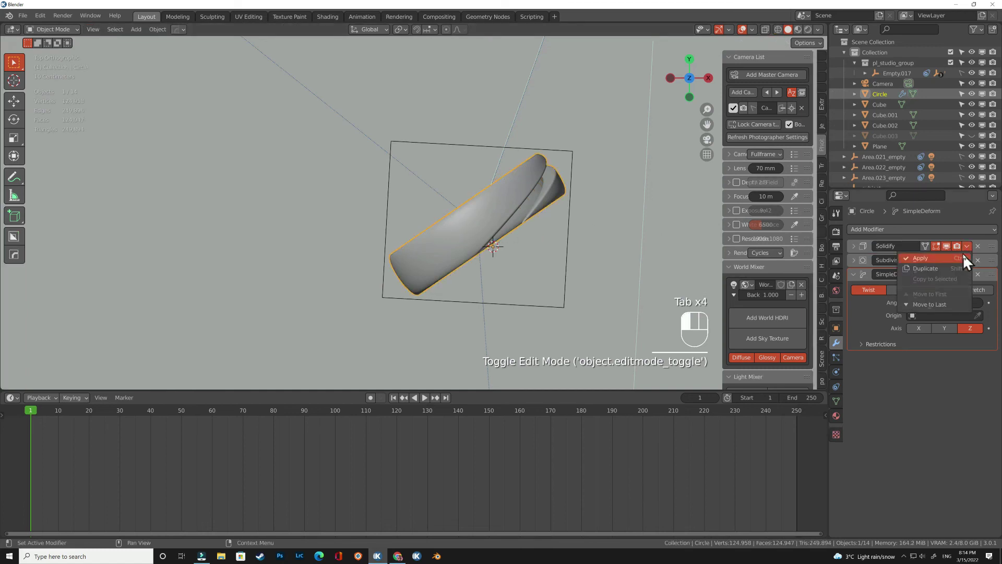
pyautogui.click(963, 255)
pyautogui.click(967, 246)
pyautogui.click(964, 255)
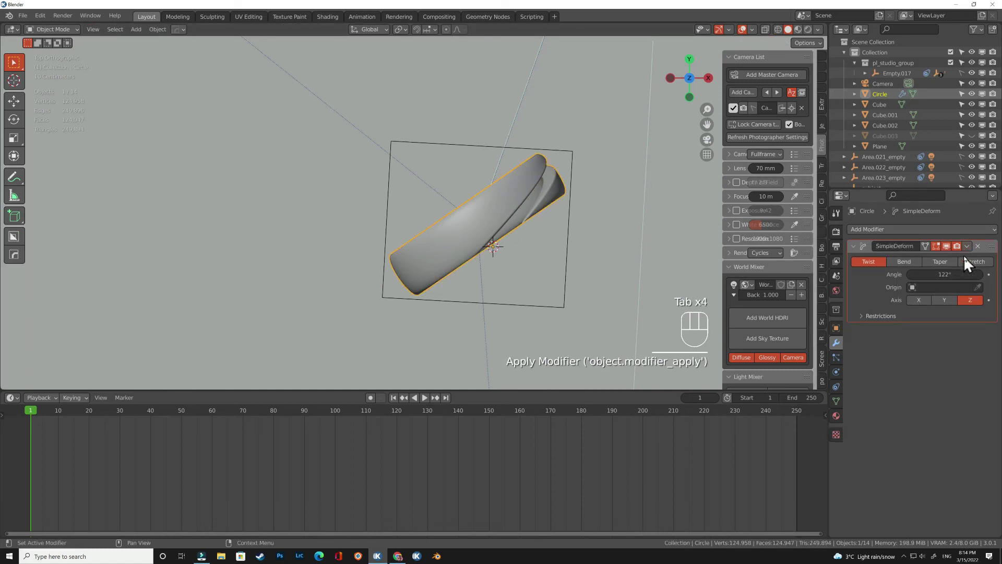
pyautogui.click(967, 247)
pyautogui.click(960, 256)
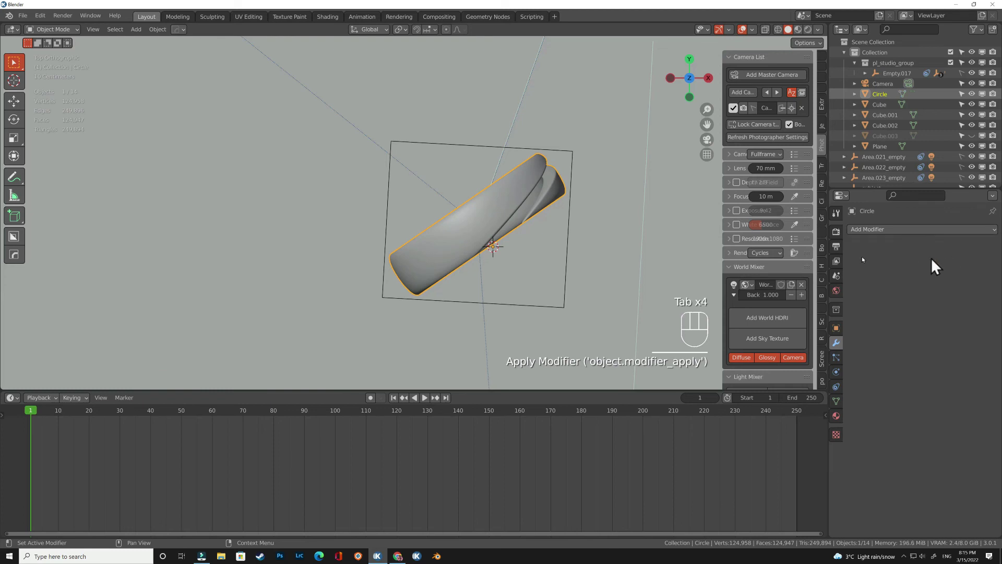
# - Enter Edit Mode on the ring mesh and switch to face selection
pyautogui.press('Tab')
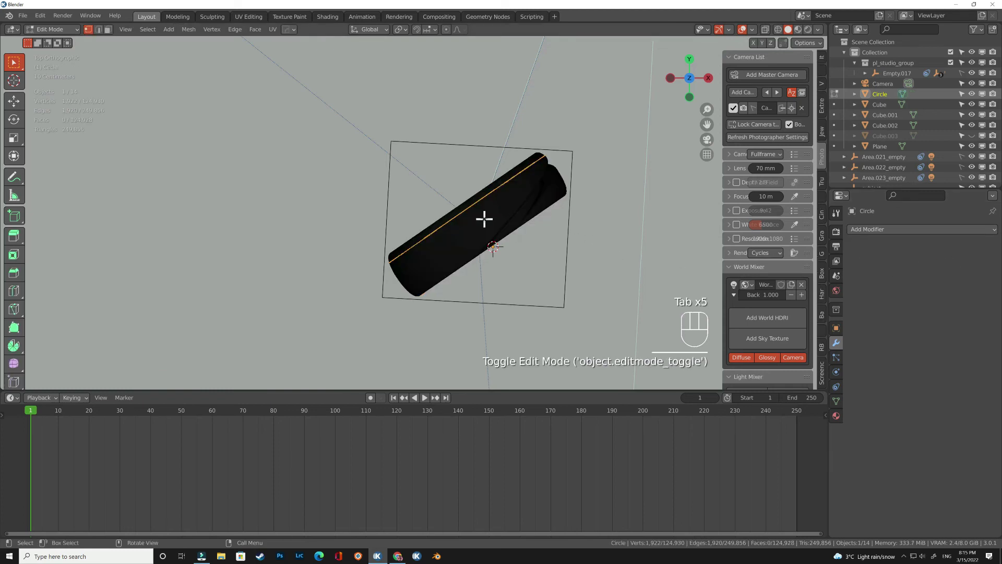
pyautogui.scroll(6, 496, 209)
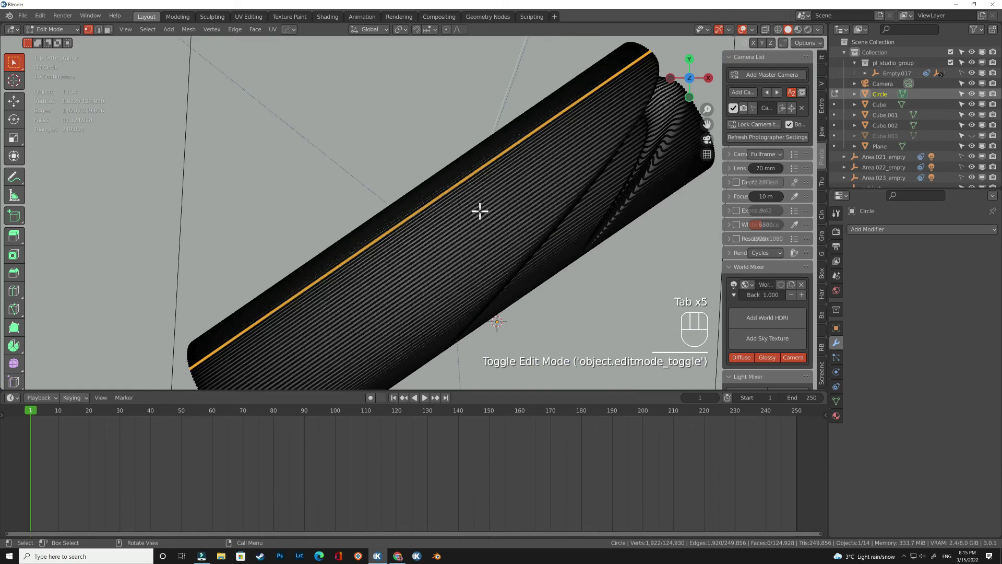
pyautogui.press('3')
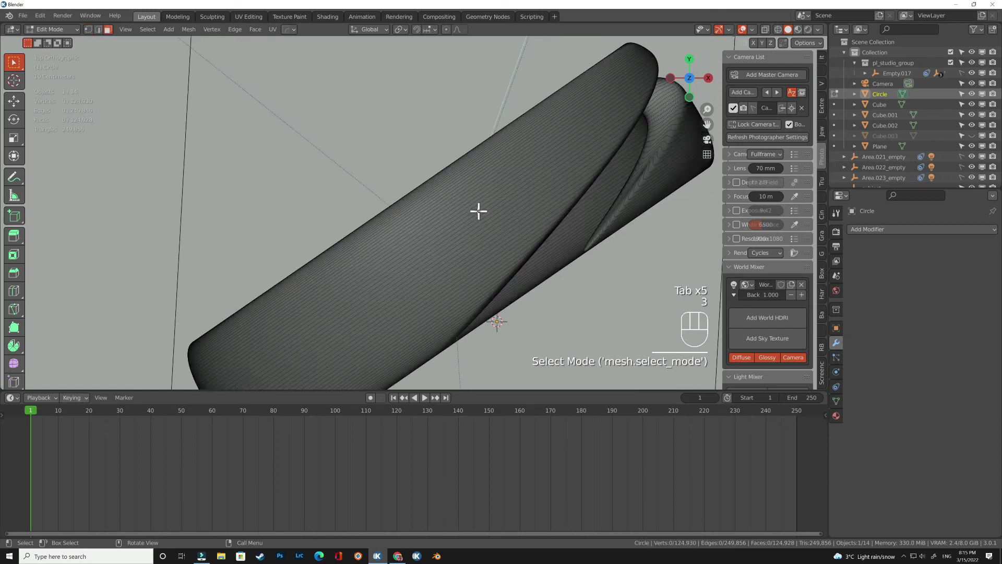
pyautogui.keyDown('shift'); pyautogui.click(434, 213); pyautogui.keyUp('shift')
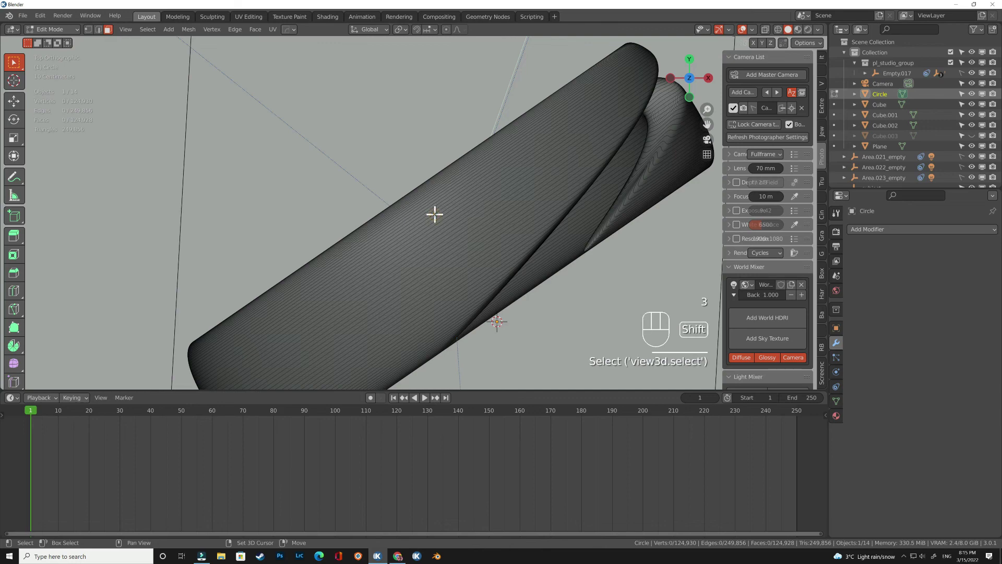
pyautogui.scroll(5, 434, 214)
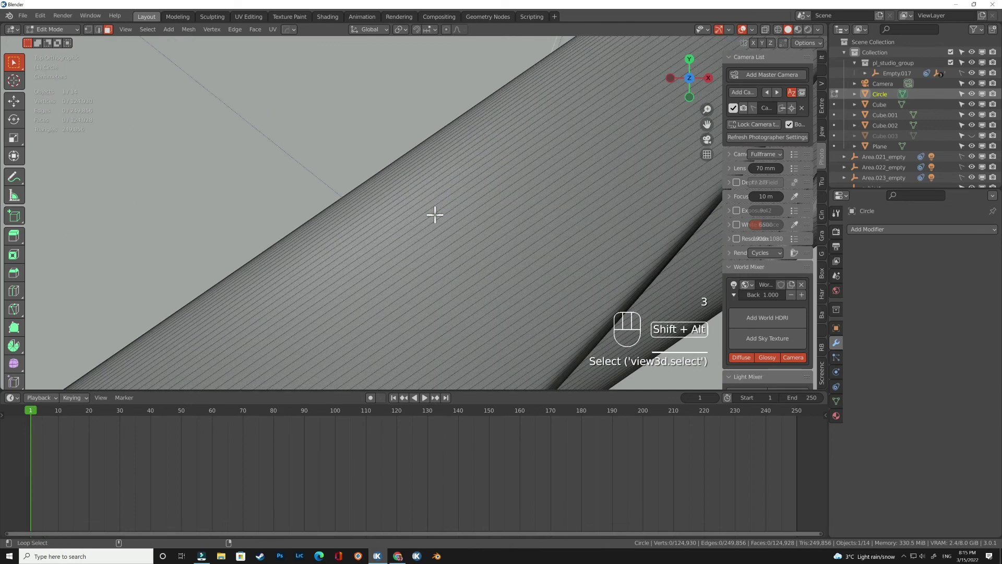
pyautogui.keyDown('alt'); pyautogui.keyDown('shift'); pyautogui.click(437, 217); pyautogui.keyUp('shift'); pyautogui.keyUp('alt')
pyautogui.keyDown('alt'); pyautogui.keyDown('shift'); pyautogui.click(441, 227); pyautogui.keyUp('shift'); pyautogui.keyUp('alt')
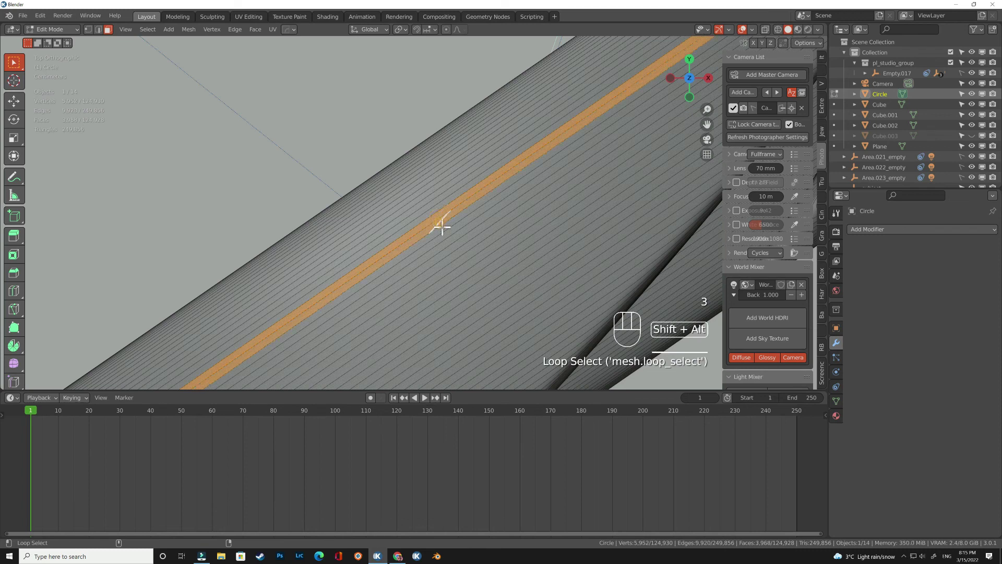
pyautogui.keyDown('alt'); pyautogui.keyDown('shift'); pyautogui.click(443, 229); pyautogui.keyUp('shift'); pyautogui.keyUp('alt')
pyautogui.keyDown('alt'); pyautogui.keyDown('shift'); pyautogui.click(445, 233); pyautogui.keyUp('shift'); pyautogui.keyUp('alt')
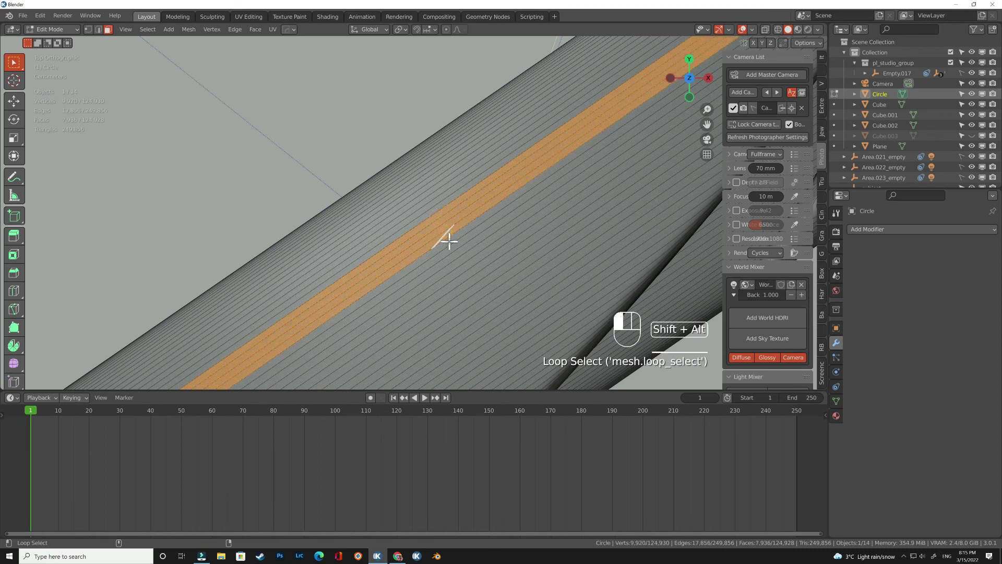
pyautogui.keyDown('alt'); pyautogui.keyDown('shift'); pyautogui.click(451, 243); pyautogui.keyUp('shift'); pyautogui.keyUp('alt')
pyautogui.keyDown('alt'); pyautogui.keyDown('shift'); pyautogui.click(453, 252); pyautogui.keyUp('shift'); pyautogui.keyUp('alt')
pyautogui.keyDown('alt'); pyautogui.keyDown('shift'); pyautogui.click(454, 257); pyautogui.keyUp('shift'); pyautogui.keyUp('alt')
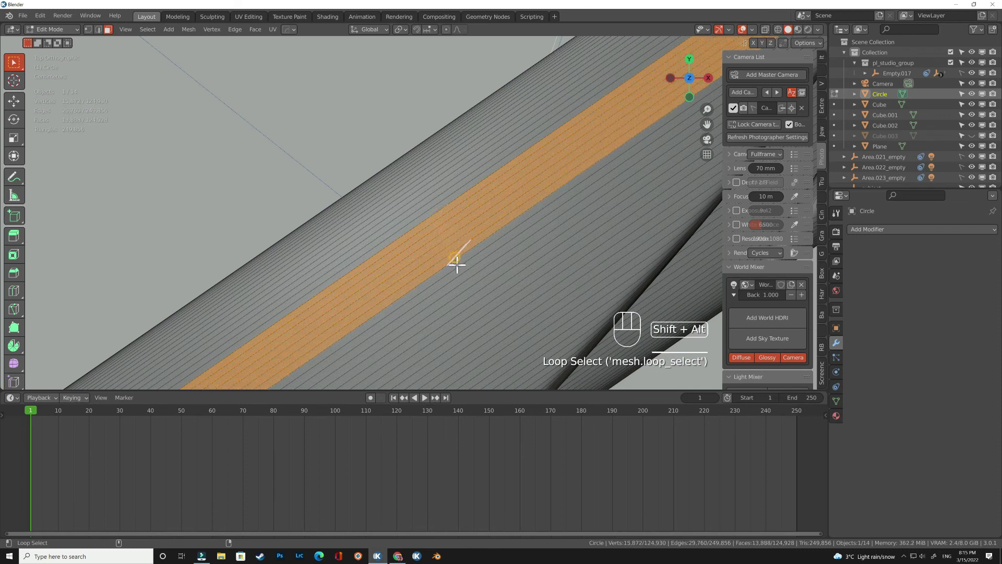
pyautogui.keyDown('alt'); pyautogui.keyDown('shift'); pyautogui.click(458, 265); pyautogui.keyUp('shift'); pyautogui.keyUp('alt')
pyautogui.keyDown('alt'); pyautogui.keyDown('shift'); pyautogui.click(463, 280); pyautogui.keyUp('shift'); pyautogui.keyUp('alt')
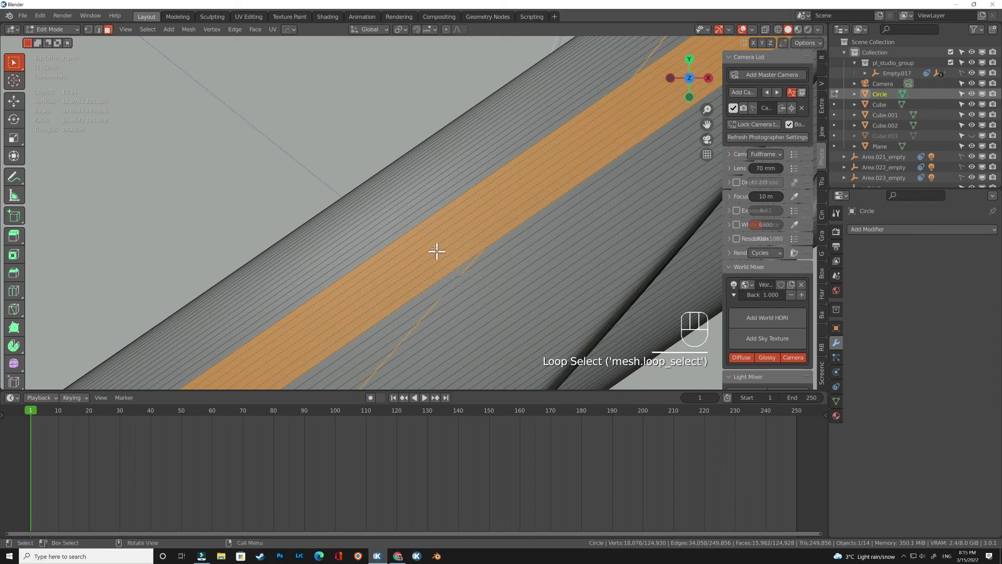
# - Select a wide band of adjacent lengthwise face loops along the middle of the ring's outer surface
pyautogui.click(416, 230)
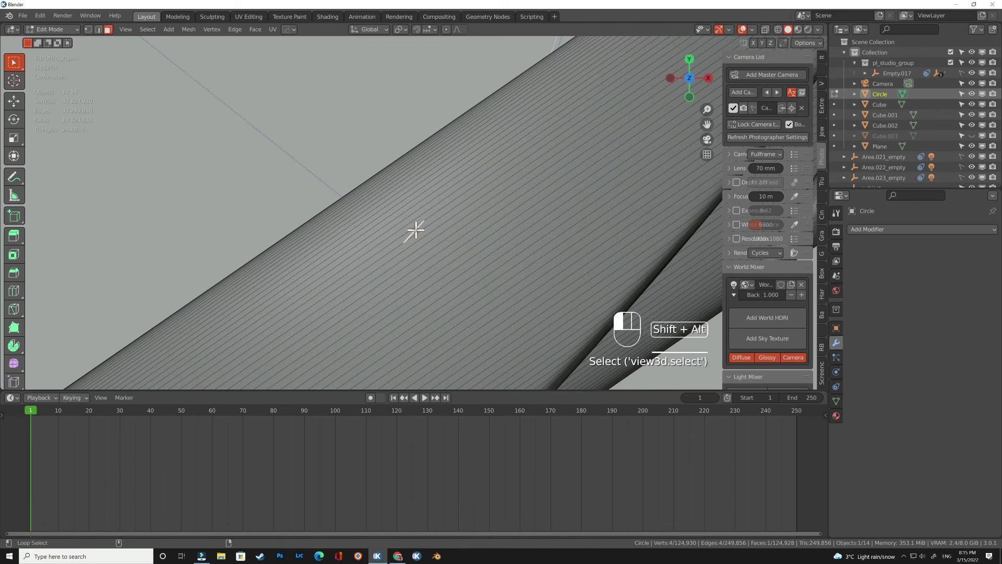
pyautogui.keyDown('alt'); pyautogui.keyDown('shift'); pyautogui.click(416, 231); pyautogui.keyUp('shift'); pyautogui.keyUp('alt')
pyautogui.keyDown('alt'); pyautogui.keyDown('shift'); pyautogui.click(423, 236); pyautogui.keyUp('shift'); pyautogui.keyUp('alt')
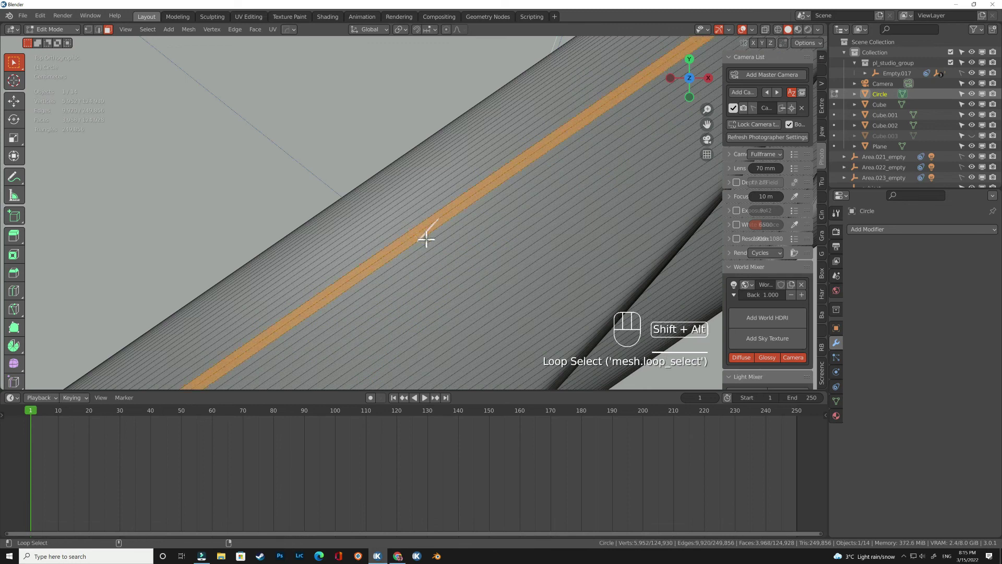
pyautogui.keyDown('alt'); pyautogui.keyDown('shift'); pyautogui.click(428, 241); pyautogui.keyUp('shift'); pyautogui.keyUp('alt')
pyautogui.keyDown('alt'); pyautogui.keyDown('shift'); pyautogui.click(430, 245); pyautogui.keyUp('shift'); pyautogui.keyUp('alt')
pyautogui.keyDown('alt'); pyautogui.keyDown('shift'); pyautogui.click(433, 250); pyautogui.keyUp('shift'); pyautogui.keyUp('alt')
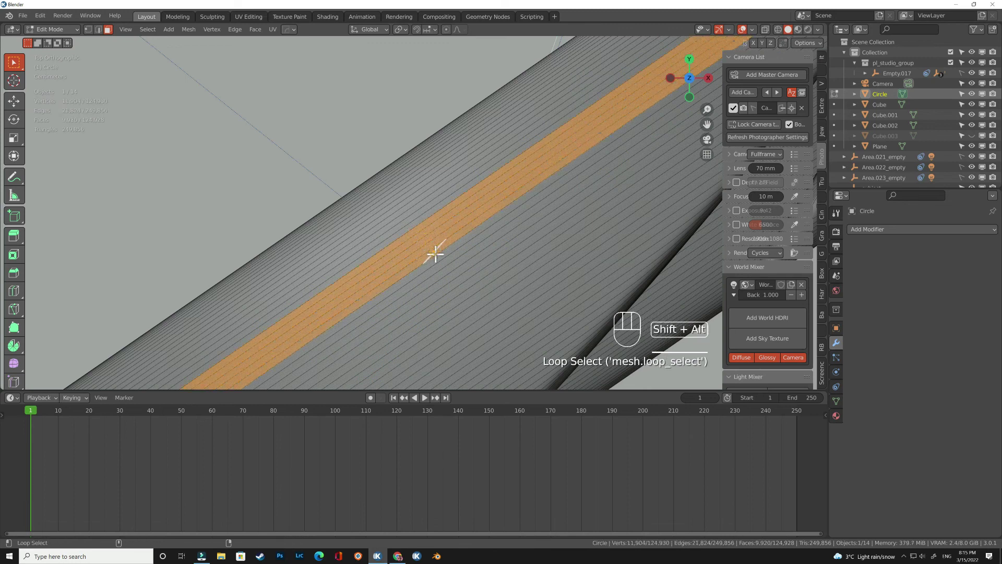
pyautogui.keyDown('alt'); pyautogui.keyDown('shift'); pyautogui.click(439, 257); pyautogui.keyUp('shift'); pyautogui.keyUp('alt')
pyautogui.keyDown('alt'); pyautogui.keyDown('shift'); pyautogui.click(442, 266); pyautogui.keyUp('shift'); pyautogui.keyUp('alt')
pyautogui.scroll(3, 445, 276)
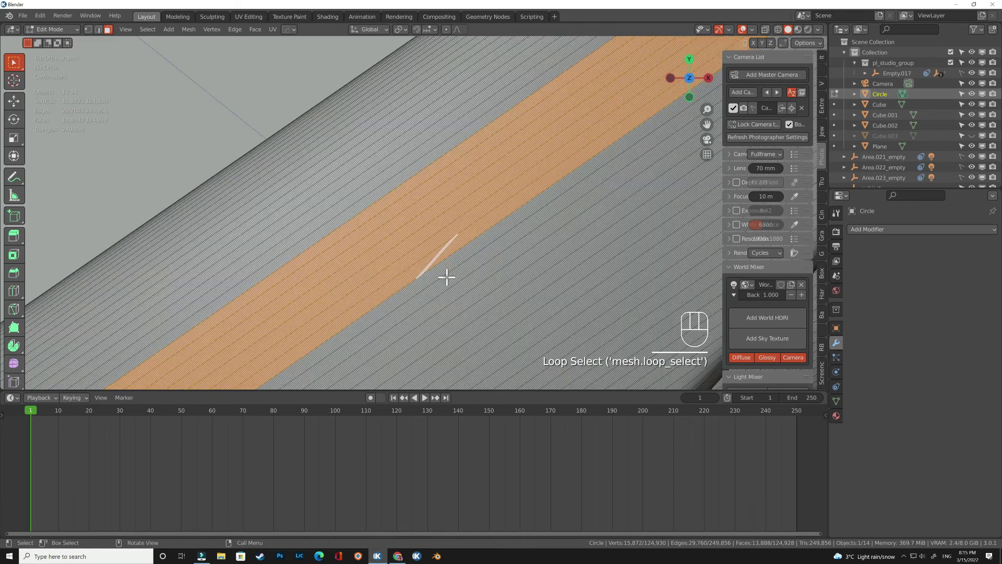
pyautogui.keyDown('alt'); pyautogui.keyDown('shift'); pyautogui.click(448, 270); pyautogui.keyUp('shift'); pyautogui.keyUp('alt')
pyautogui.keyDown('alt'); pyautogui.keyDown('shift'); pyautogui.click(456, 276); pyautogui.keyUp('shift'); pyautogui.keyUp('alt')
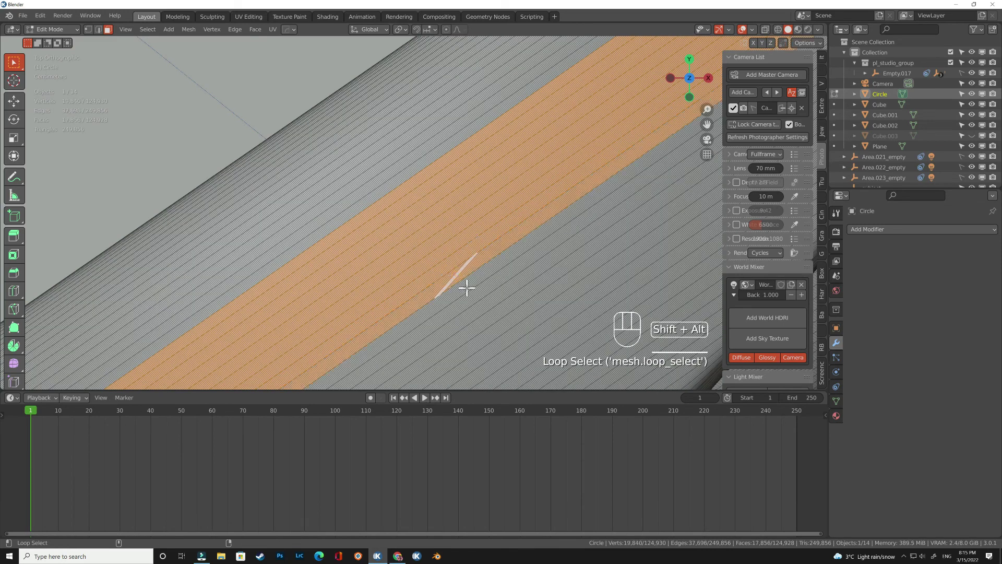
pyautogui.keyDown('alt'); pyautogui.keyDown('shift'); pyautogui.click(468, 289); pyautogui.keyUp('shift'); pyautogui.keyUp('alt')
pyautogui.keyDown('alt'); pyautogui.keyDown('shift'); pyautogui.click(478, 295); pyautogui.keyUp('shift'); pyautogui.keyUp('alt')
pyautogui.keyDown('alt'); pyautogui.keyDown('shift'); pyautogui.click(488, 305); pyautogui.keyUp('shift'); pyautogui.keyUp('alt')
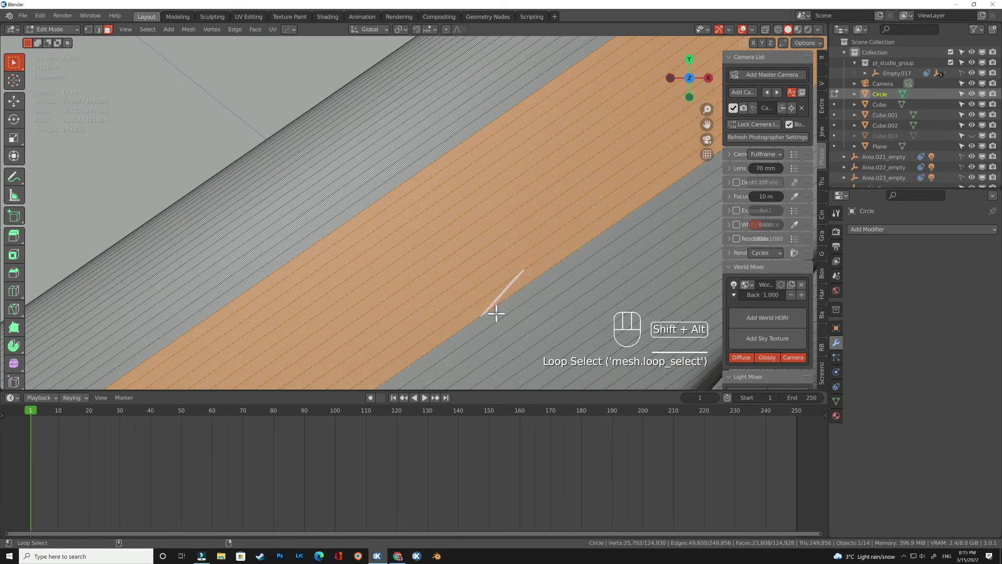
pyautogui.keyDown('alt'); pyautogui.keyDown('shift'); pyautogui.click(496, 314); pyautogui.keyUp('shift'); pyautogui.keyUp('alt')
pyautogui.keyDown('alt'); pyautogui.keyDown('shift'); pyautogui.click(512, 327); pyautogui.keyUp('shift'); pyautogui.keyUp('alt')
pyautogui.keyDown('alt'); pyautogui.keyDown('shift'); pyautogui.click(521, 340); pyautogui.keyUp('shift'); pyautogui.keyUp('alt')
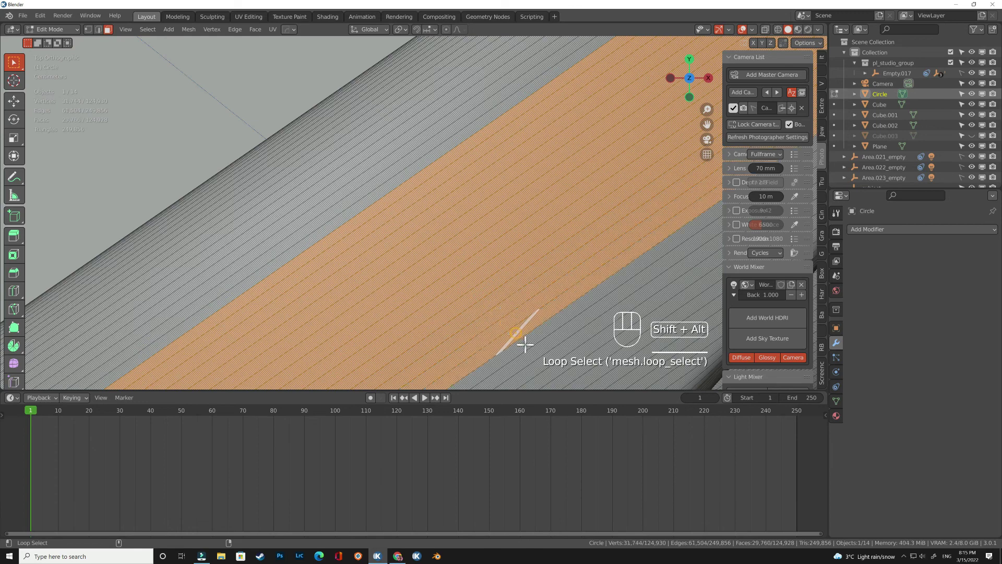
pyautogui.keyDown('alt'); pyautogui.keyDown('shift'); pyautogui.click(532, 349); pyautogui.keyUp('shift'); pyautogui.keyUp('alt')
pyautogui.scroll(-6, 532, 350)
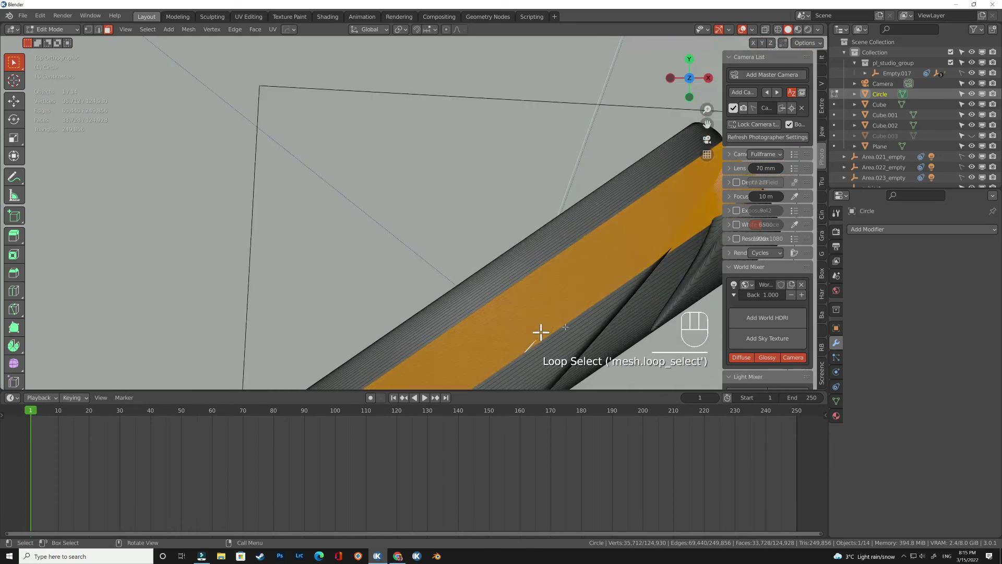
pyautogui.keyDown('alt'); pyautogui.keyDown('shift'); pyautogui.click(501, 265); pyautogui.keyUp('shift'); pyautogui.keyUp('alt')
pyautogui.keyDown('shift'); pyautogui.moveTo(501, 265); pyautogui.dragTo(449, 174, button='middle'); pyautogui.keyUp('shift')
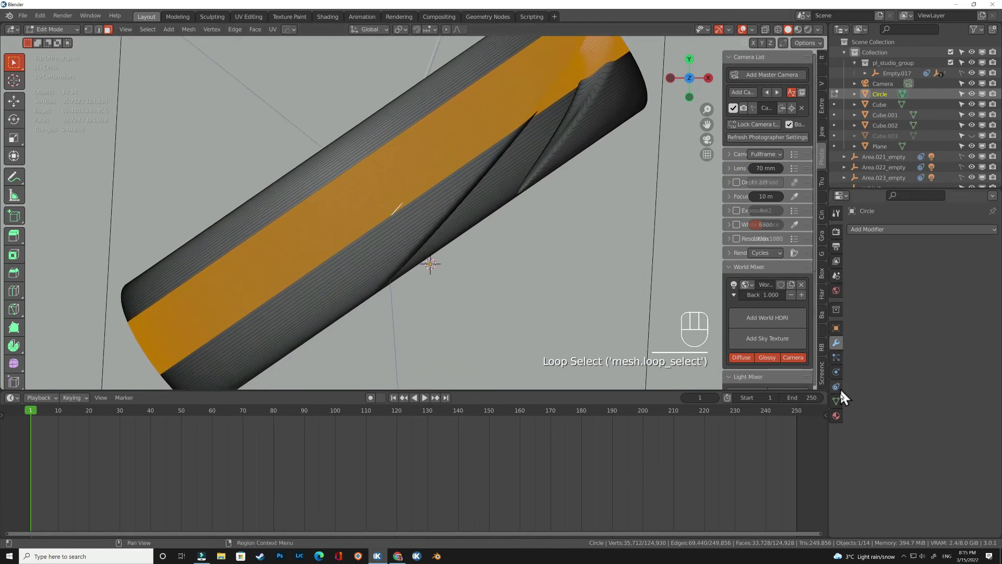
# - Assign Material.003 to the selected band, then invert the selection and assign Material.004 to the rest of the ring
pyautogui.click(836, 416)
pyautogui.click(878, 293)
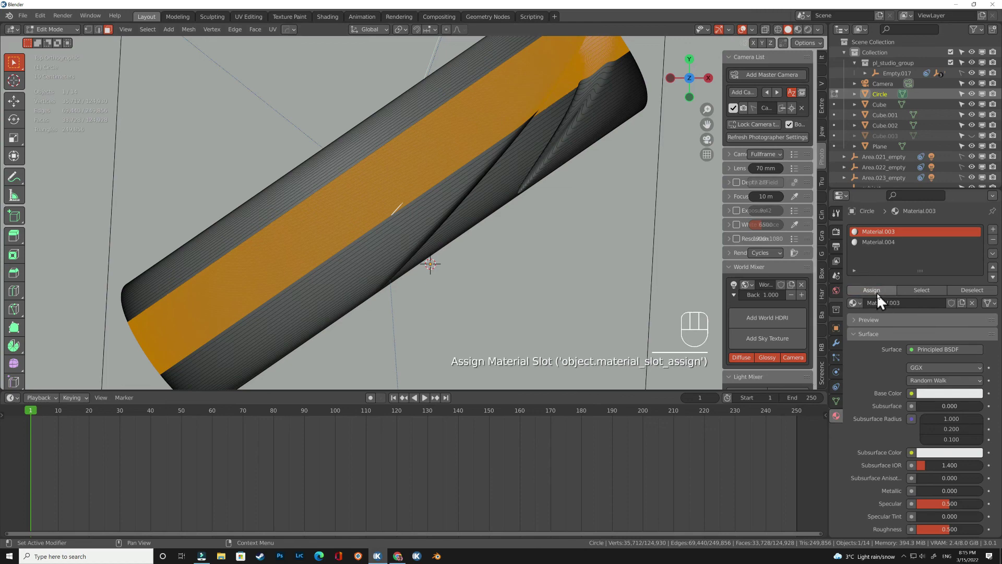
pyautogui.hotkey('ctrl', 'i')
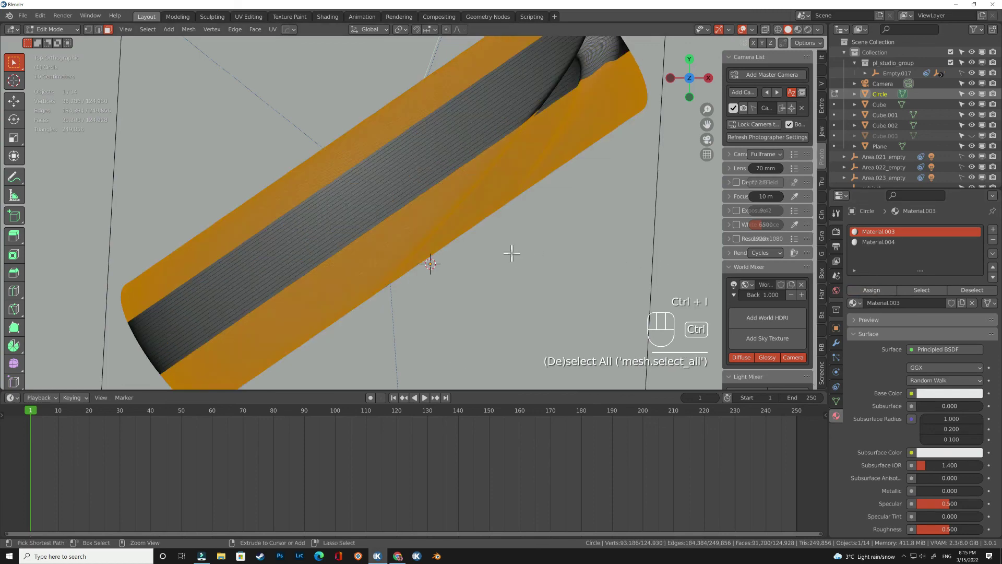
pyautogui.click(878, 242)
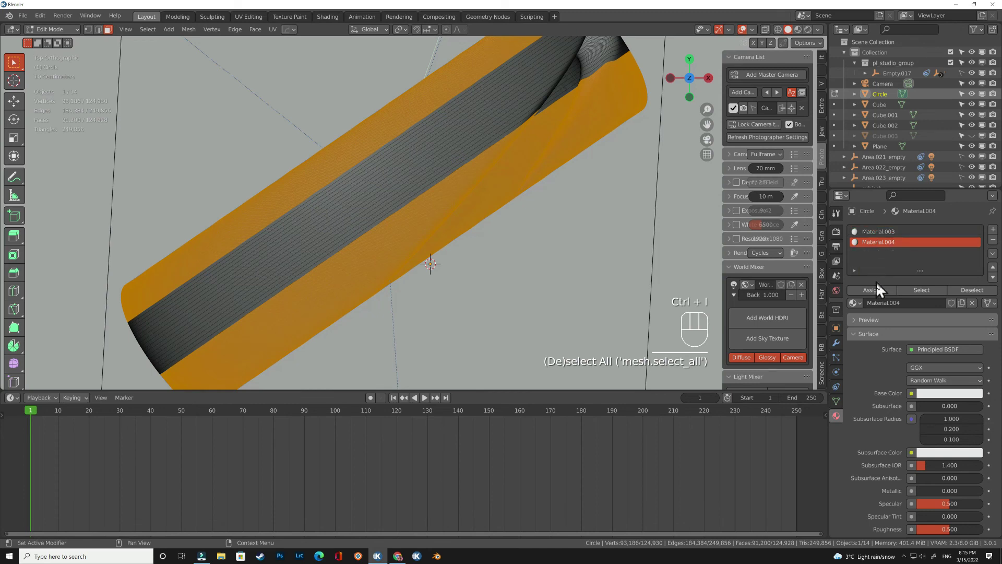
pyautogui.click(876, 290)
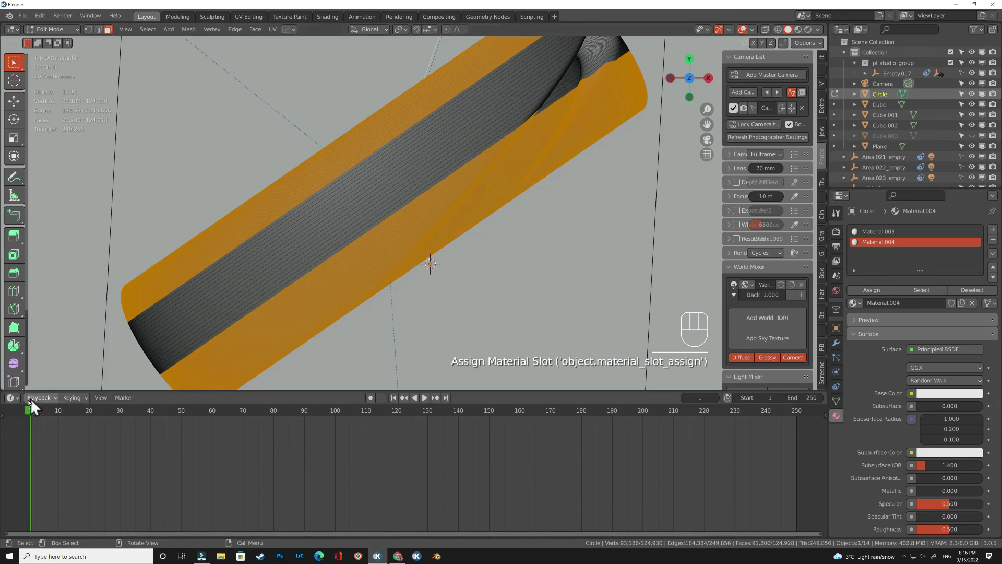
# - Turn the timeline area into a Shader Editor and return to Object Mode with rendered viewport shading
pyautogui.click(13, 398)
pyautogui.click(23, 364)
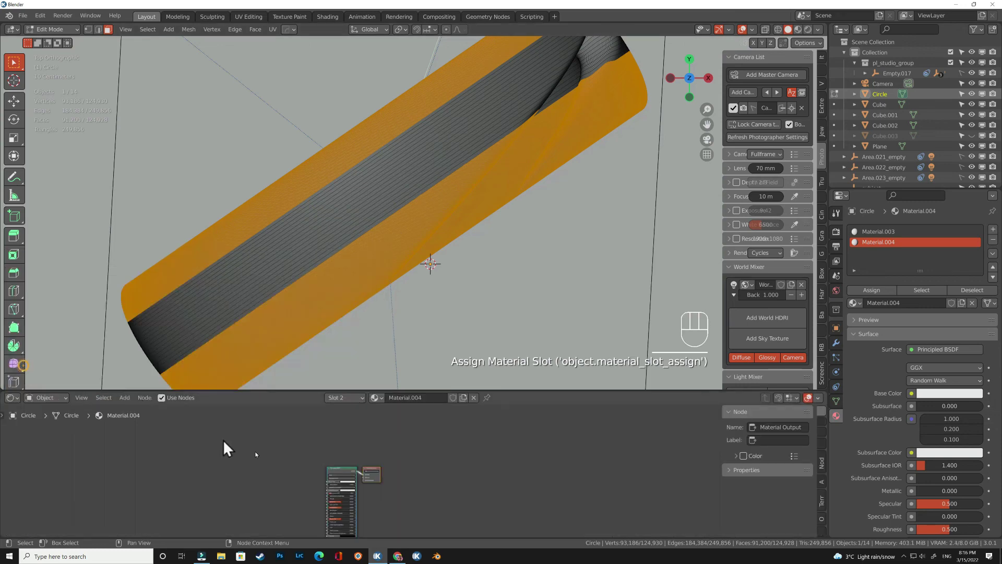
pyautogui.press('Tab')
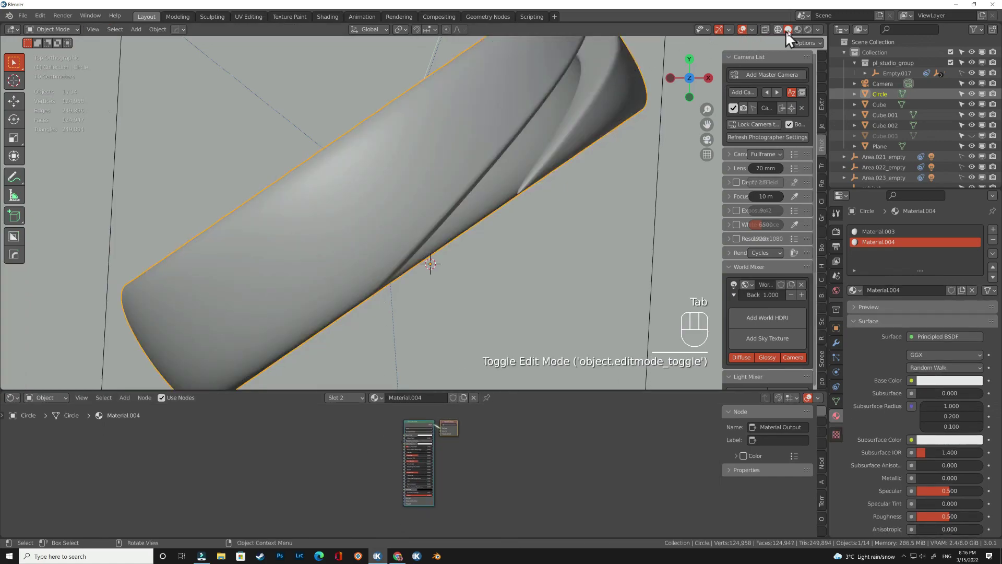
pyautogui.click(808, 29)
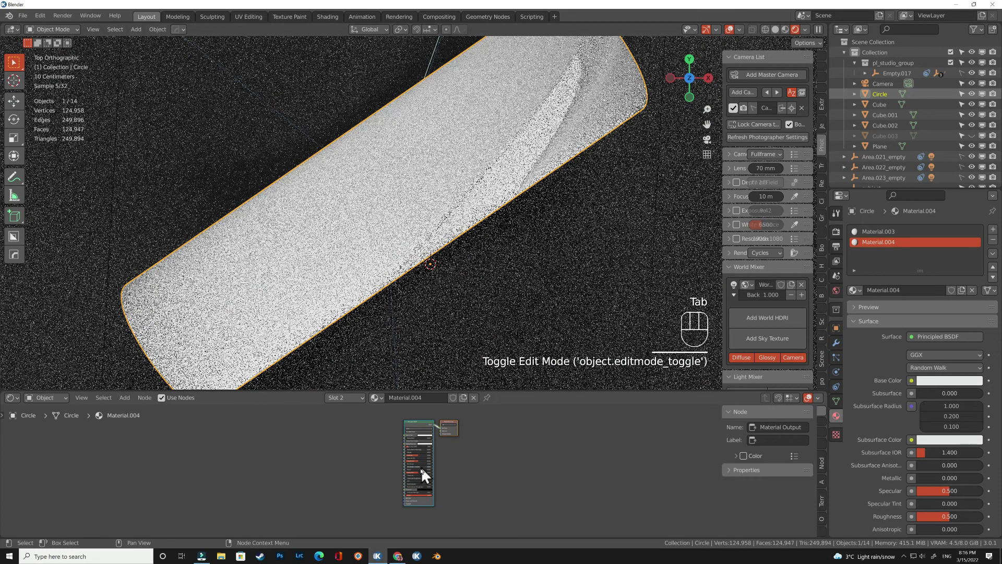
# - Set Material.004's Metallic to 1.000 and Roughness to 0.088, and shade the ring smooth
pyautogui.scroll(2, 416, 444)
pyautogui.scroll(2, 415, 444)
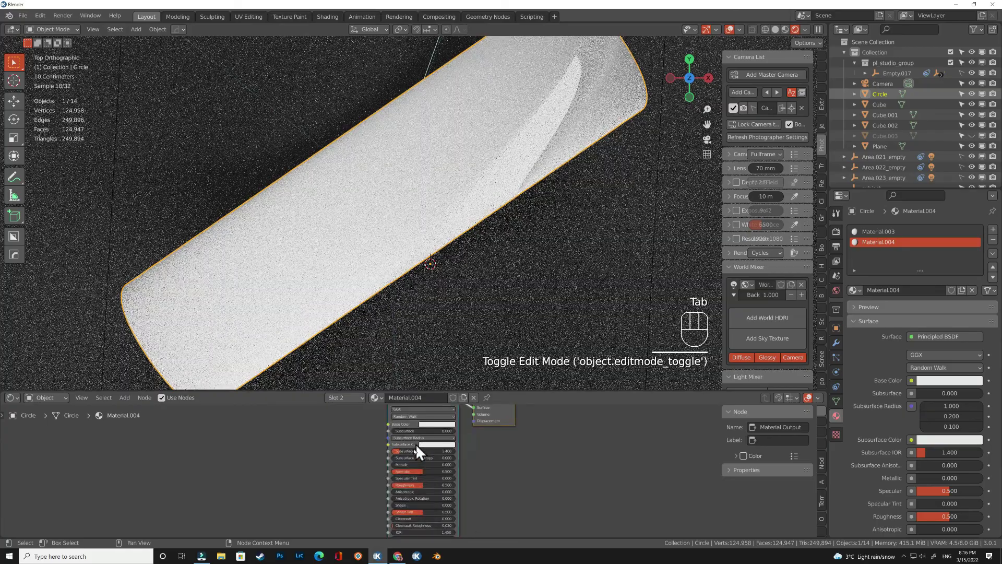
pyautogui.moveTo(409, 464); pyautogui.dragTo(383, 486)
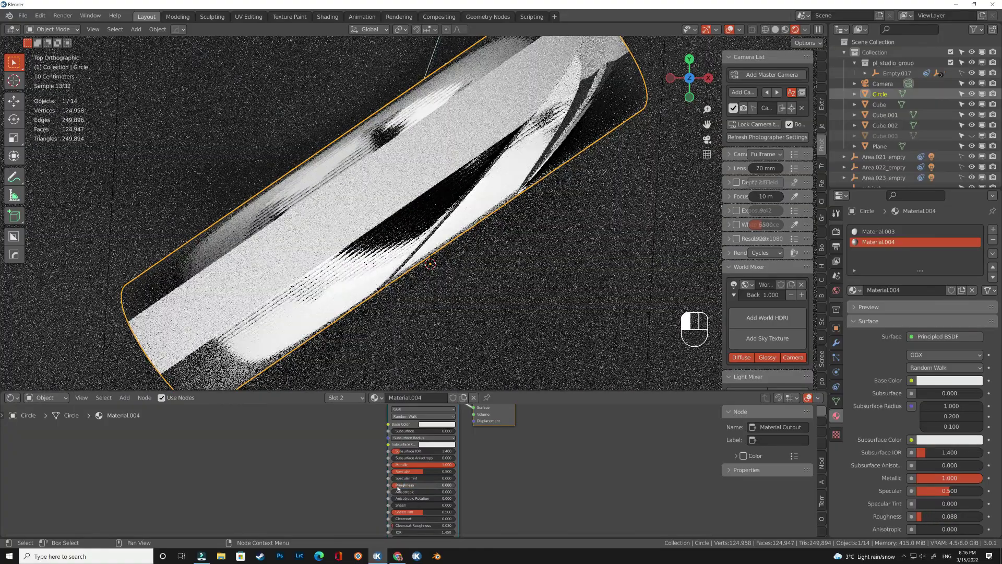
pyautogui.rightClick(369, 259)
pyautogui.click(369, 259)
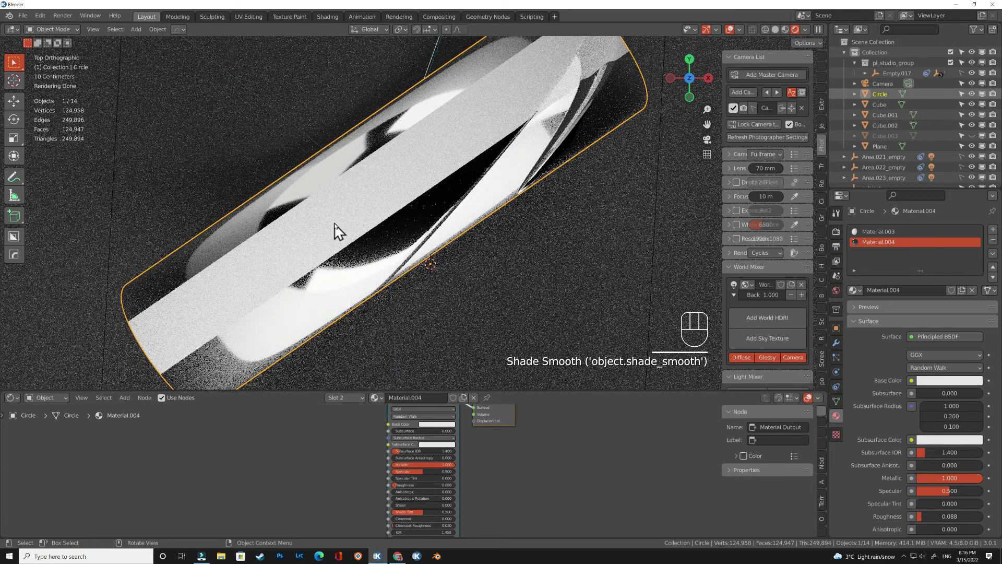
# - Give Material.003 a pale gold base color, with Metallic 1.000 and Roughness 0.126
pyautogui.click(868, 232)
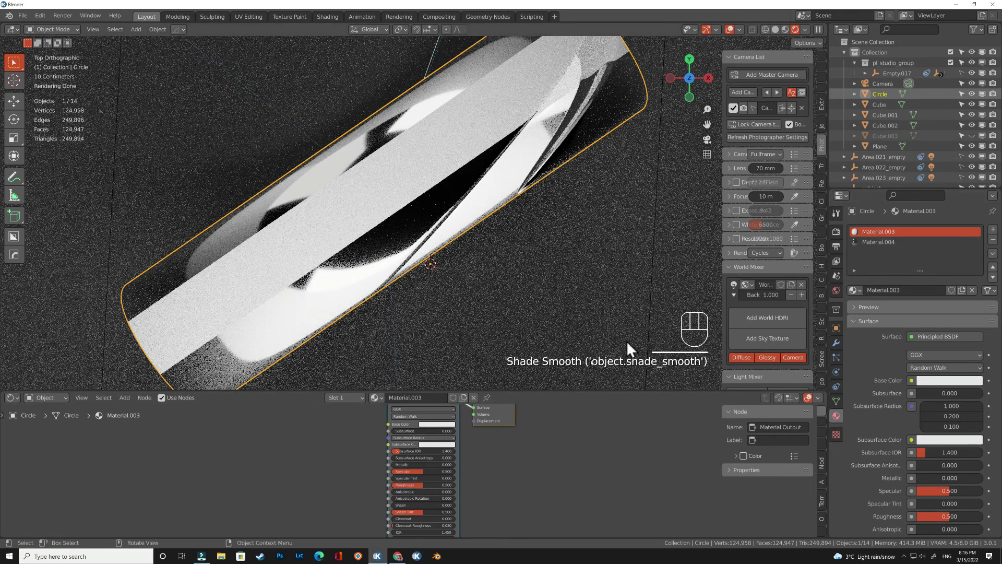
pyautogui.moveTo(502, 454); pyautogui.dragTo(556, 476, button='middle')
pyautogui.click(490, 452)
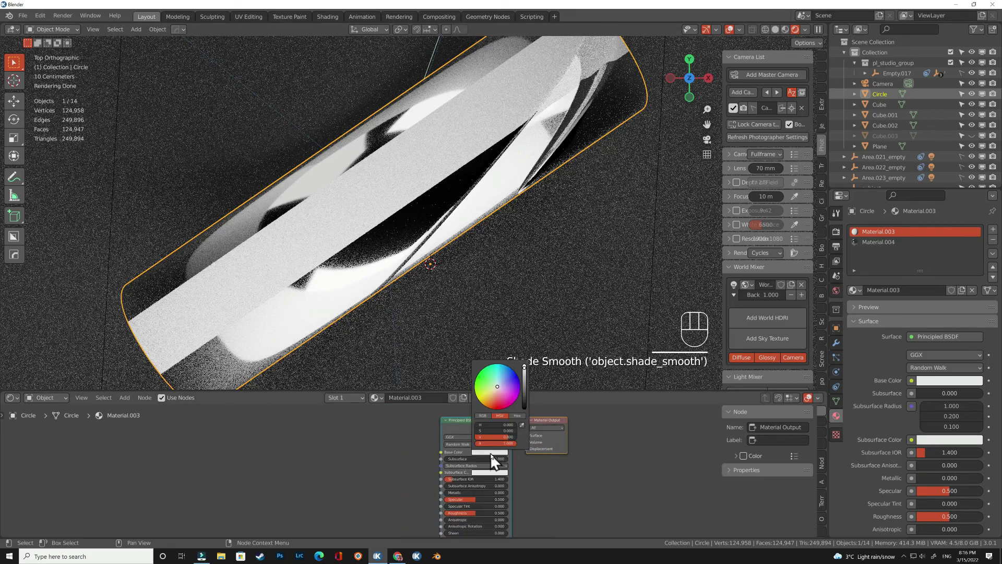
pyautogui.click(492, 399)
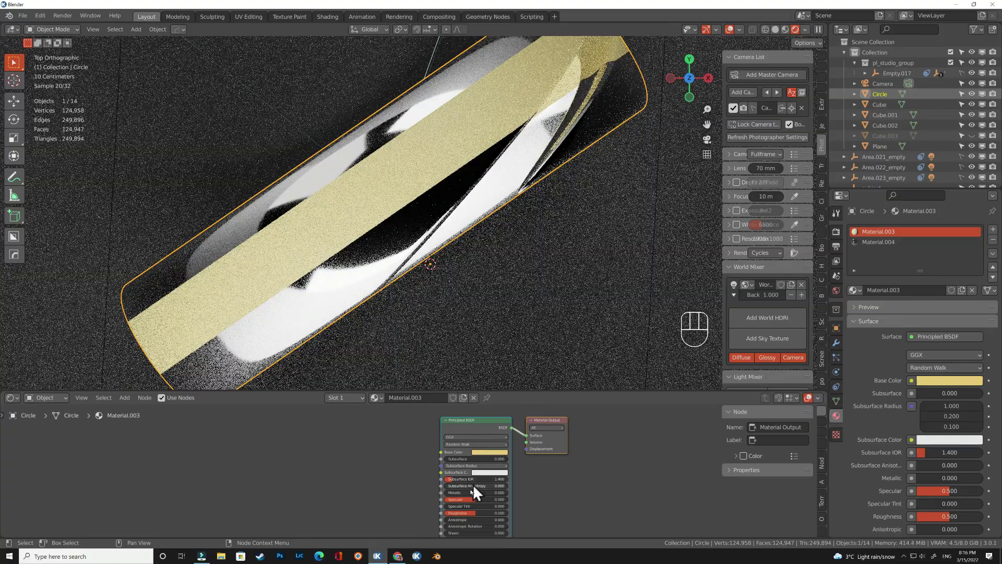
pyautogui.moveTo(464, 493); pyautogui.dragTo(533, 493)
pyautogui.moveTo(459, 512); pyautogui.dragTo(368, 505)
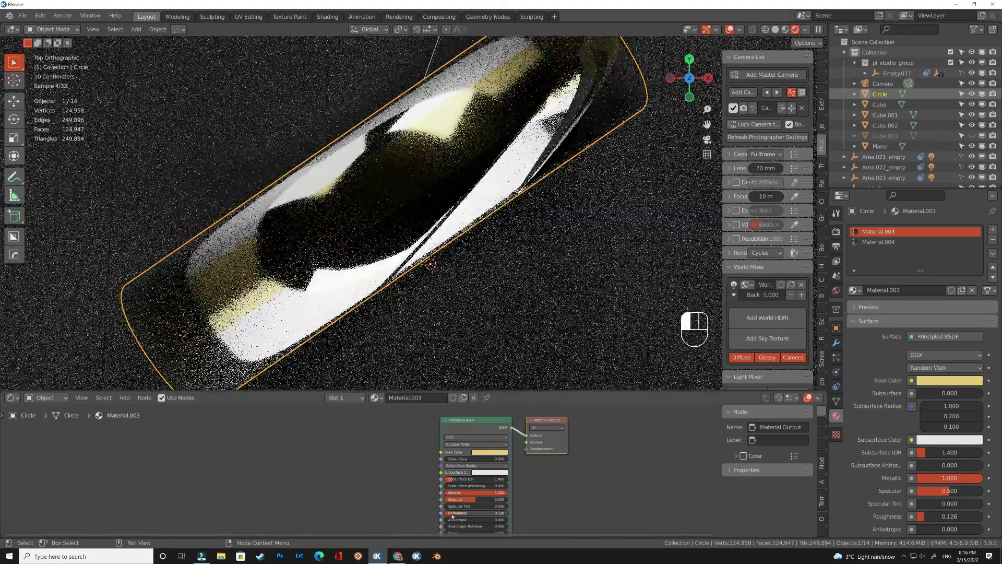
# - Add a ColorRamp node to Material.003's node tree and place it ahead of the Principled BSDF
pyautogui.hotkey('shift', 'a')
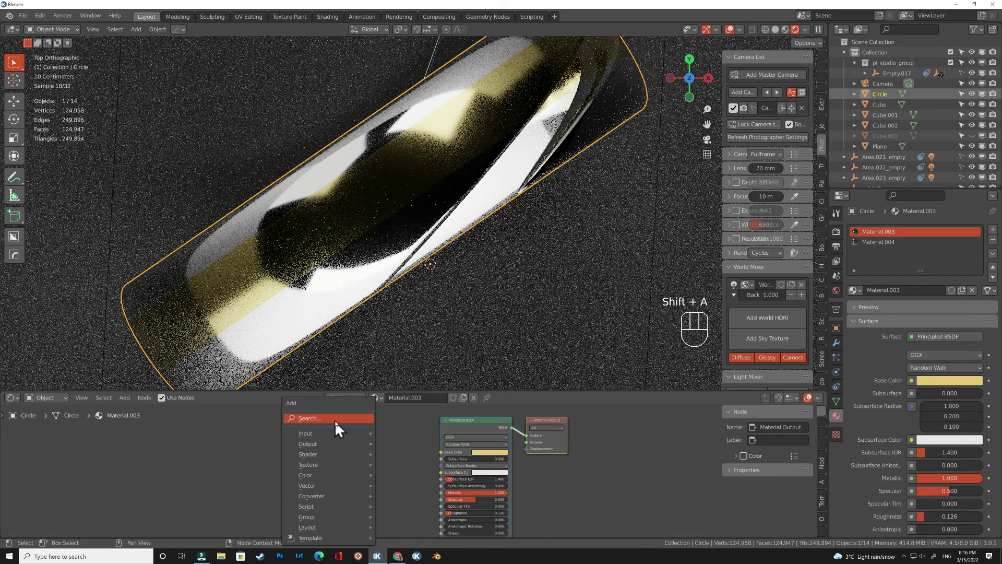
pyautogui.click(334, 421)
pyautogui.write('color')
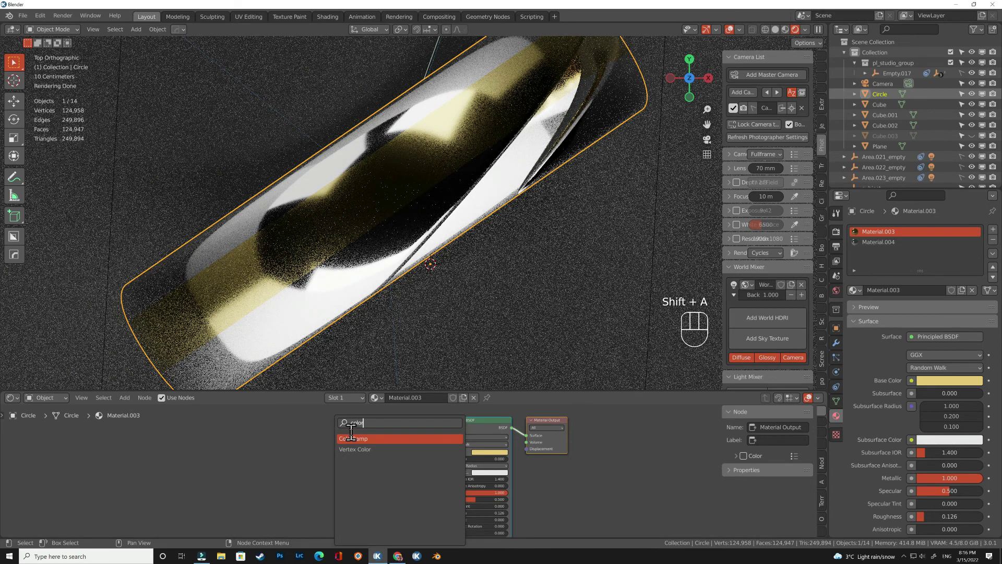
pyautogui.press('Return')
pyautogui.click(289, 437)
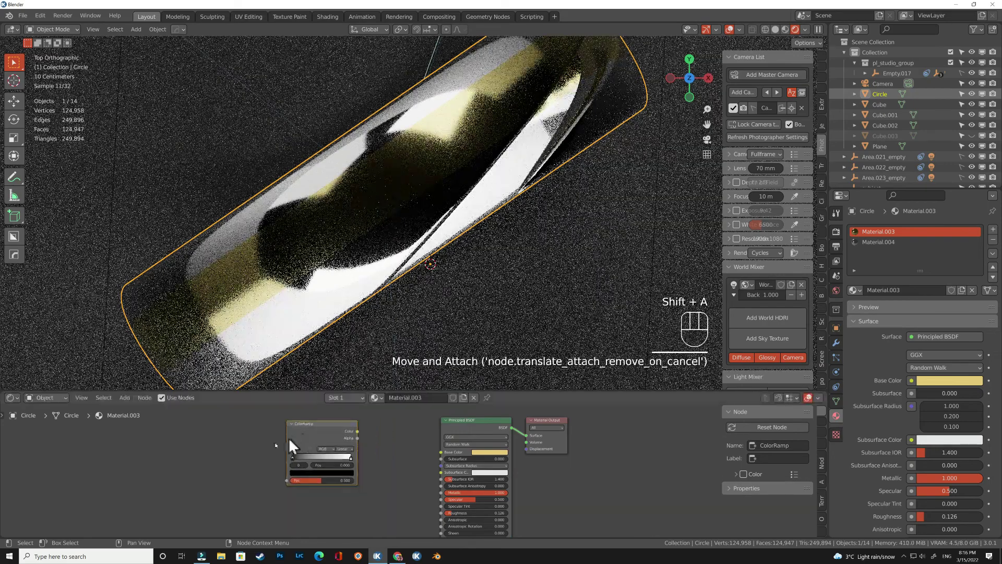
pyautogui.hotkey('shift', 'a')
pyautogui.click(172, 421)
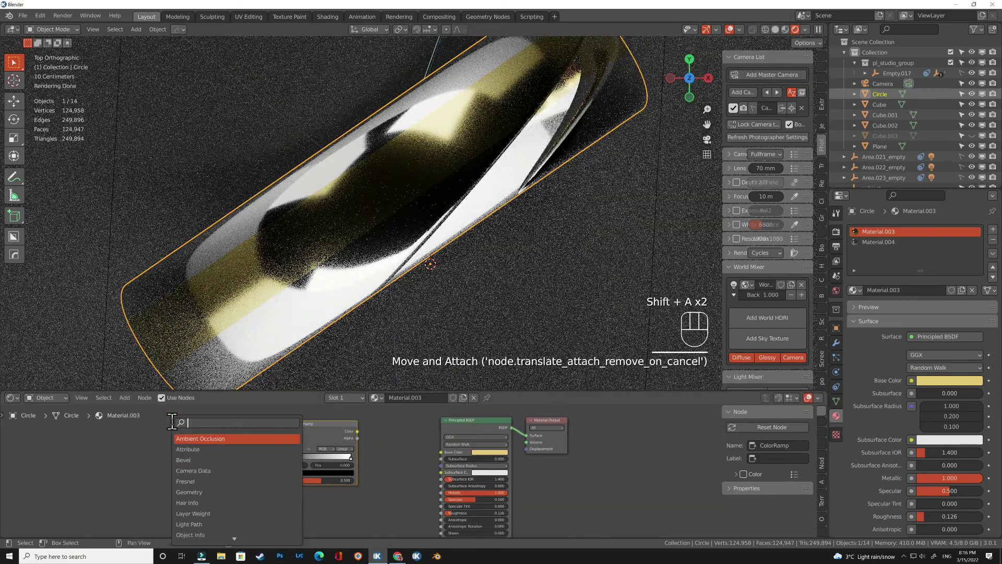
pyautogui.write('white')
pyautogui.press('Return')
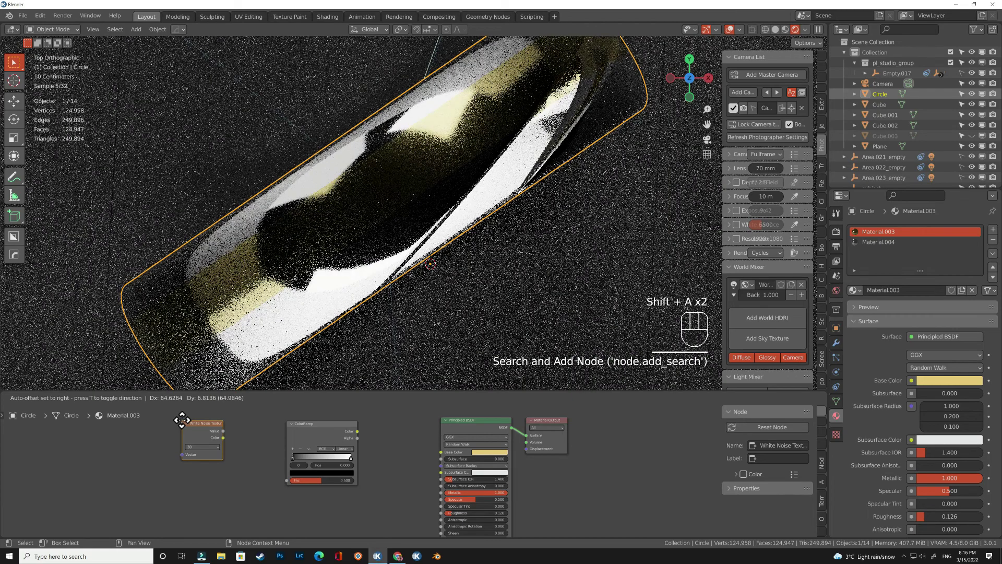
pyautogui.click(181, 421)
# - Add a Noise Texture node ahead of the ColorRamp and link its Fac output to the ColorRamp's Fac input
pyautogui.hotkey('shift', 'a')
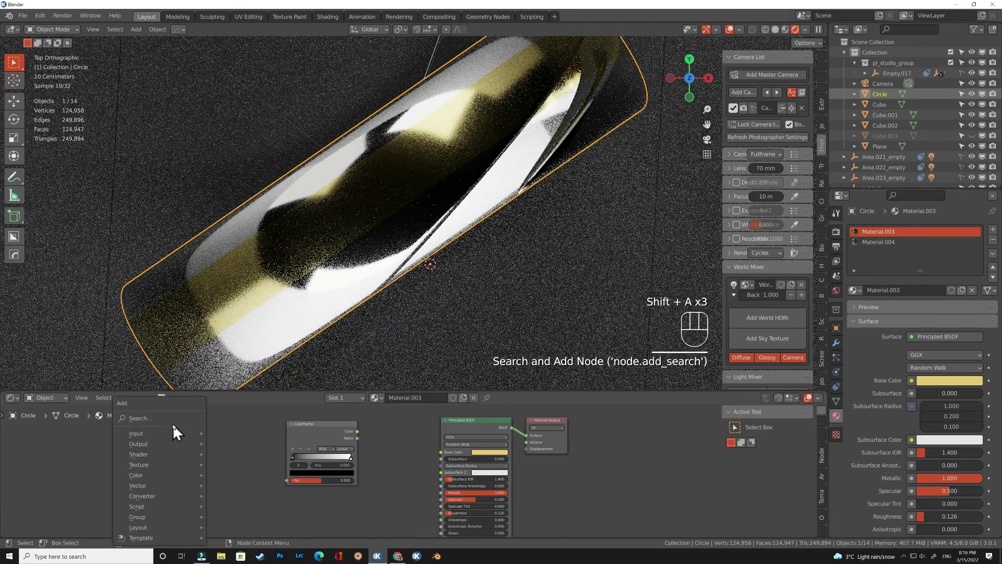
pyautogui.click(171, 420)
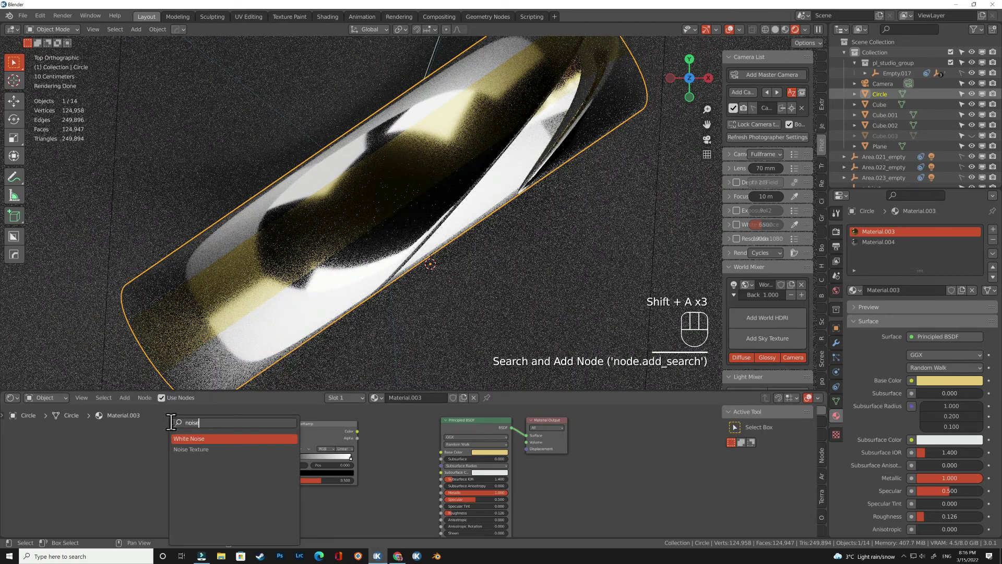
pyautogui.write('noise')
pyautogui.press('Return')
pyautogui.click(244, 445)
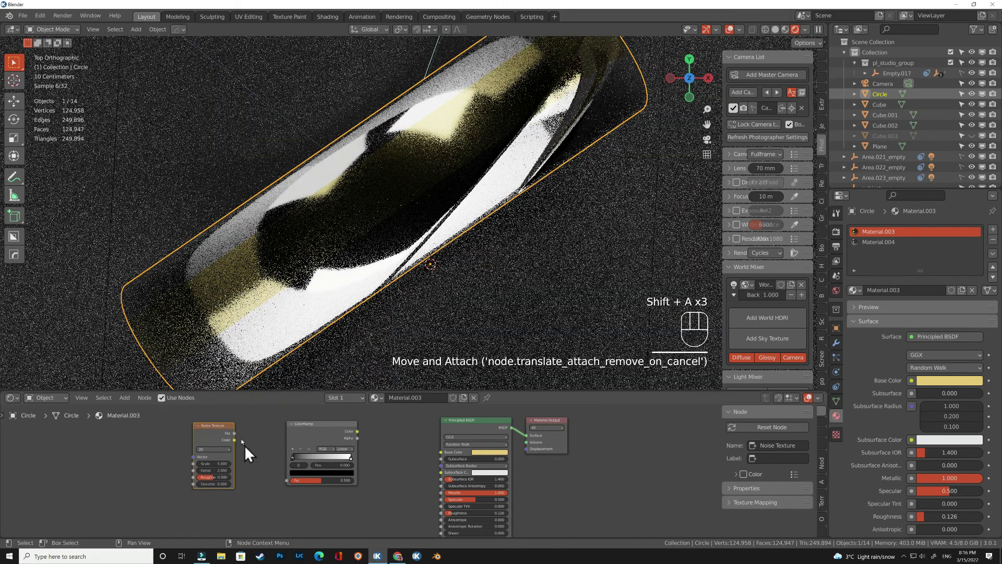
pyautogui.moveTo(234, 434); pyautogui.dragTo(288, 480)
# - Add a Bump node between the ColorRamp and the Principled BSDF, placed just below the ColorRamp
pyautogui.hotkey('shift', 'a')
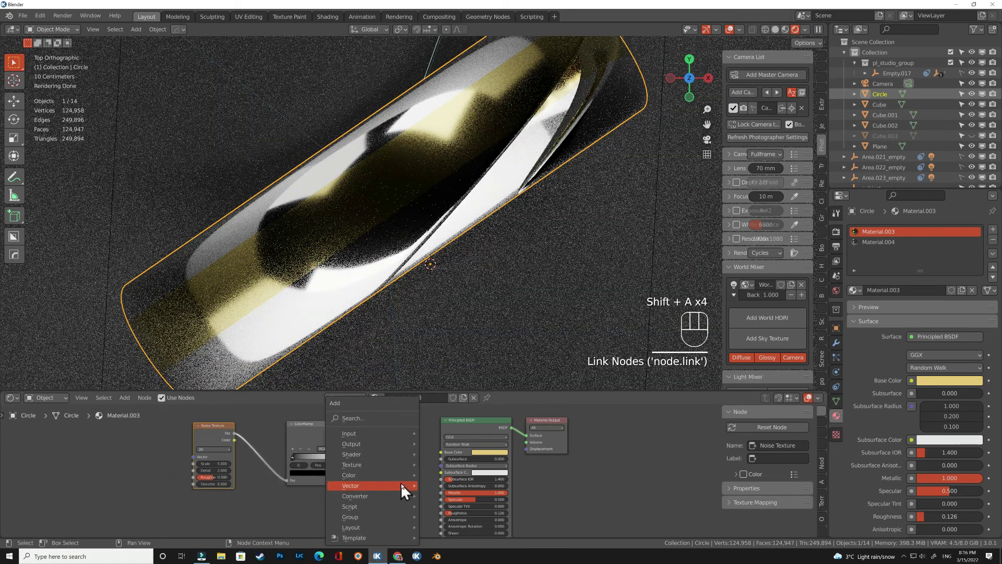
pyautogui.click(358, 419)
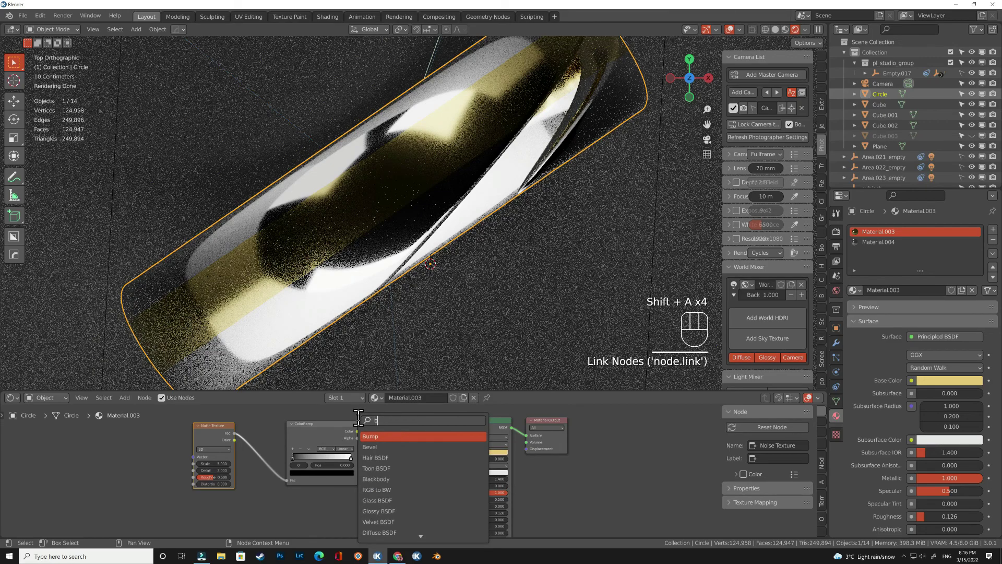
pyautogui.write('bump')
pyautogui.press('Return')
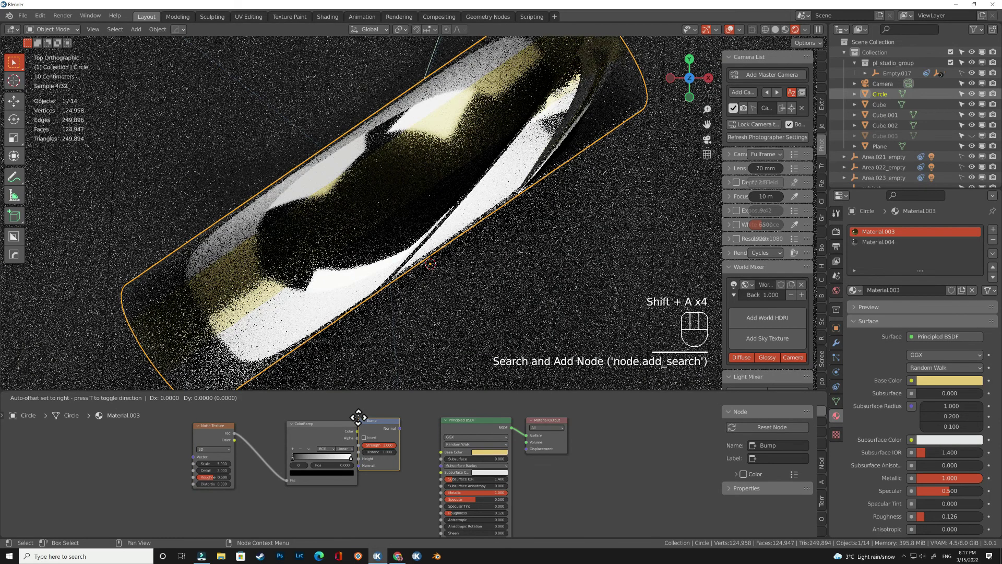
pyautogui.click(372, 478)
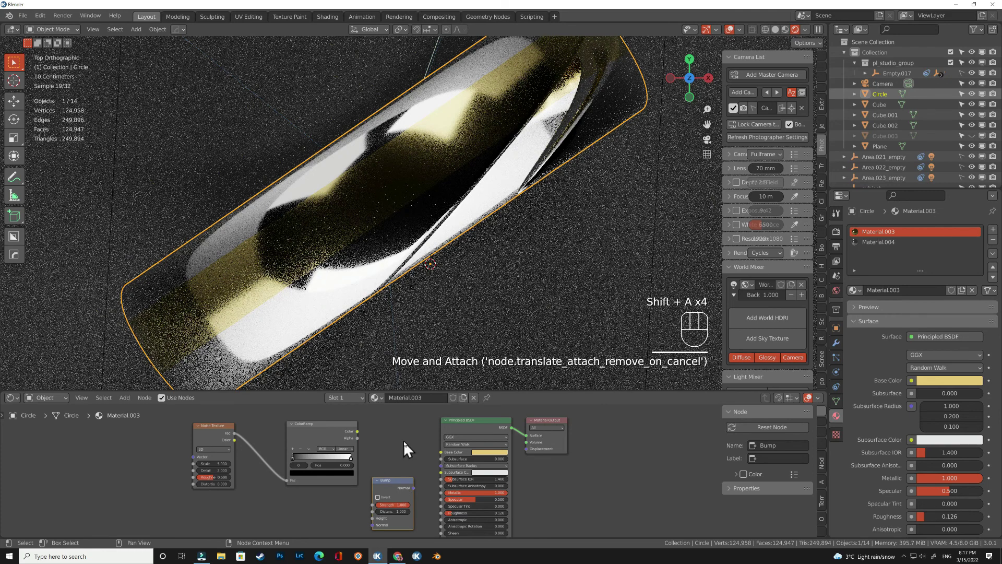
# - Link the ColorRamp's Color to the Bump's Height with Strength about 0.22, and the Bump's Normal to the Principled BSDF's Normal
pyautogui.moveTo(403, 441)
pyautogui.mouseDown(button='middle')
pyautogui.moveTo(400, 431)
pyautogui.moveTo(399, 458)
pyautogui.moveTo(392, 432)
pyautogui.moveTo(412, 446)
pyautogui.mouseUp(button='middle')
pyautogui.moveTo(368, 407); pyautogui.dragTo(394, 481)
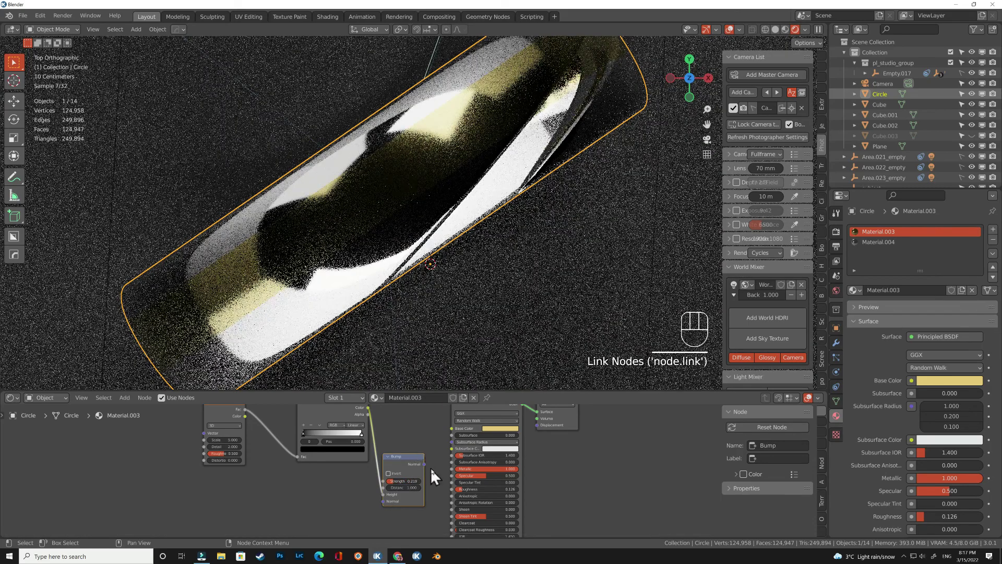
pyautogui.moveTo(431, 467); pyautogui.dragTo(410, 411, button='middle')
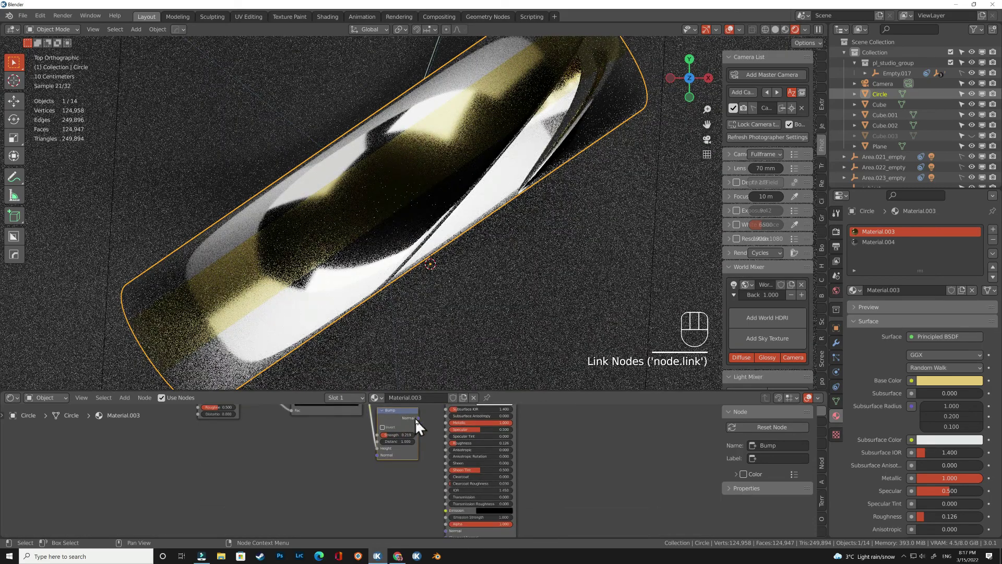
pyautogui.moveTo(417, 418); pyautogui.dragTo(445, 451)
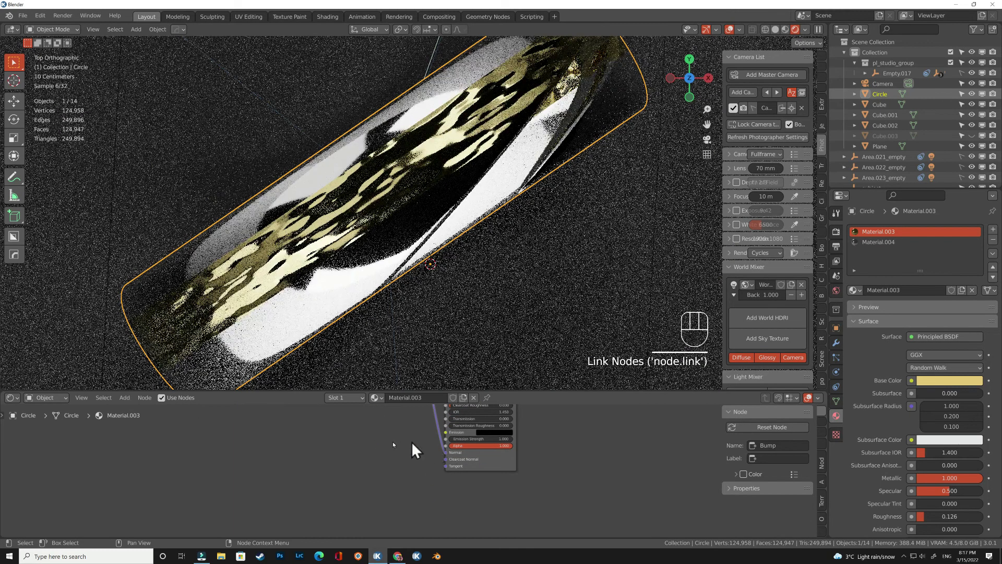
# - Set the Noise Texture's Detail to 15 and its Scale above 100, and move the ColorRamp's black and white stops inward
pyautogui.moveTo(383, 418); pyautogui.dragTo(376, 528, button='middle')
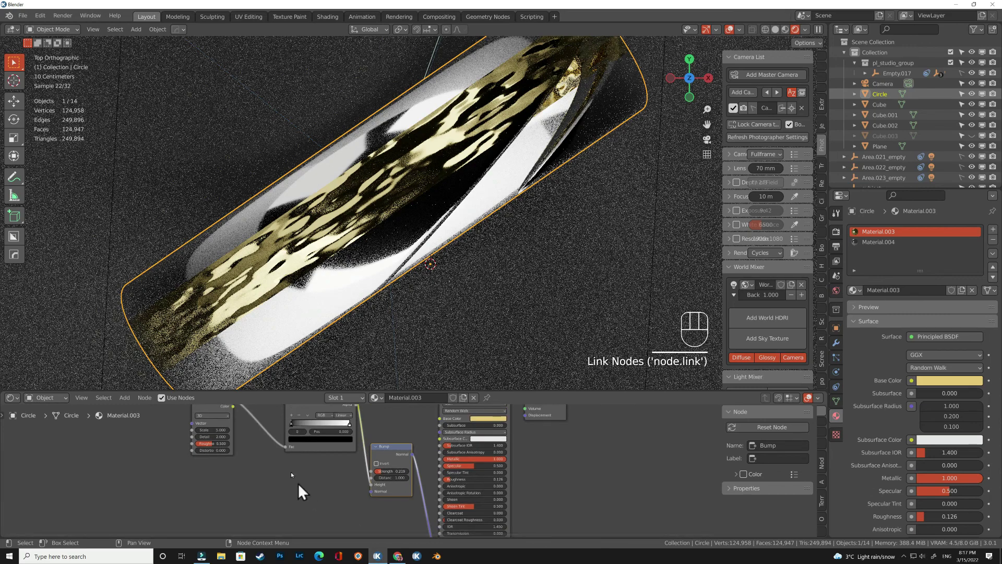
pyautogui.moveTo(300, 487); pyautogui.dragTo(289, 513, button='middle')
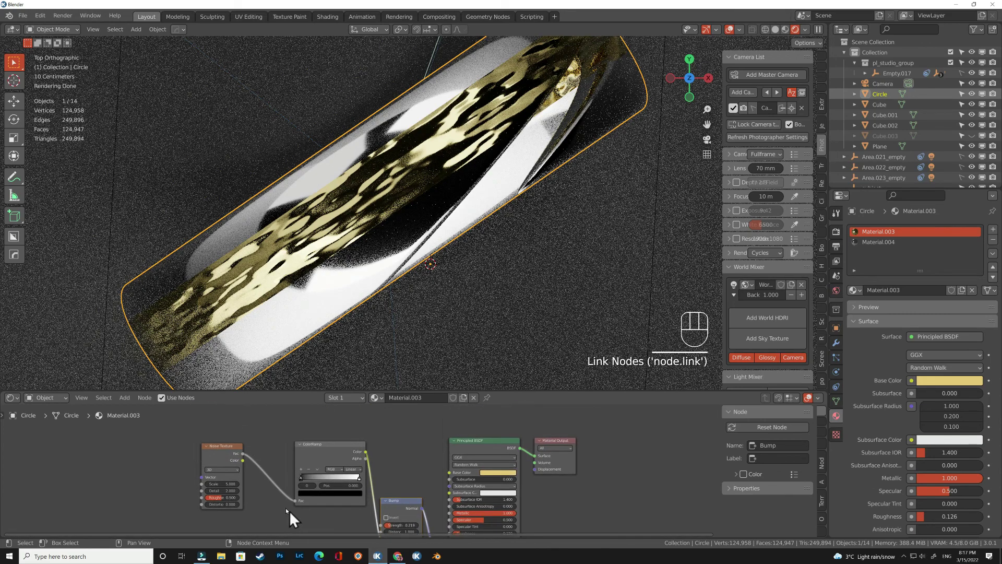
pyautogui.click(226, 484)
pyautogui.click(226, 489)
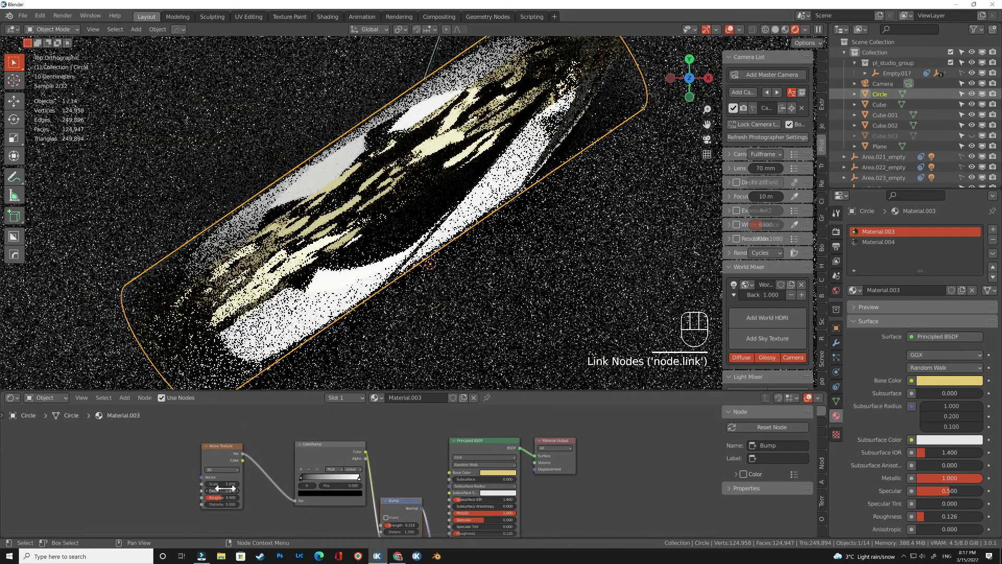
pyautogui.click(226, 490)
pyautogui.write('15')
pyautogui.press('Return')
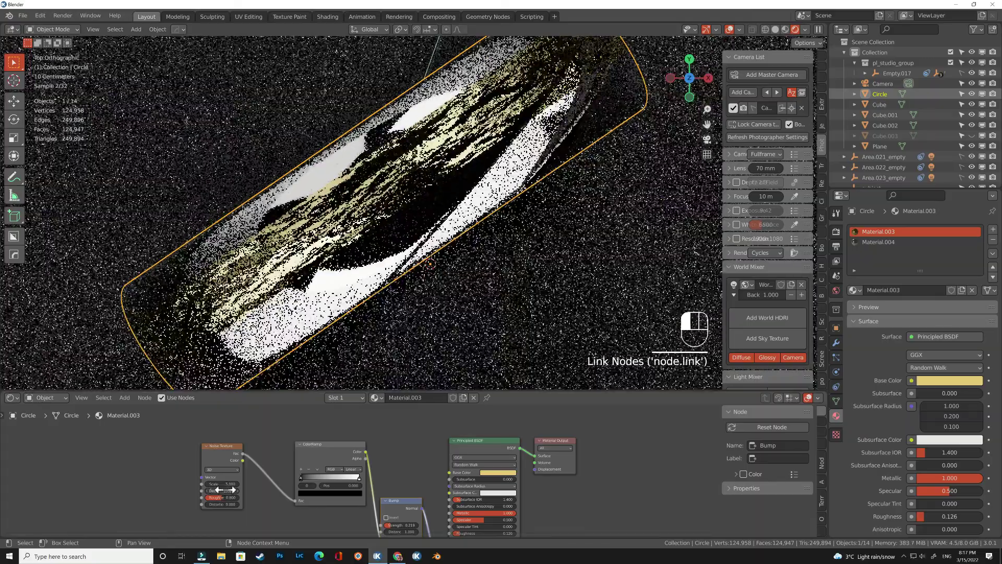
pyautogui.moveTo(225, 484); pyautogui.dragTo(736, 484)
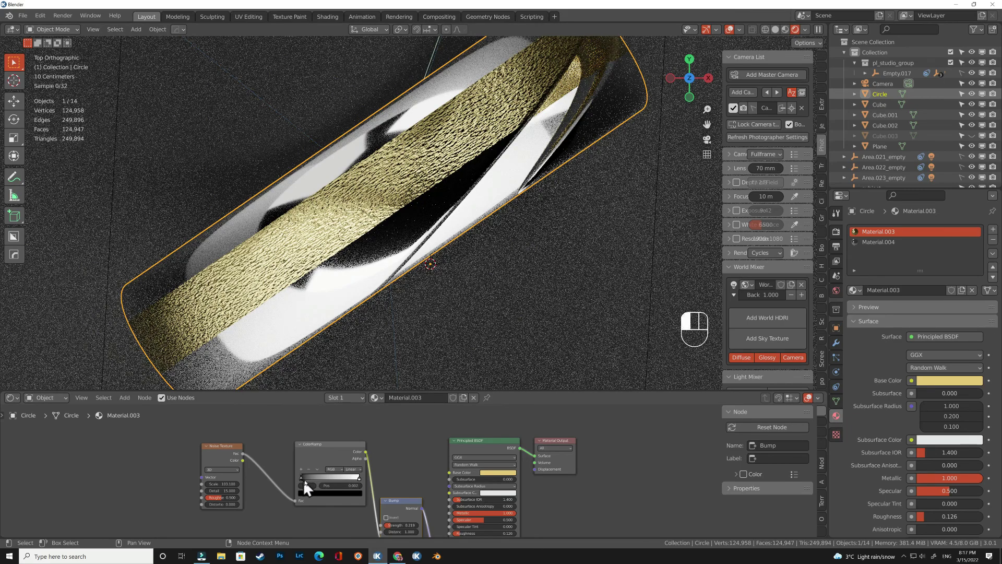
pyautogui.moveTo(302, 478); pyautogui.dragTo(349, 479)
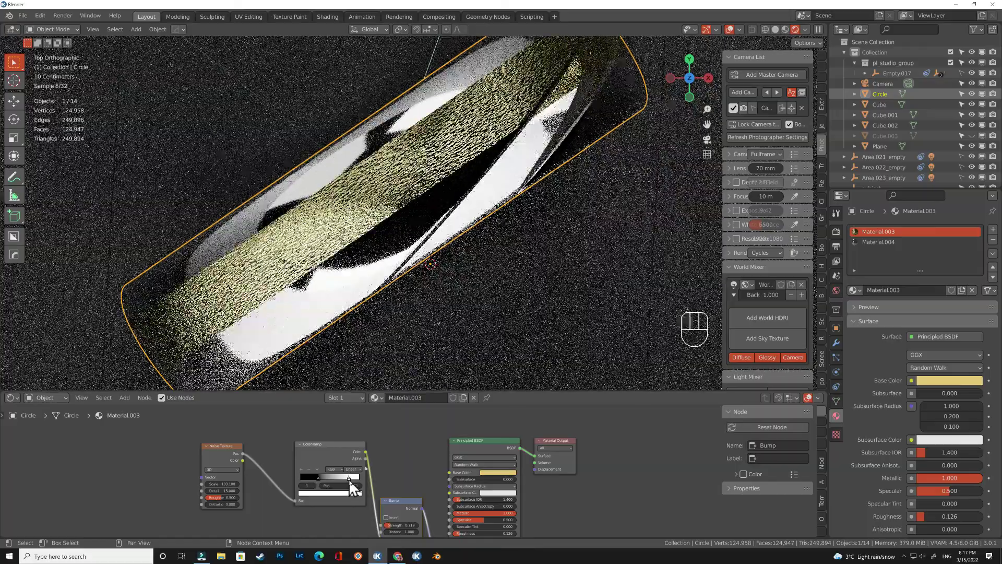
# - Unhide Cube.003 and show the ring through the camera with viewport overlays turned off
pyautogui.click(972, 136)
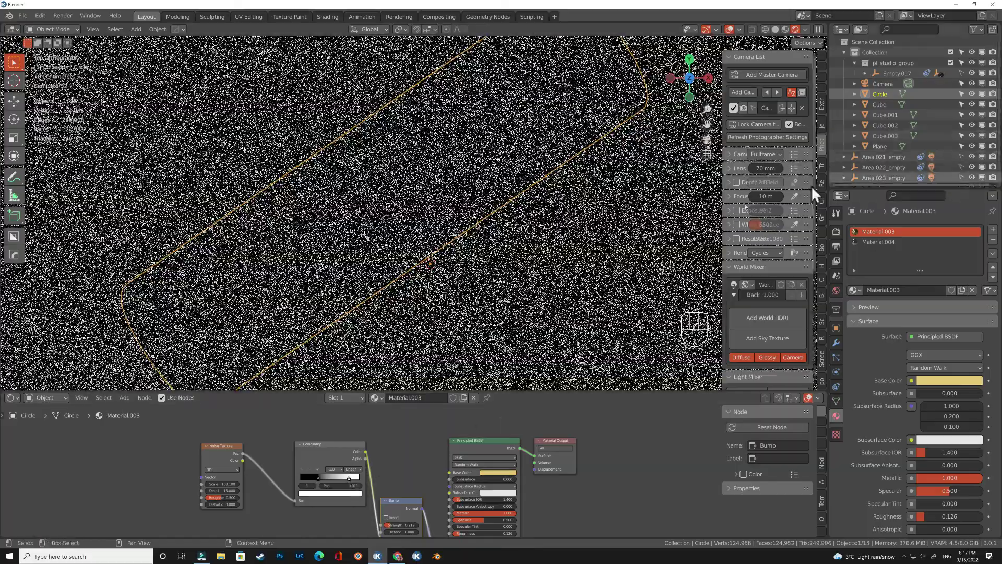
pyautogui.press('KP_0')
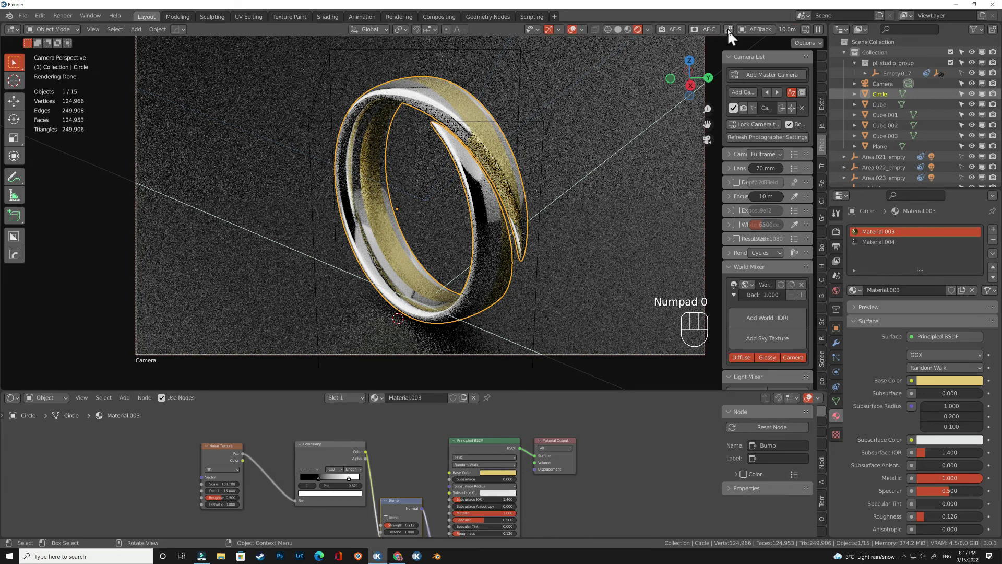
pyautogui.click(572, 30)
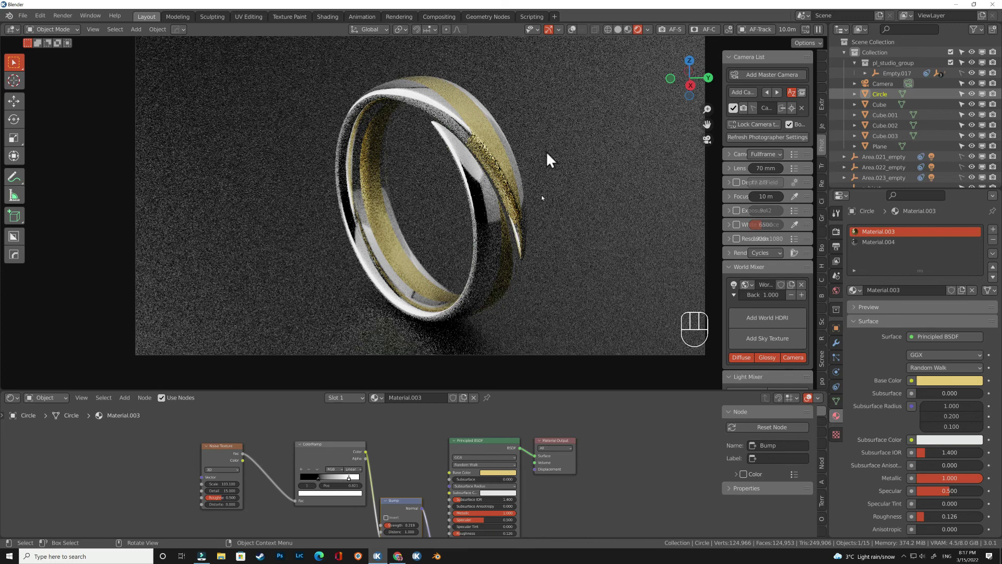
# - Shift Material.003's Base Color to a slightly warmer, more orange gold
pyautogui.click(494, 472)
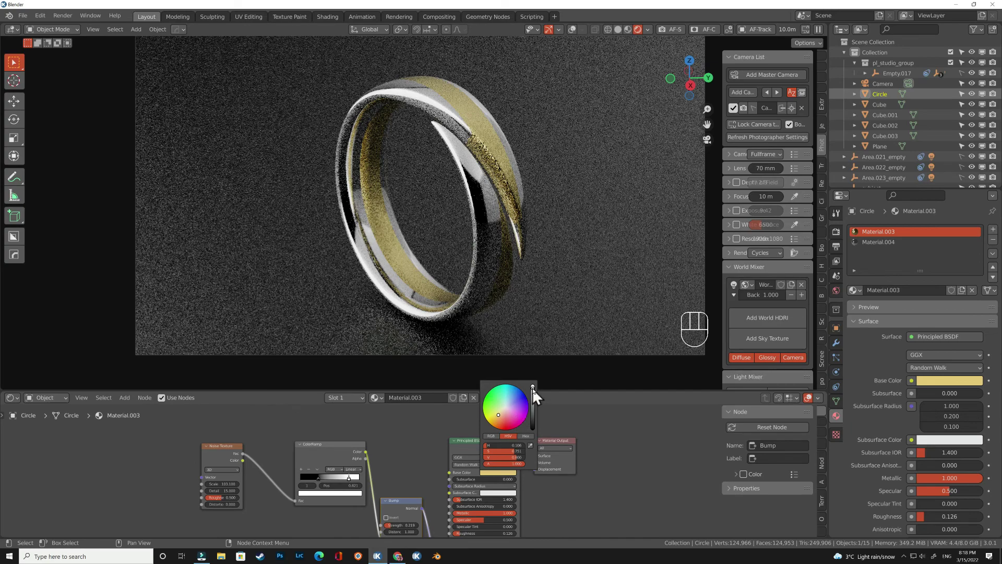
pyautogui.moveTo(532, 389); pyautogui.dragTo(532, 392)
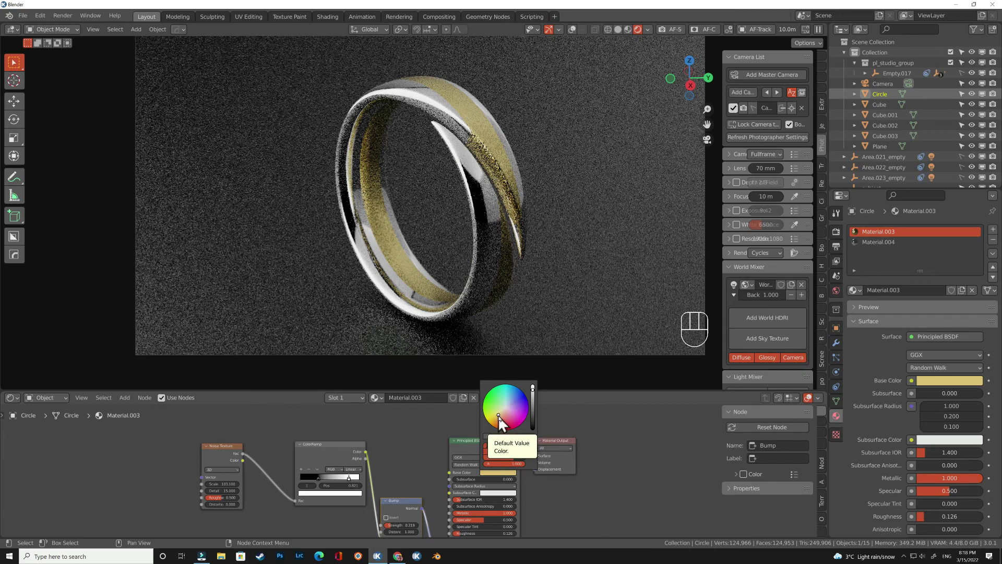
pyautogui.moveTo(499, 416); pyautogui.dragTo(499, 417)
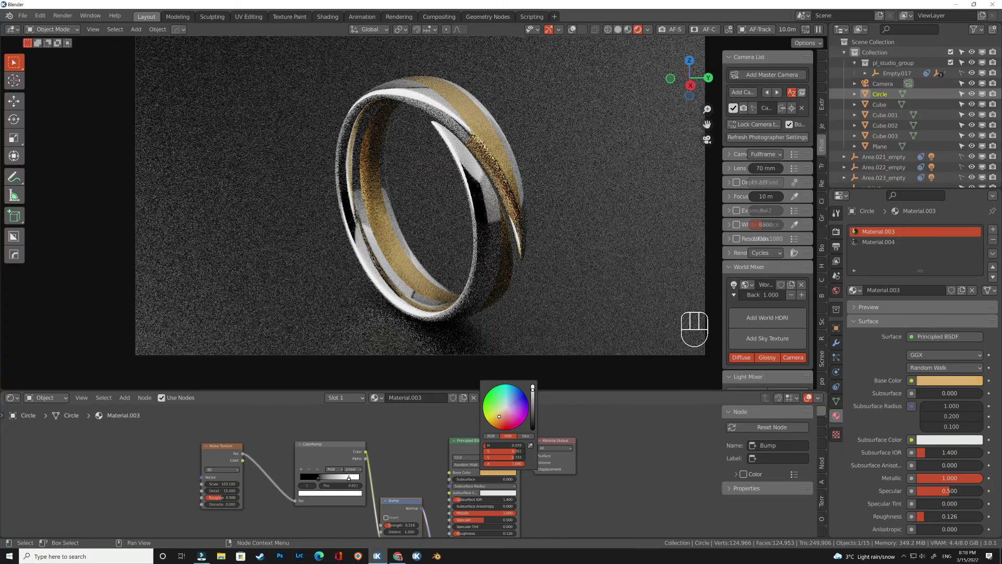
pyautogui.moveTo(499, 416); pyautogui.dragTo(499, 414)
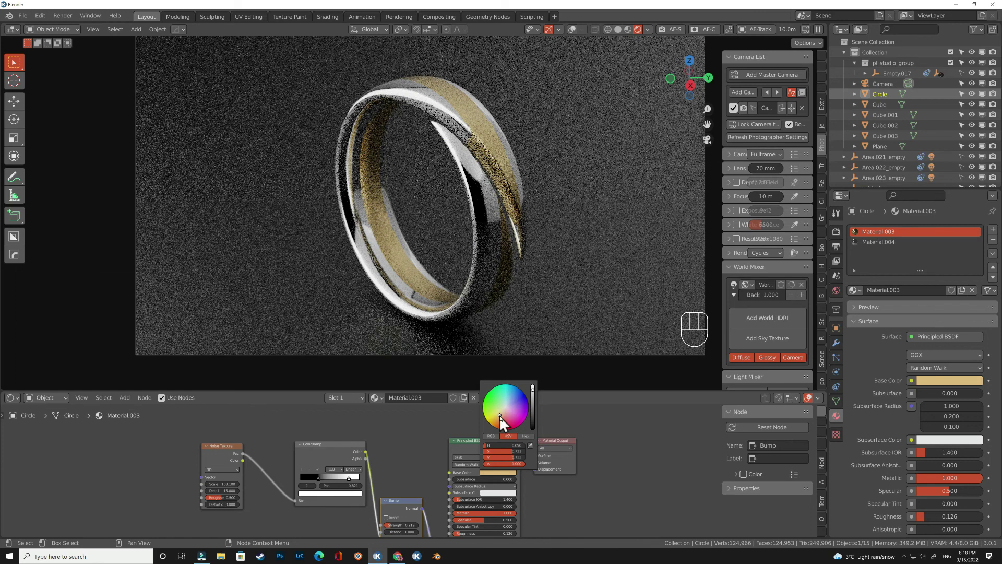
# - Bring up the scene's render settings and collapse the Sampling section
pyautogui.click(836, 231)
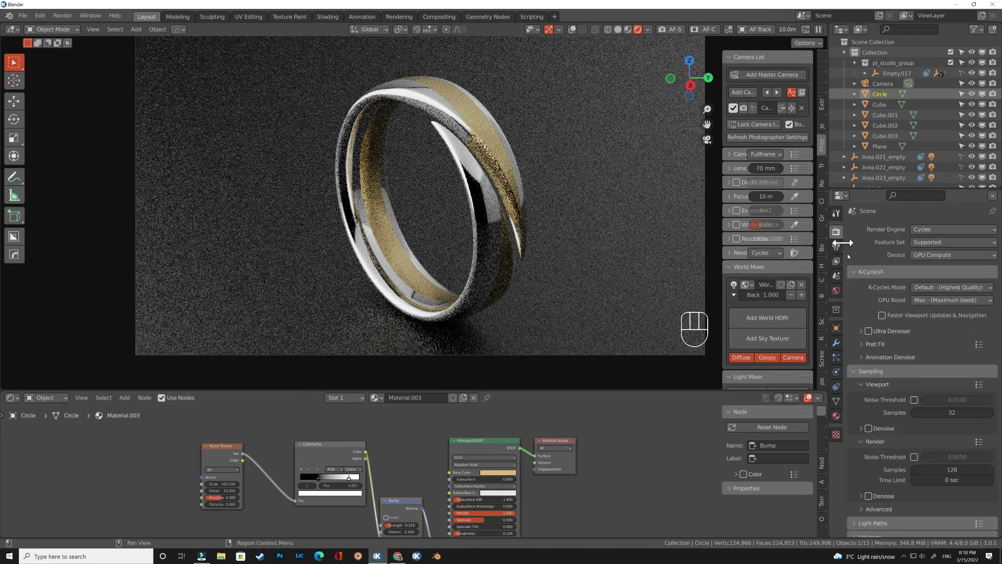
pyautogui.click(856, 371)
pyautogui.click(979, 386)
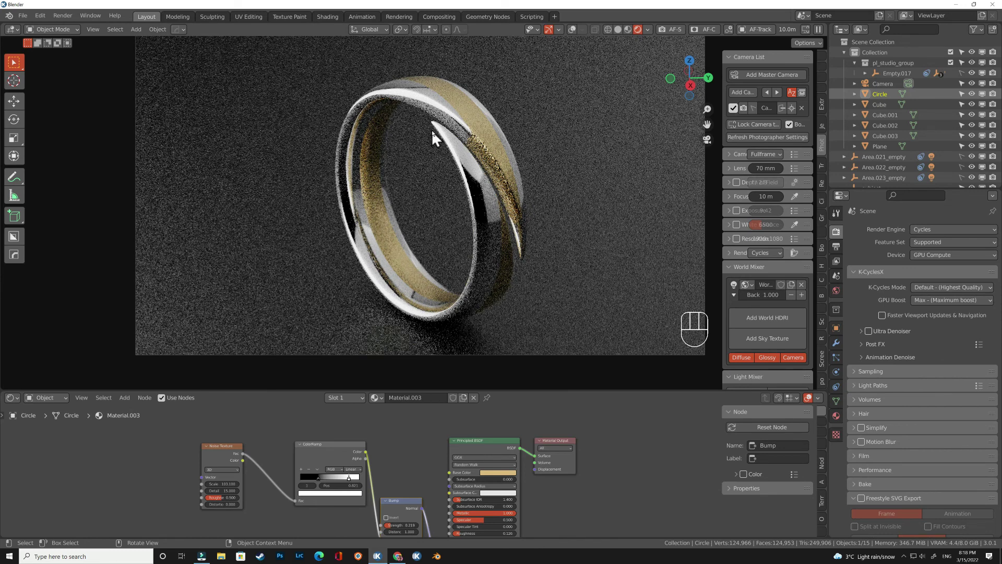
# - Add a 1 m Diamond gem with the Flanders cut using JewelCraft
pyautogui.click(822, 125)
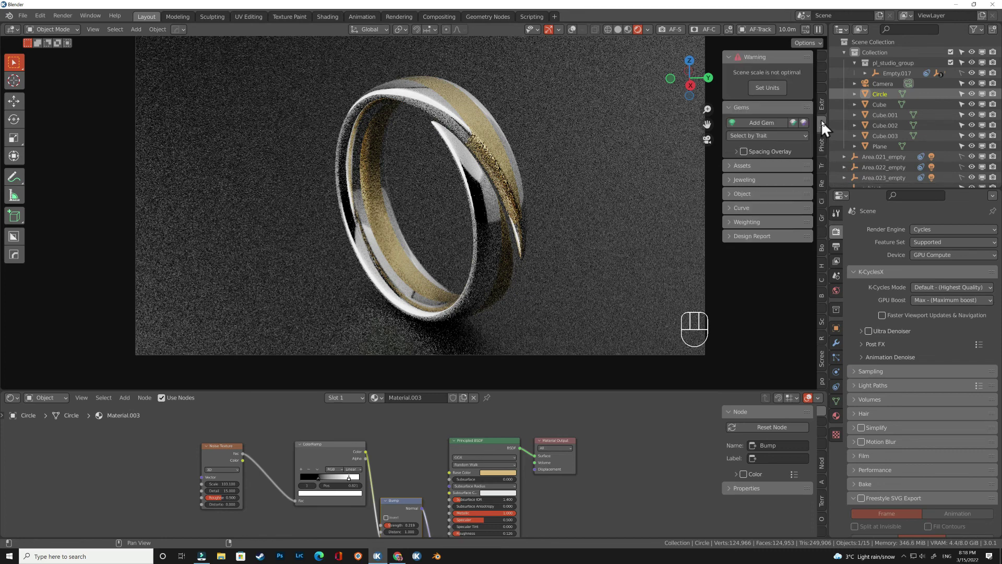
pyautogui.click(762, 123)
pyautogui.click(781, 205)
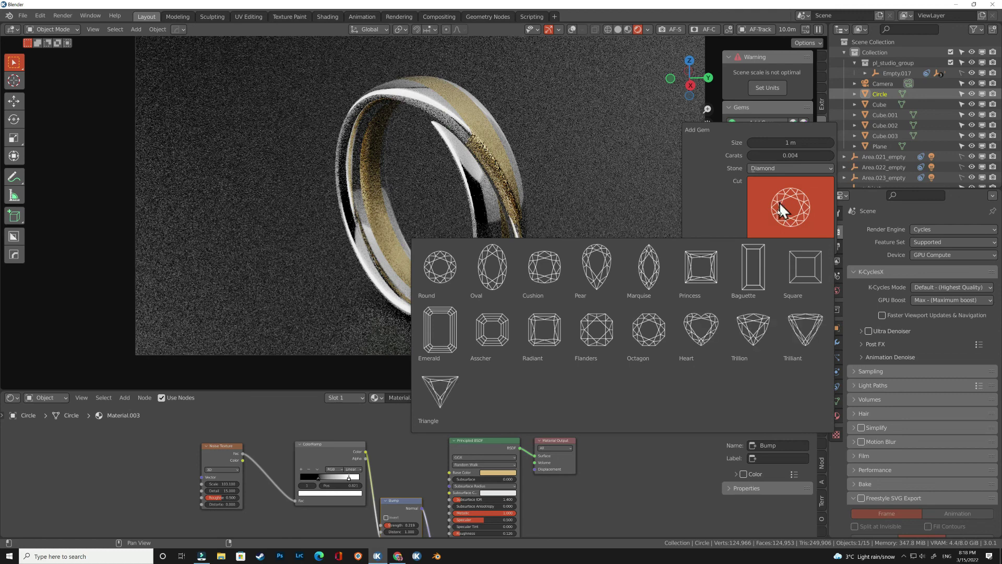
pyautogui.click(600, 333)
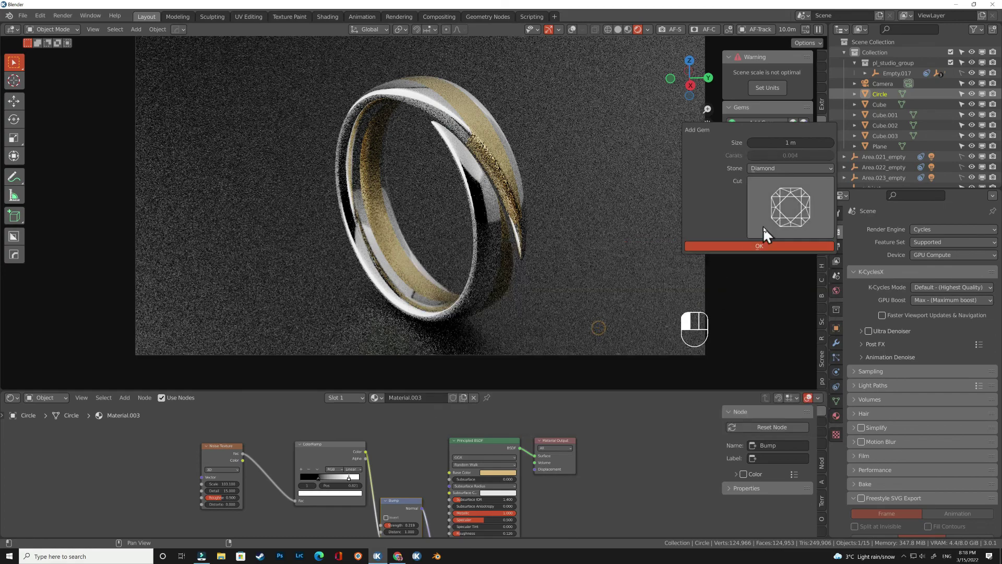
pyautogui.click(762, 247)
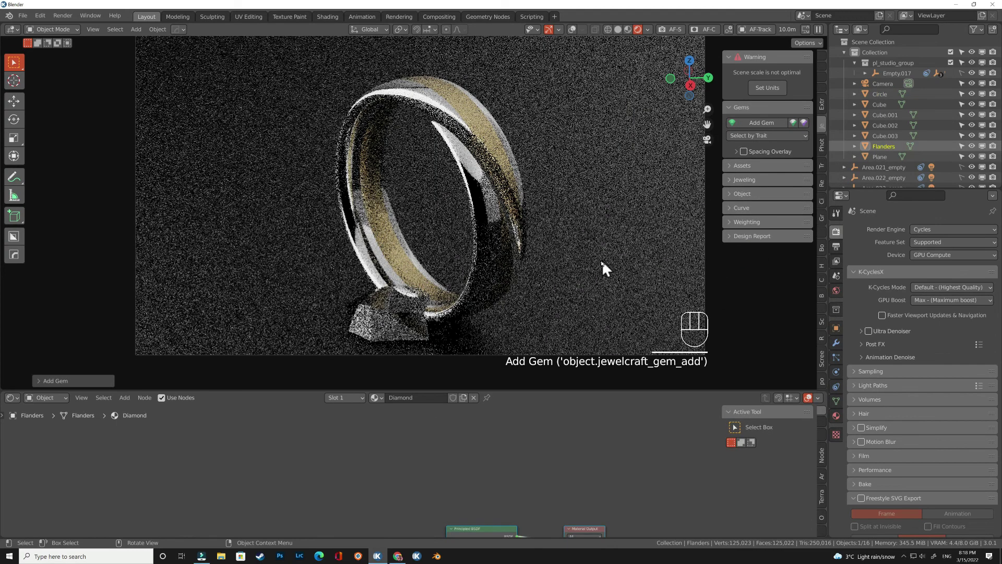
# - Move the Flanders gem straight up along the Z axis to the top of the ring
pyautogui.press('g')
pyautogui.press('z')
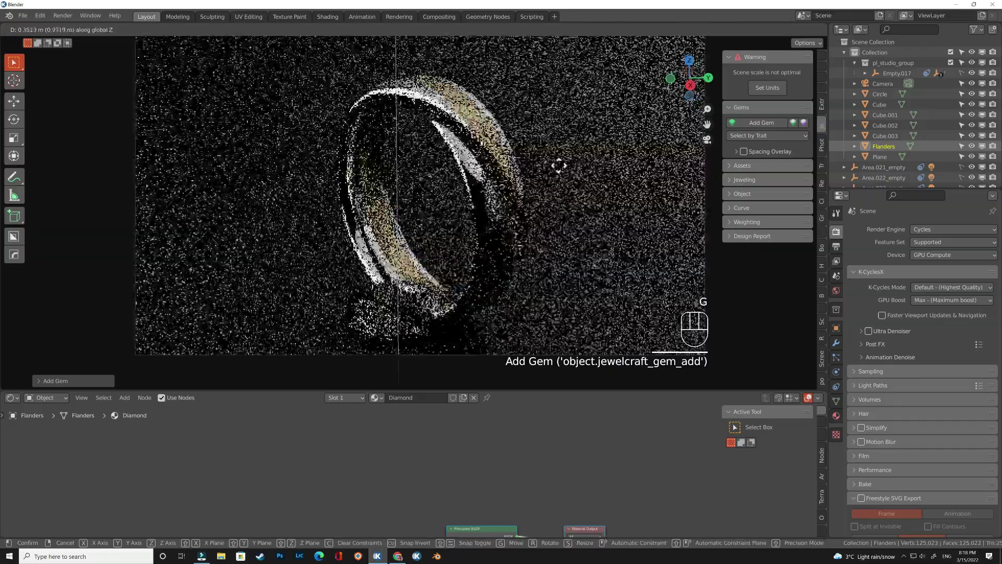
pyautogui.click(555, 70)
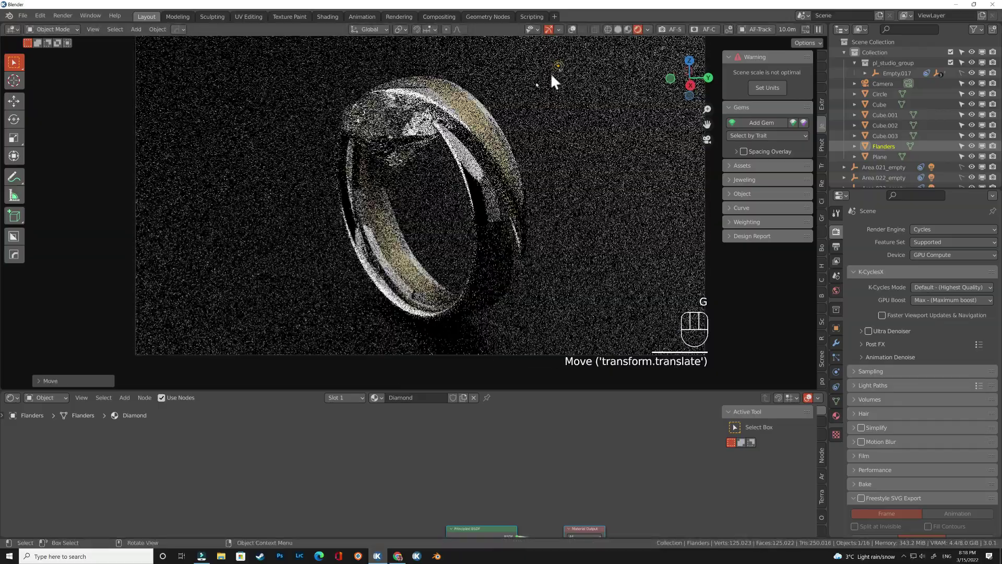
# - View the ring from the top in solid shading and hide Cube.003 in the viewport
pyautogui.press('KP_7')
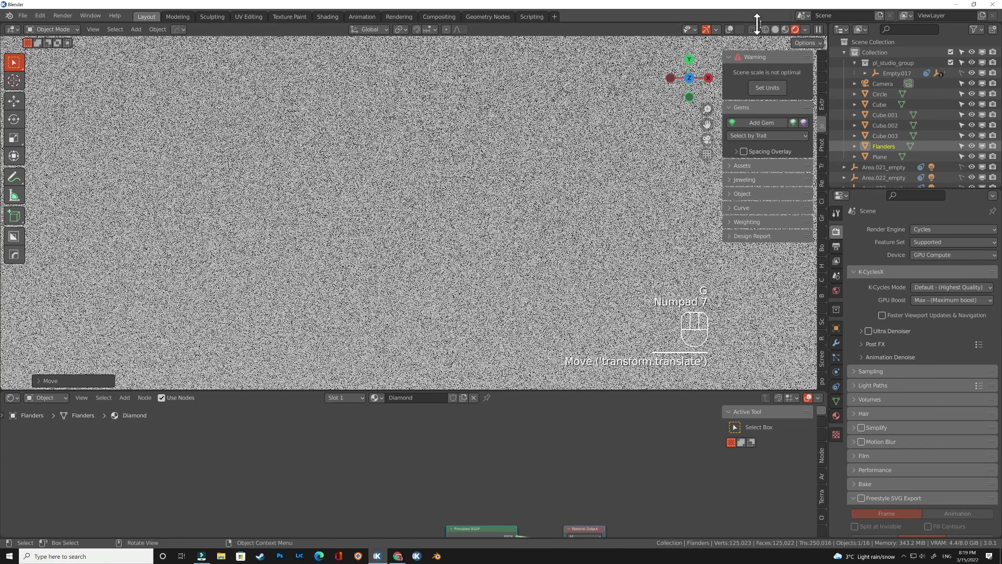
pyautogui.click(776, 29)
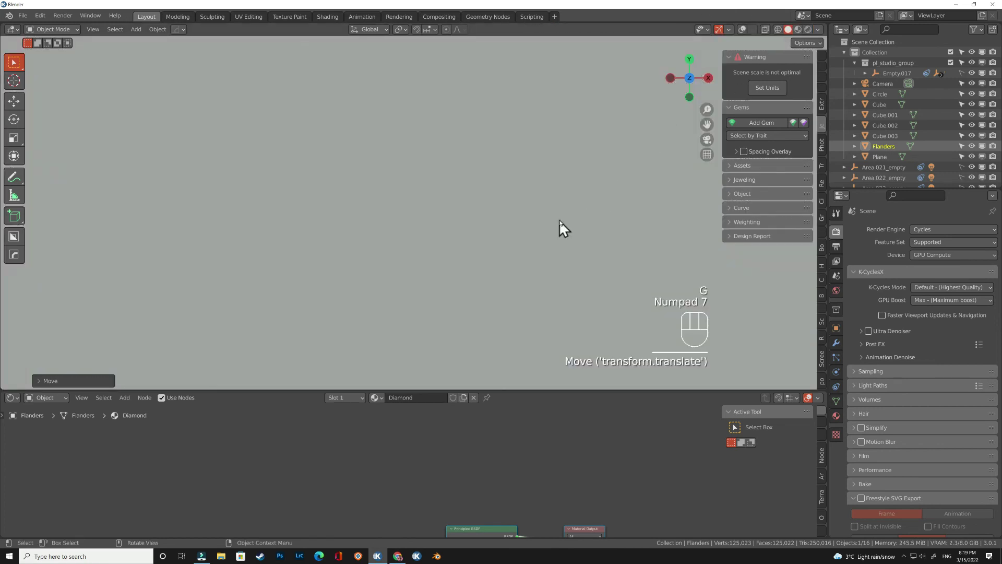
pyautogui.click(872, 136)
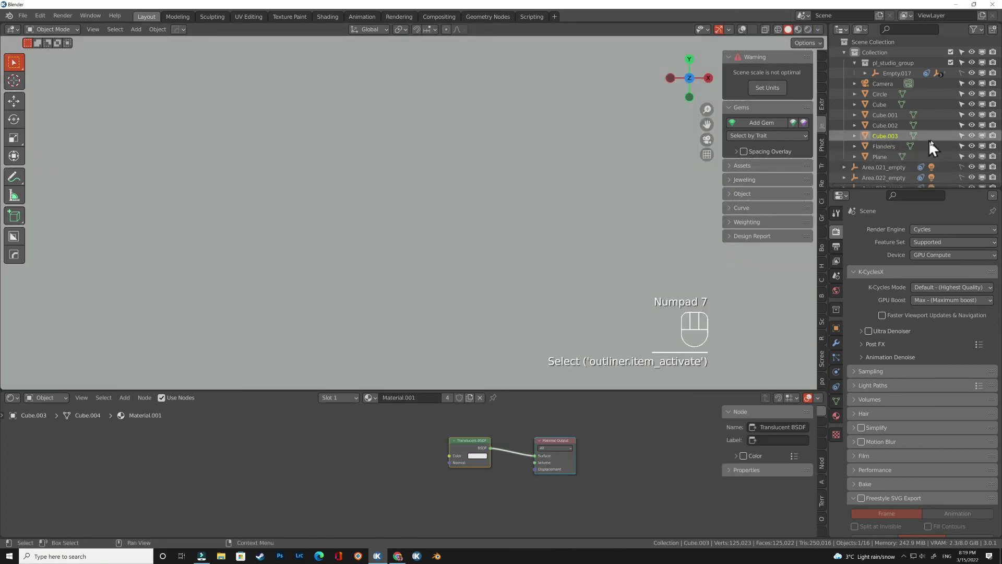
pyautogui.click(971, 135)
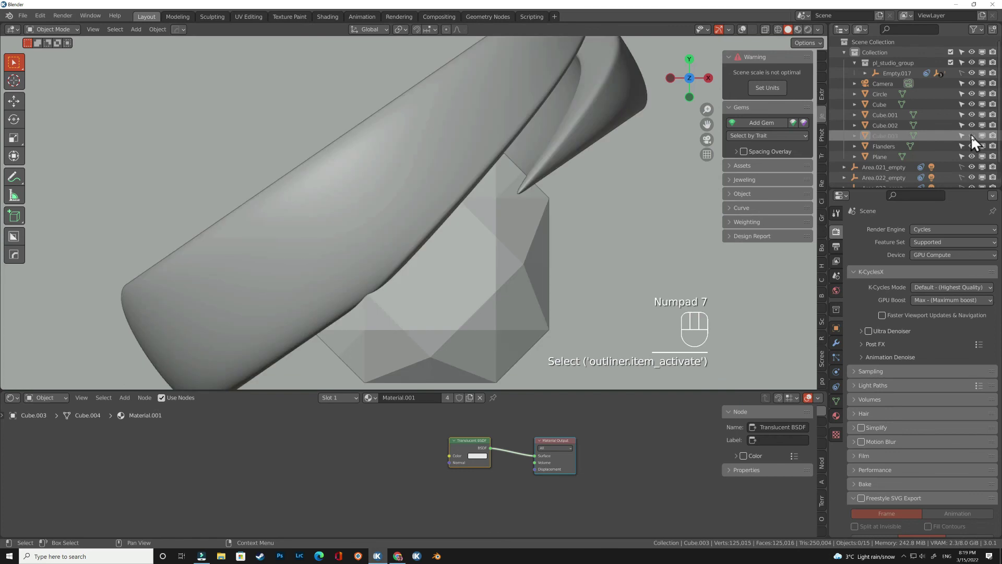
# - Scale the Flanders gem down uniformly to about 40% of its size
pyautogui.click(481, 277)
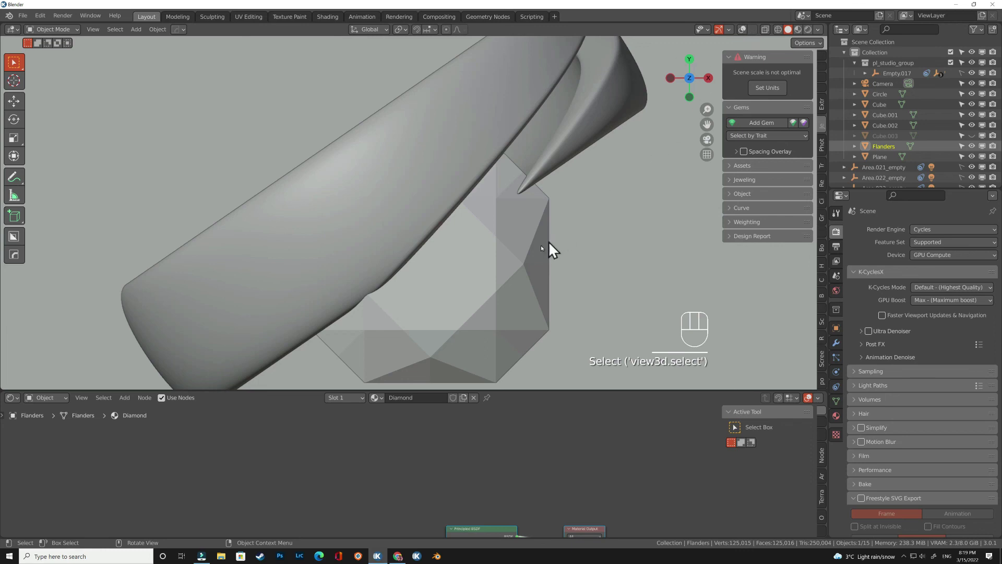
pyautogui.keyDown('alt'); pyautogui.click(509, 256); pyautogui.keyUp('alt')
pyautogui.click(509, 257)
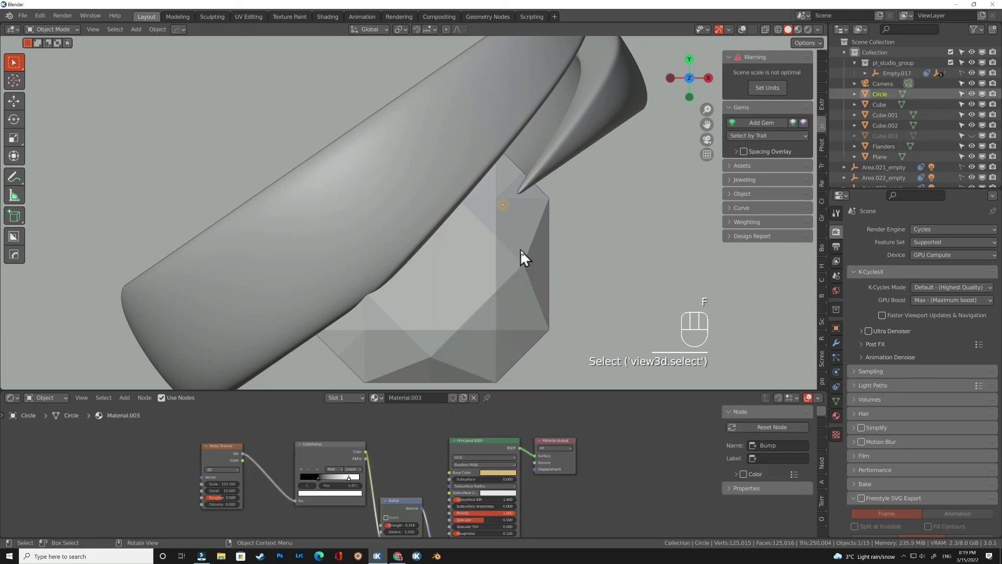
pyautogui.press('s')
pyautogui.rightClick(497, 272)
pyautogui.click(497, 273)
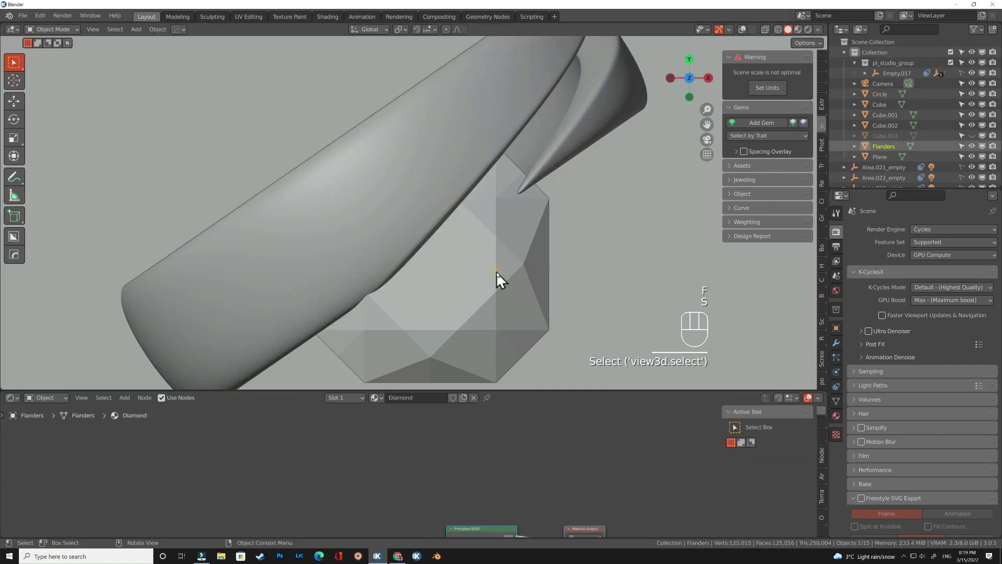
pyautogui.press('s')
pyautogui.click(456, 262)
# - Move the gem in top view from beside the ring to the middle of the wide band
pyautogui.press('g')
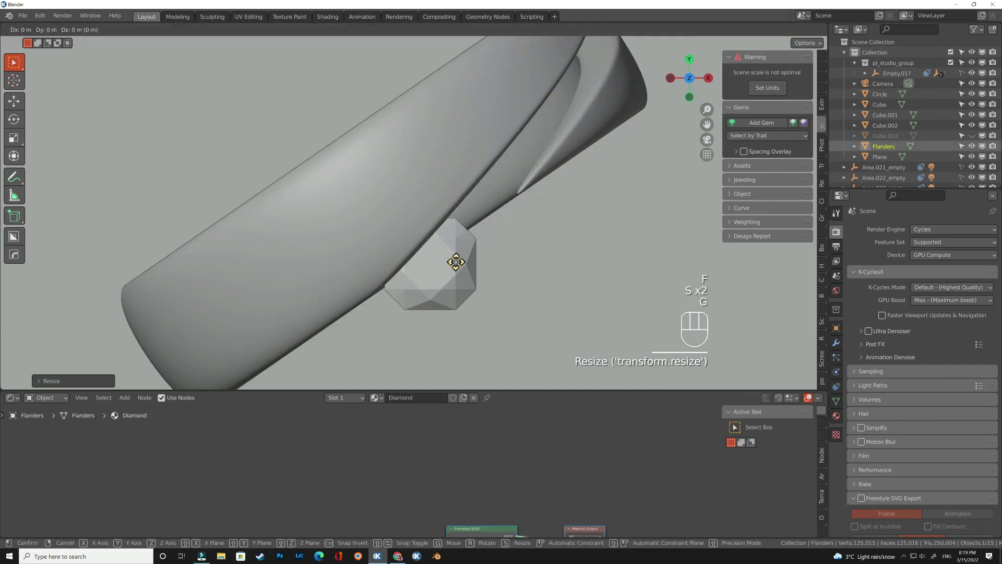
pyautogui.click(365, 246)
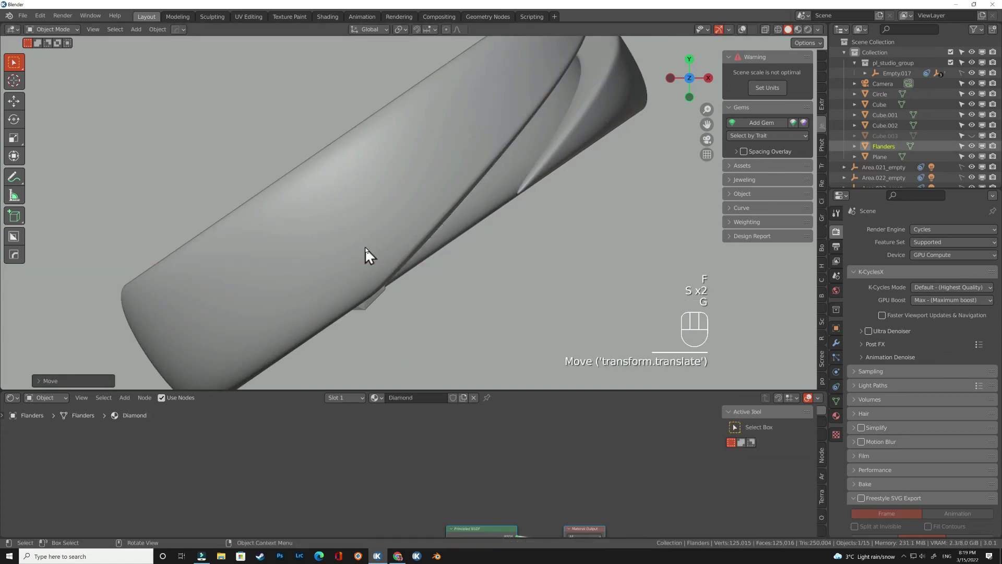
pyautogui.press('g')
pyautogui.click(404, 196)
pyautogui.scroll(-3, 510, 223)
# - Raise the gem about 0.3 m along the Z axis so it sits in the band's outer surface
pyautogui.moveTo(510, 223); pyautogui.dragTo(432, 217, button='middle')
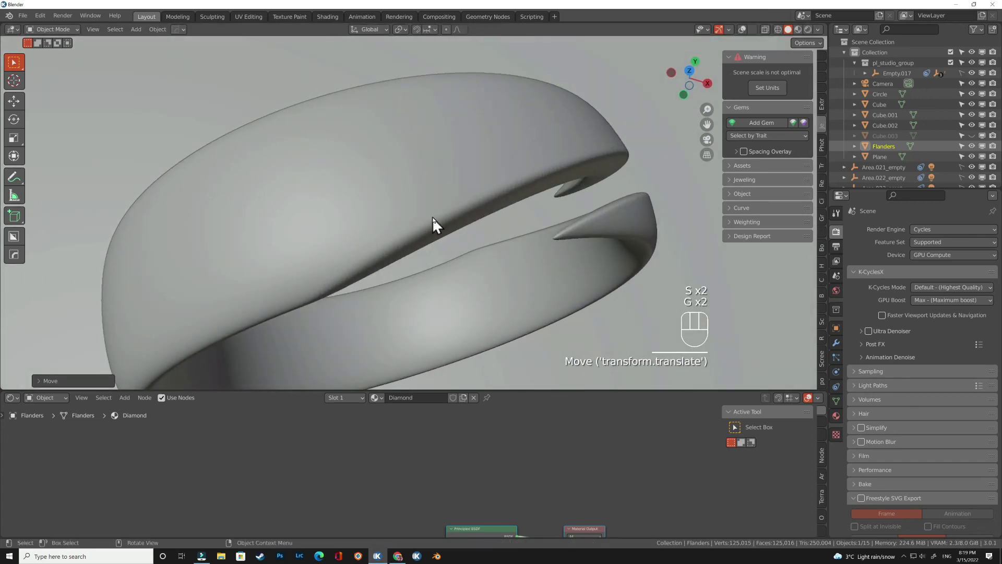
pyautogui.press('g')
pyautogui.press('z')
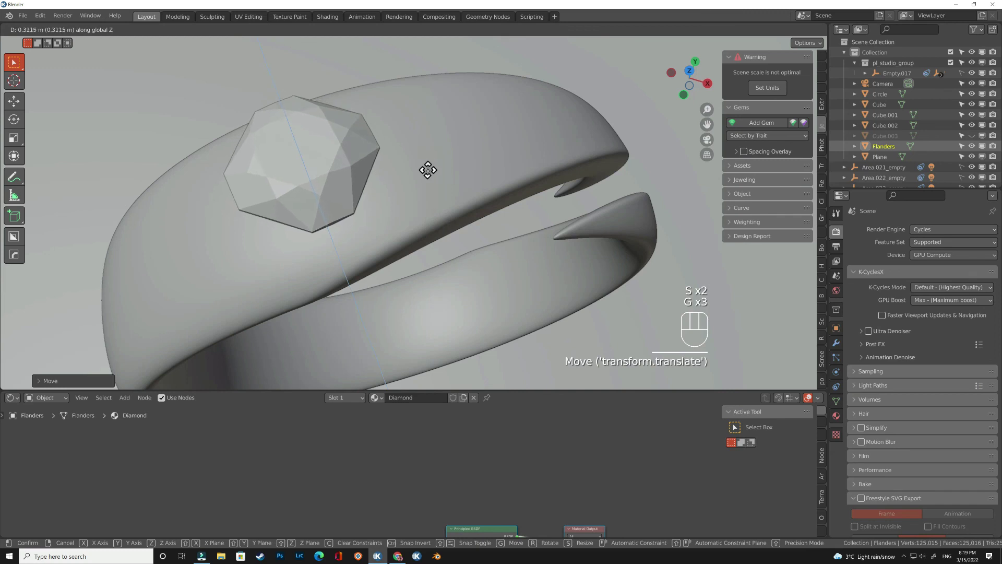
pyautogui.click(428, 176)
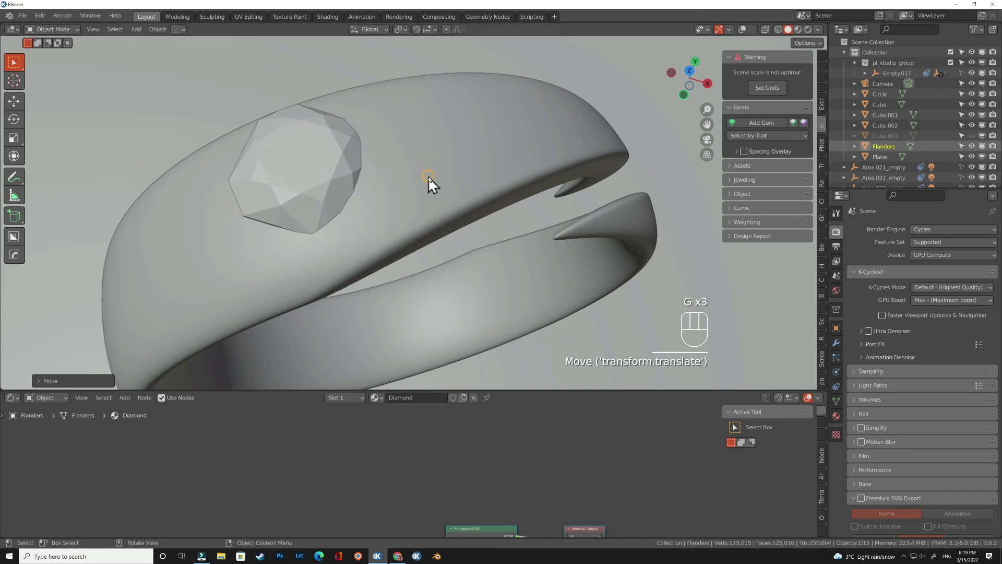
# - Shift the gem slightly along the X axis and about 0.04 m along Y to centre it on the band
pyautogui.press('g')
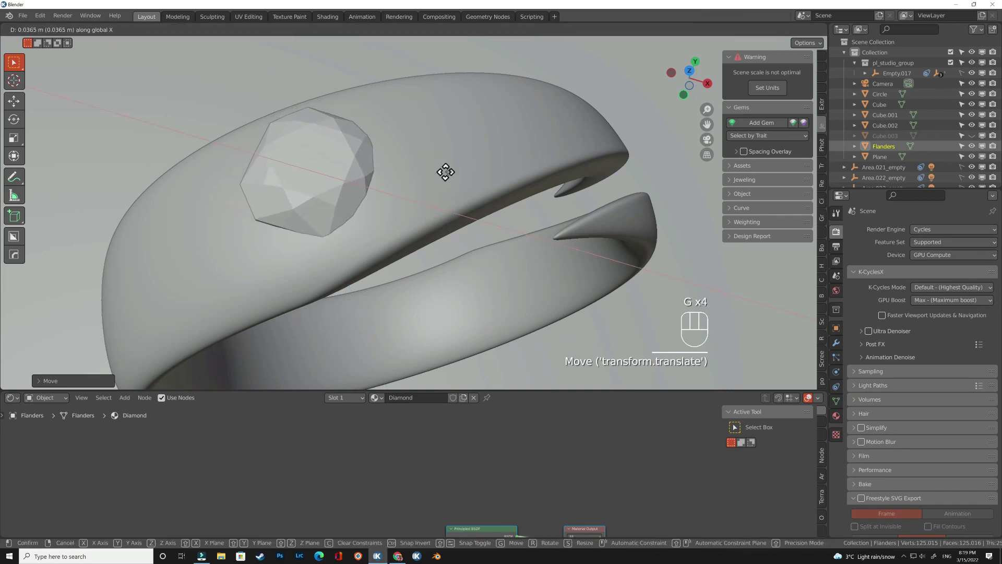
pyautogui.click(476, 171)
pyautogui.press('g')
pyautogui.press('y')
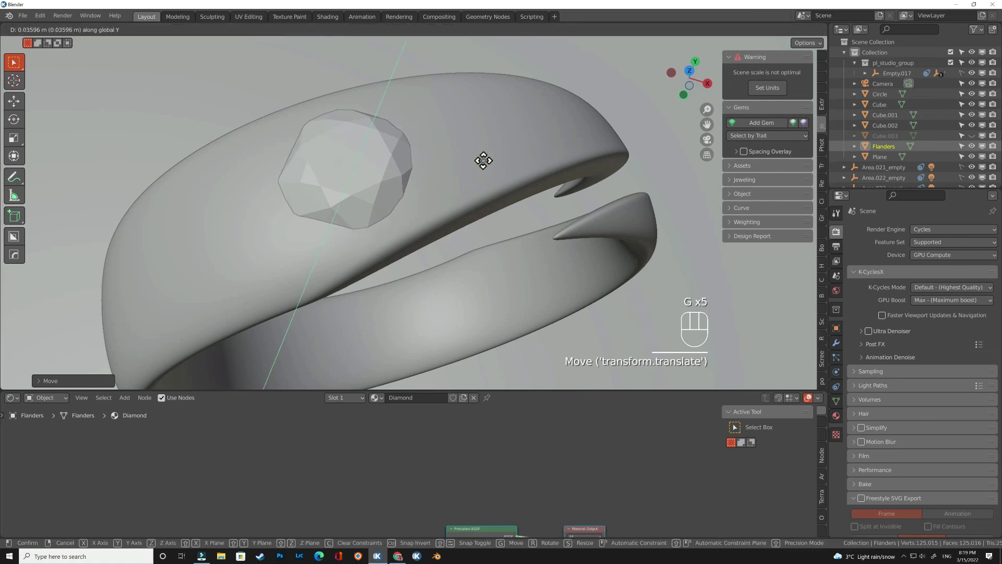
pyautogui.click(486, 159)
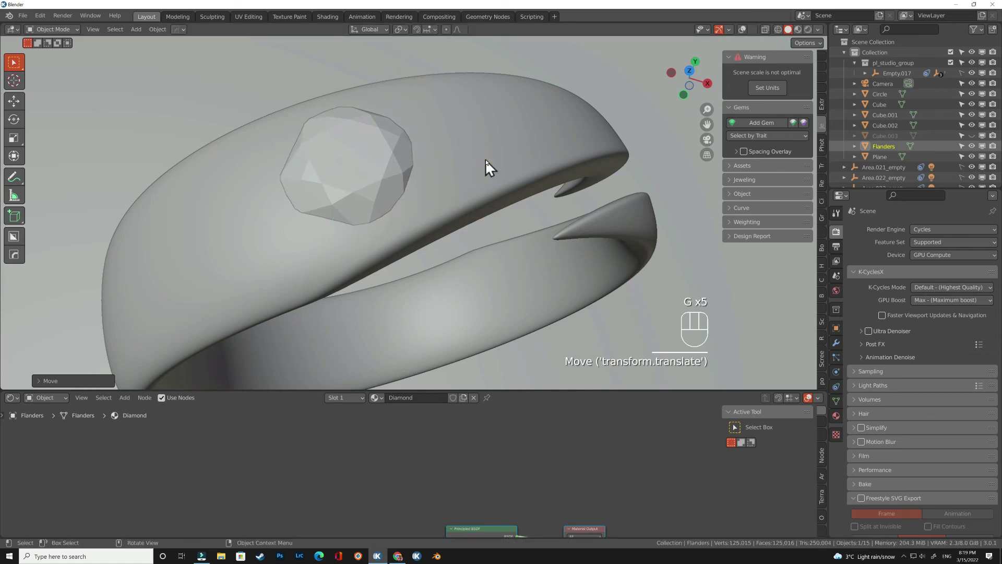
# - Switch to the front view and hide Cube.002, Cube.001 and Cube in the viewport
pyautogui.press('KP_1')
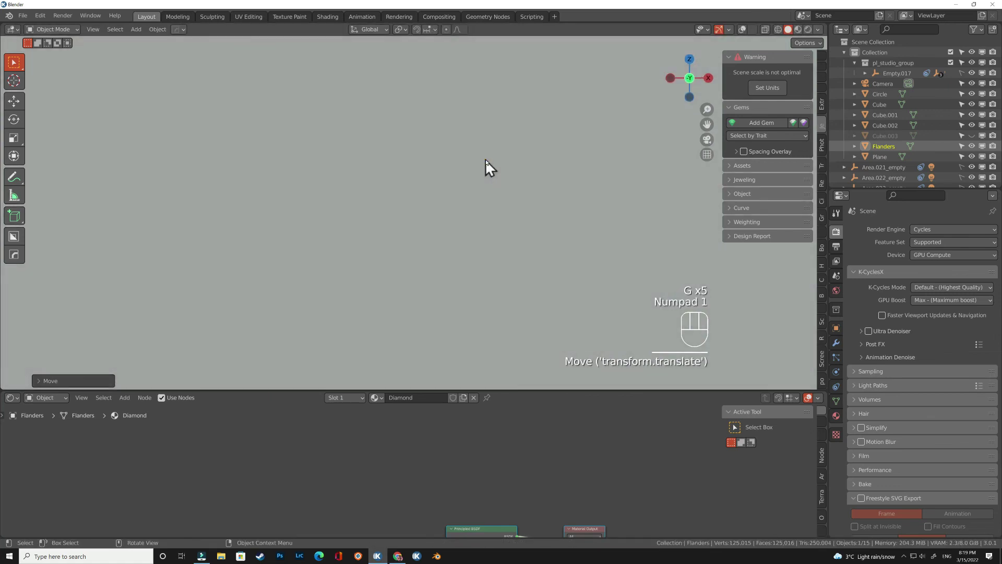
pyautogui.click(972, 125)
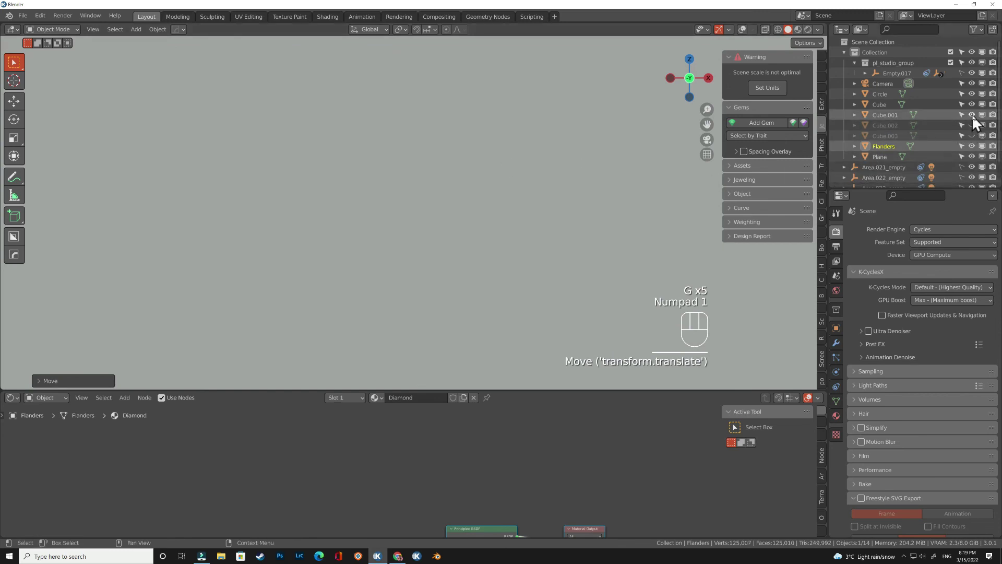
pyautogui.click(972, 114)
pyautogui.click(972, 105)
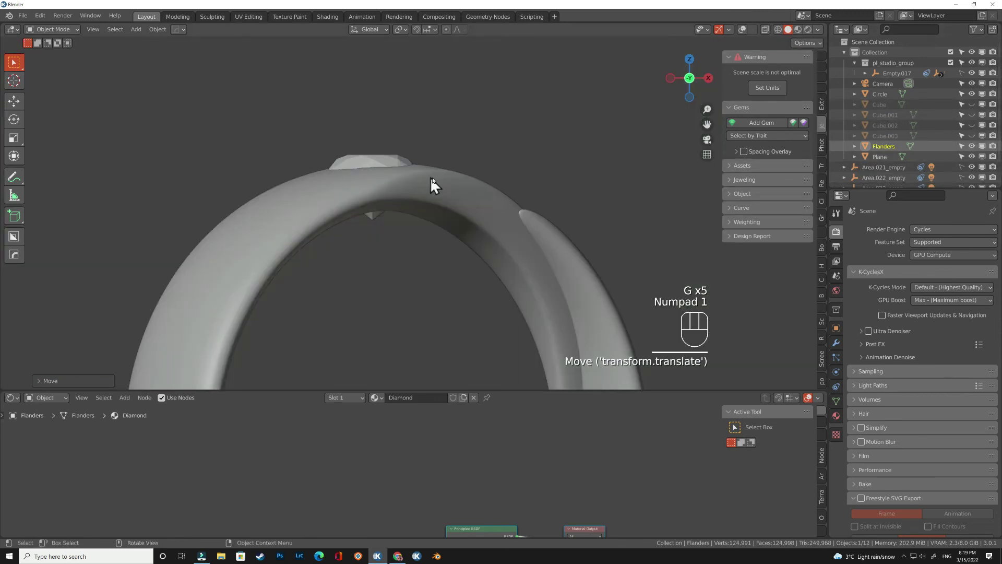
# - Check the gem's seating from the front and side, and nudge it sideways towards the crest of the band
pyautogui.press('KP_1')
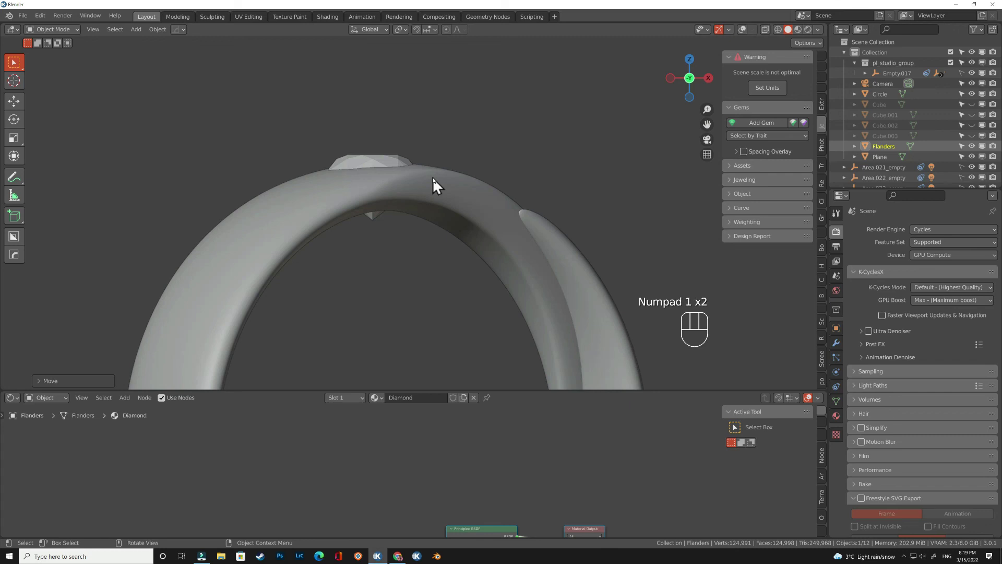
pyautogui.press('KP_3')
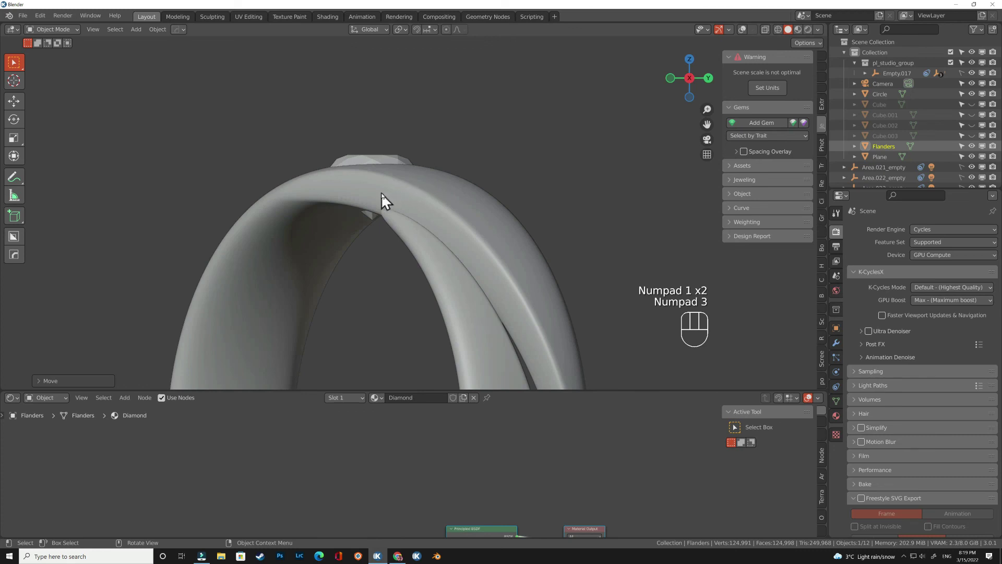
pyautogui.moveTo(381, 193); pyautogui.dragTo(439, 207, button='middle')
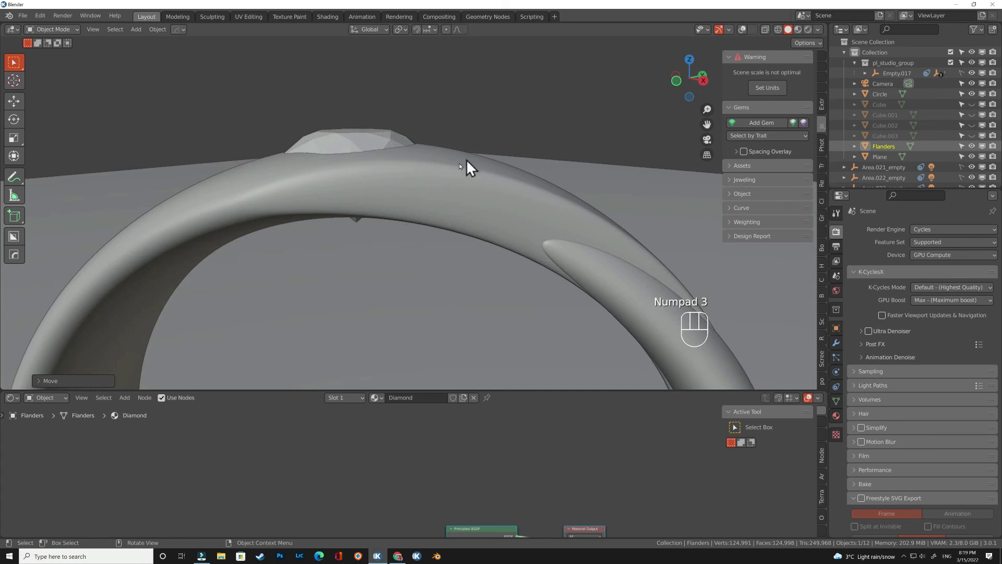
pyautogui.press('g')
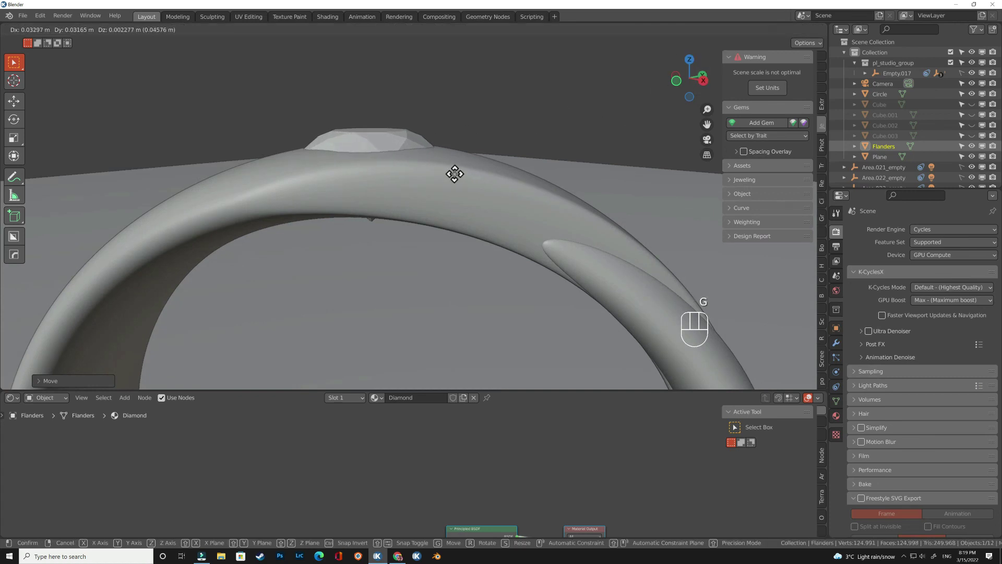
pyautogui.click(462, 176)
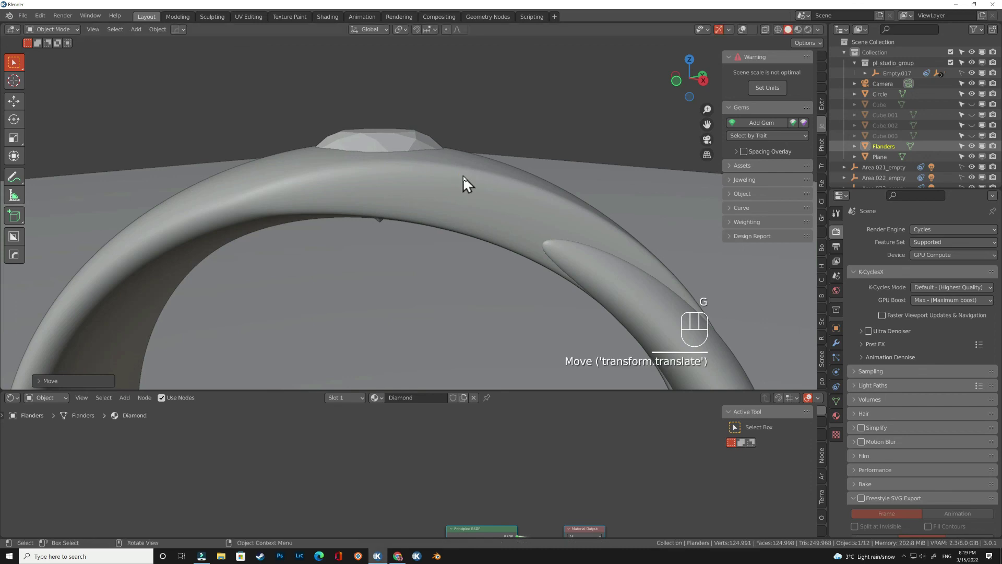
# - Rotate the Flanders gem about 37° around the global Z axis
pyautogui.moveTo(462, 170); pyautogui.dragTo(462, 234, button='middle')
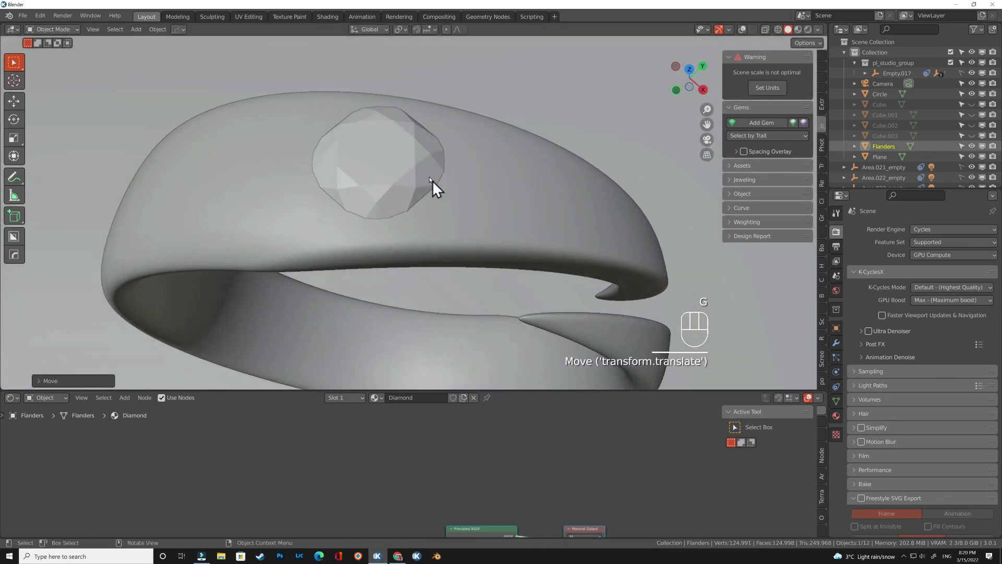
pyautogui.click(406, 168)
pyautogui.press('r')
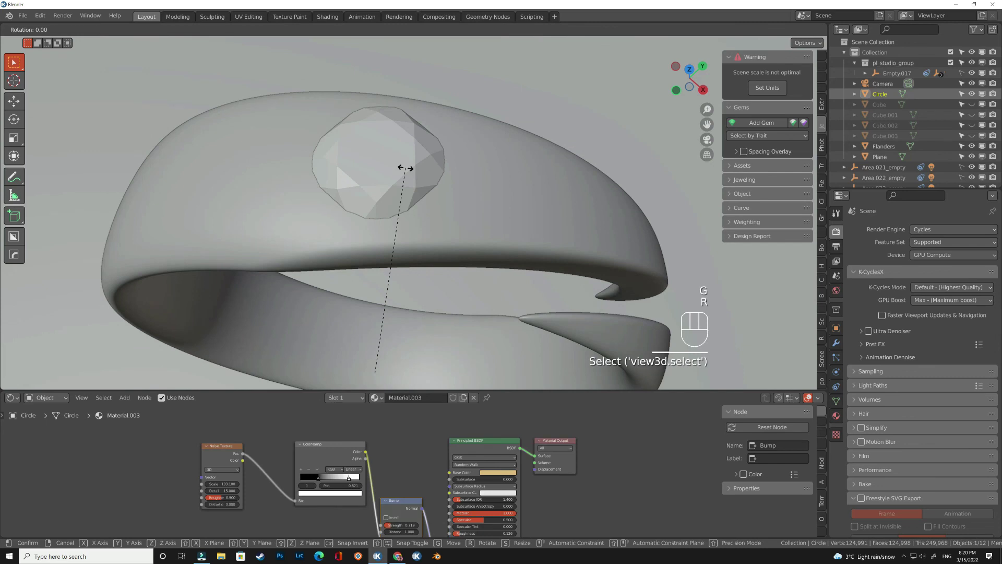
pyautogui.rightClick(406, 168)
pyautogui.click(883, 147)
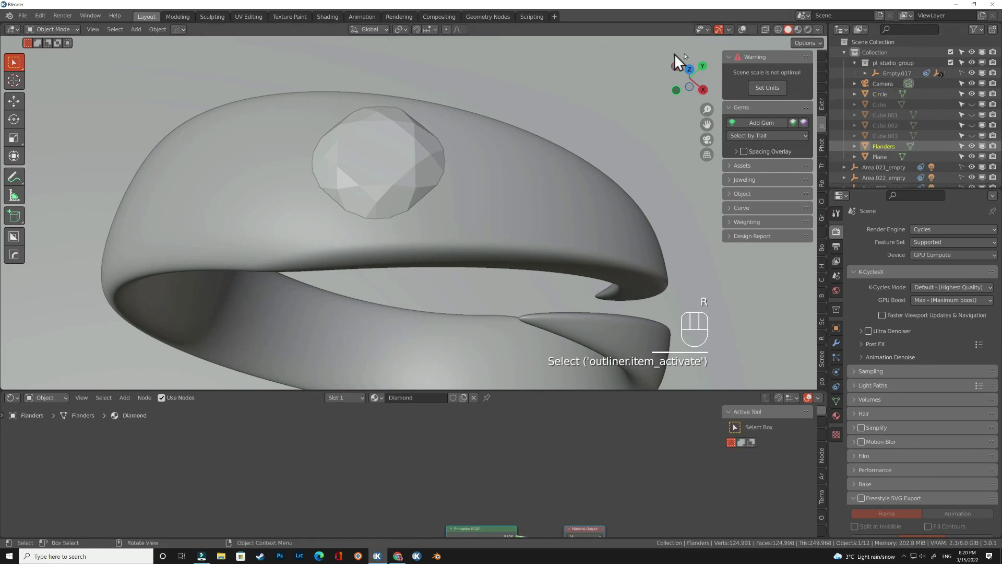
pyautogui.press('r')
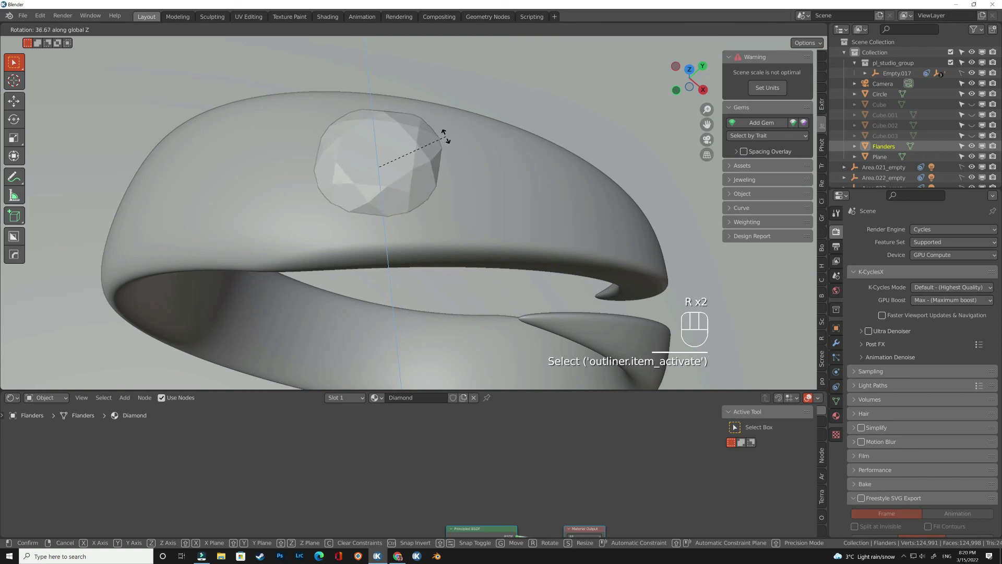
pyautogui.click(444, 133)
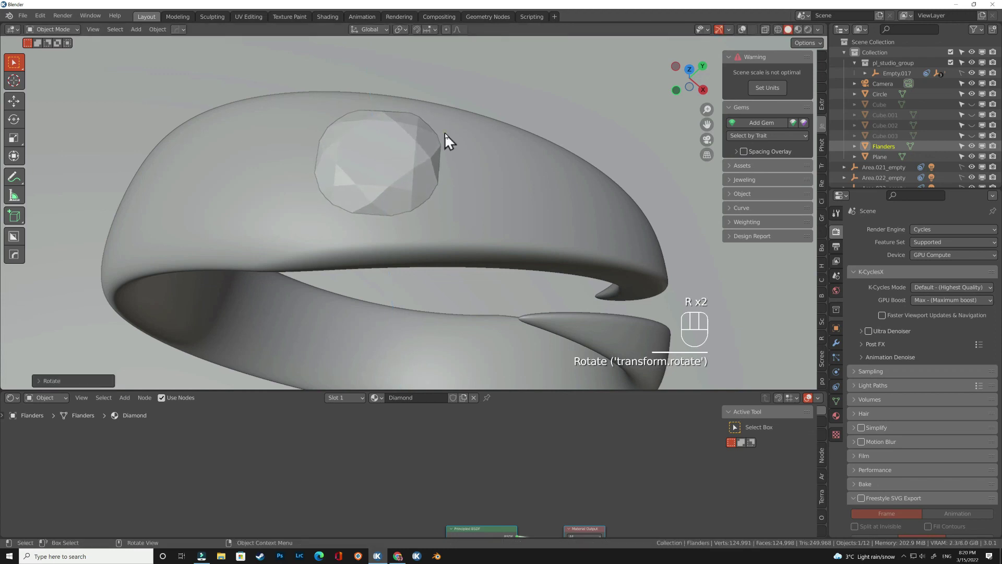
# - Scale the gem down to about 70% and raise it about 0.03 m along the Z axis
pyautogui.press('s')
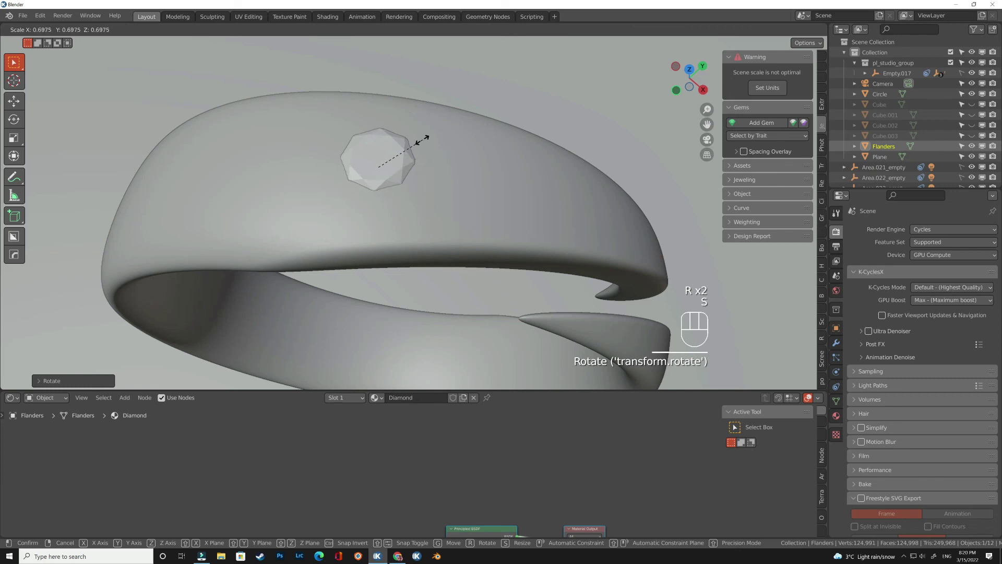
pyautogui.click(408, 167)
pyautogui.press('g')
pyautogui.press('z')
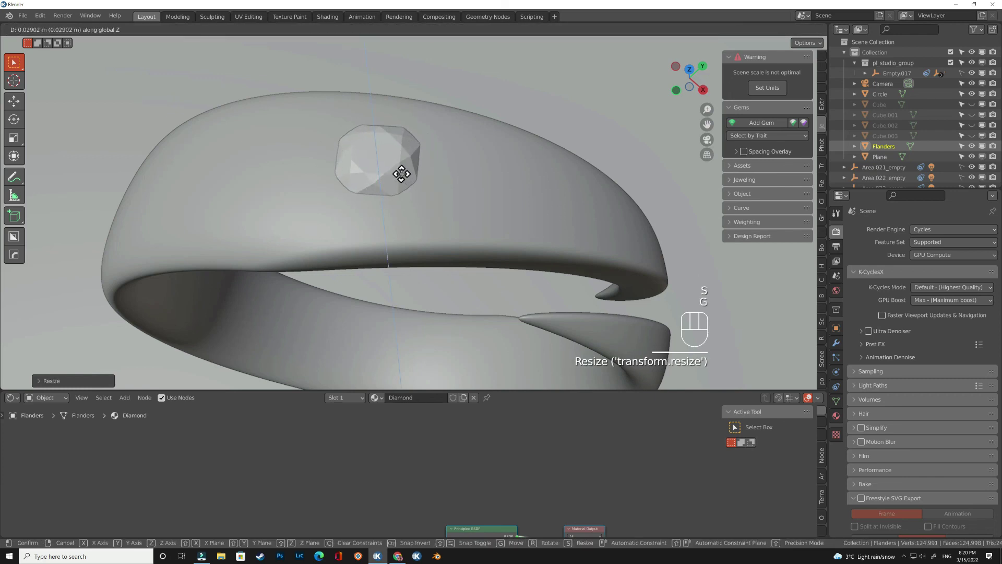
pyautogui.click(400, 173)
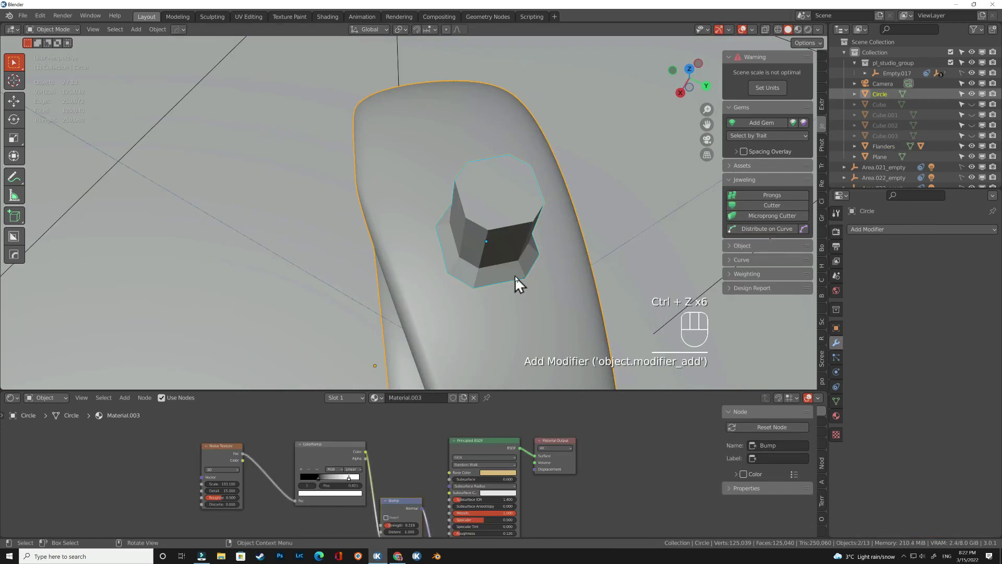
# - Undo the latest selections and the addition of the gem's cutter
pyautogui.hotkey('ctrl', 'z')
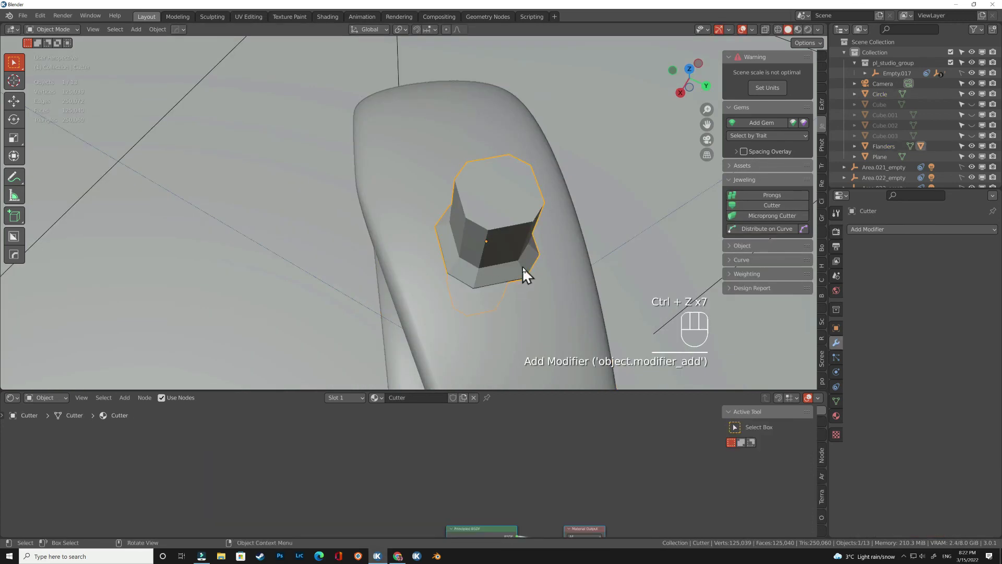
pyautogui.hotkey('ctrl', 'z')
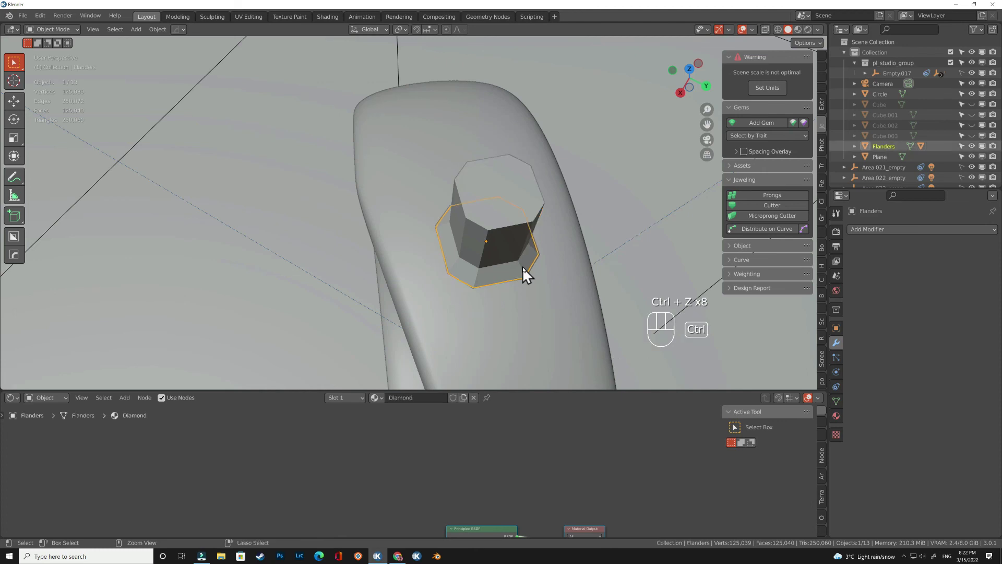
pyautogui.hotkey('ctrl', 'z')
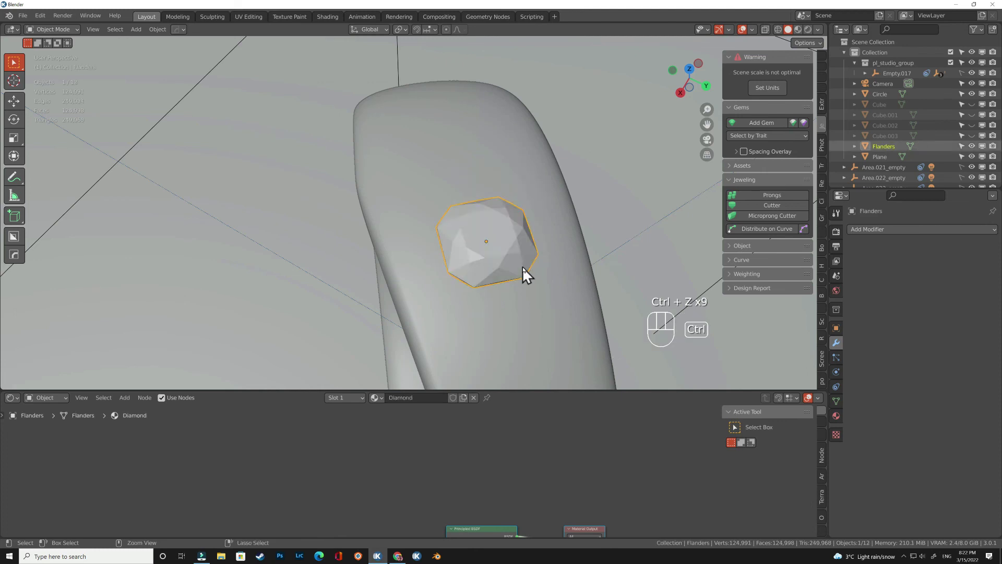
# - Add a new JewelCraft cutter to the Flanders gem and expand its creation settings
pyautogui.click(756, 207)
pyautogui.click(87, 380)
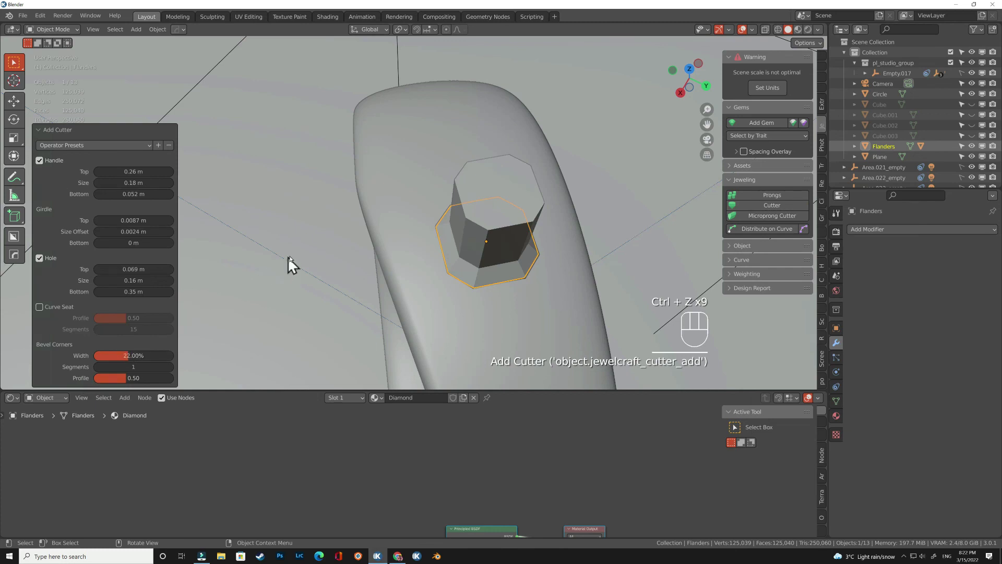
# - Set the cutter's handle bottom to 0.082 m and its handle size to 0.17 m
pyautogui.moveTo(288, 256); pyautogui.dragTo(342, 211, button='middle')
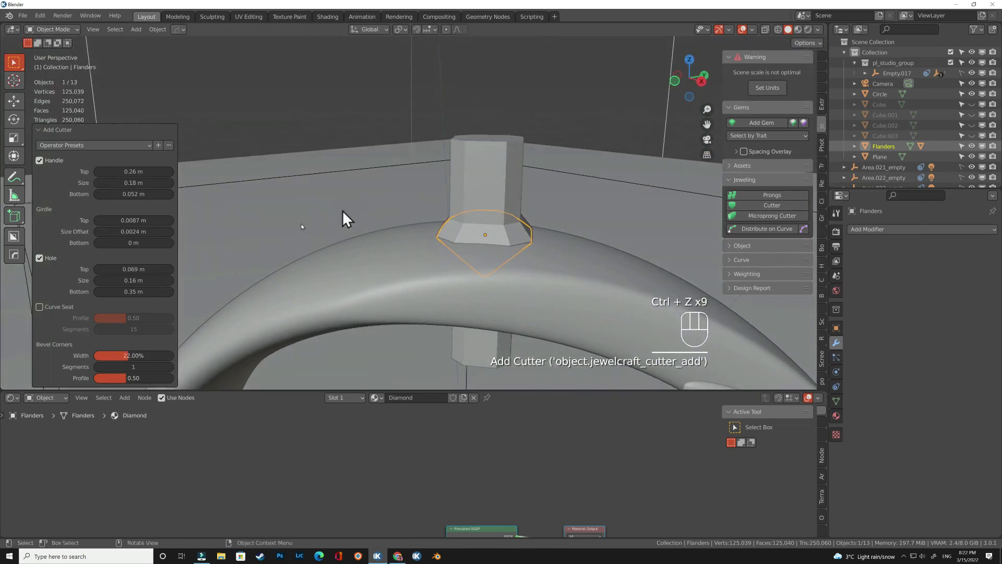
pyautogui.moveTo(141, 194); pyautogui.dragTo(130, 194)
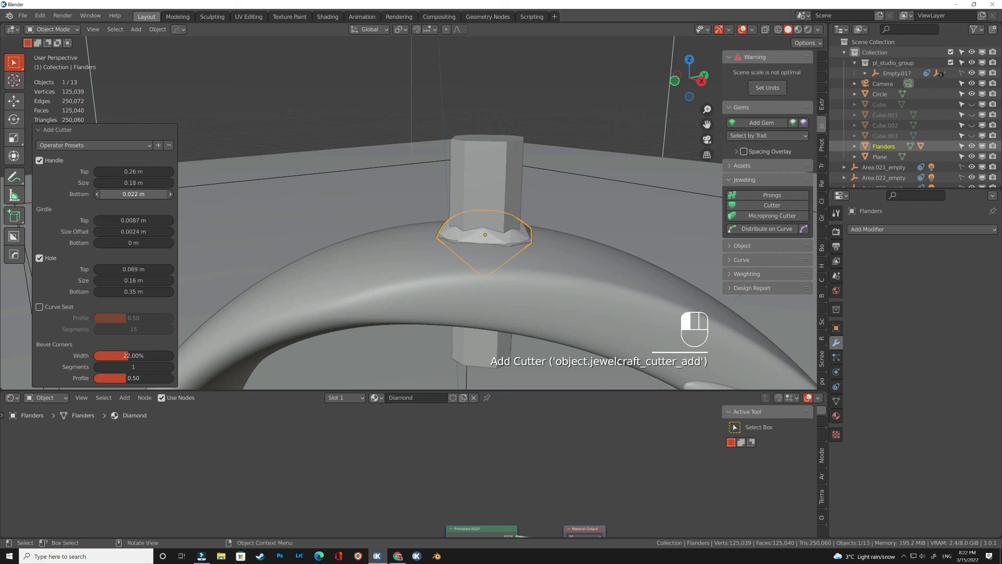
pyautogui.moveTo(134, 194); pyautogui.dragTo(146, 194)
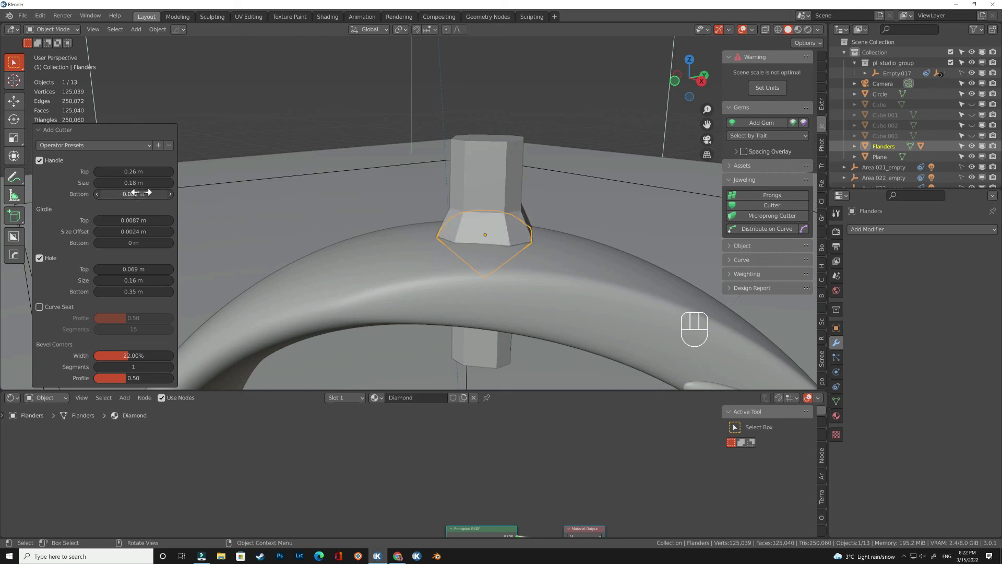
pyautogui.click(97, 183)
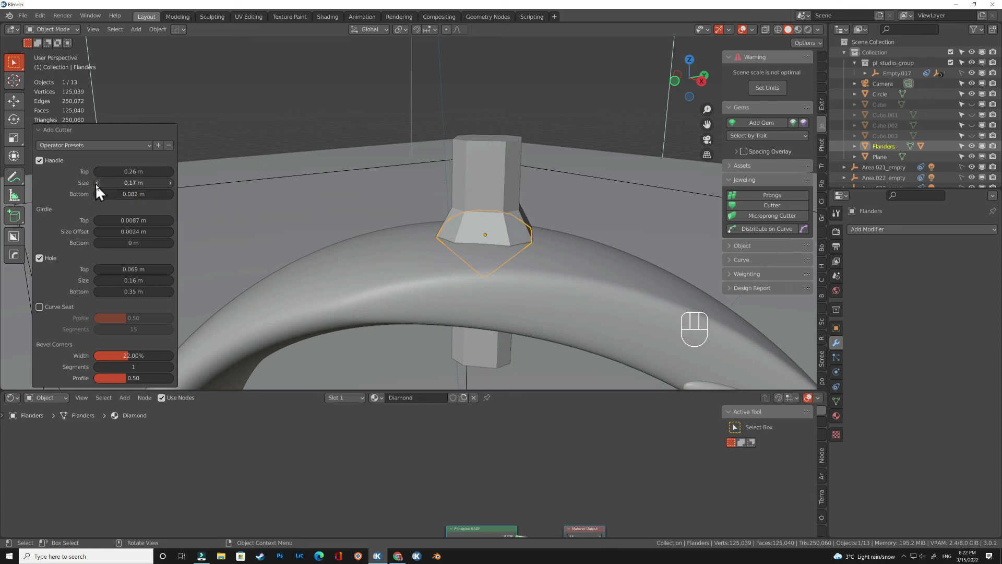
# - Set the cutter's hole size to 0.15 m, hole bottom to 0.32 m and hole top to 0.0094 m
pyautogui.click(96, 281)
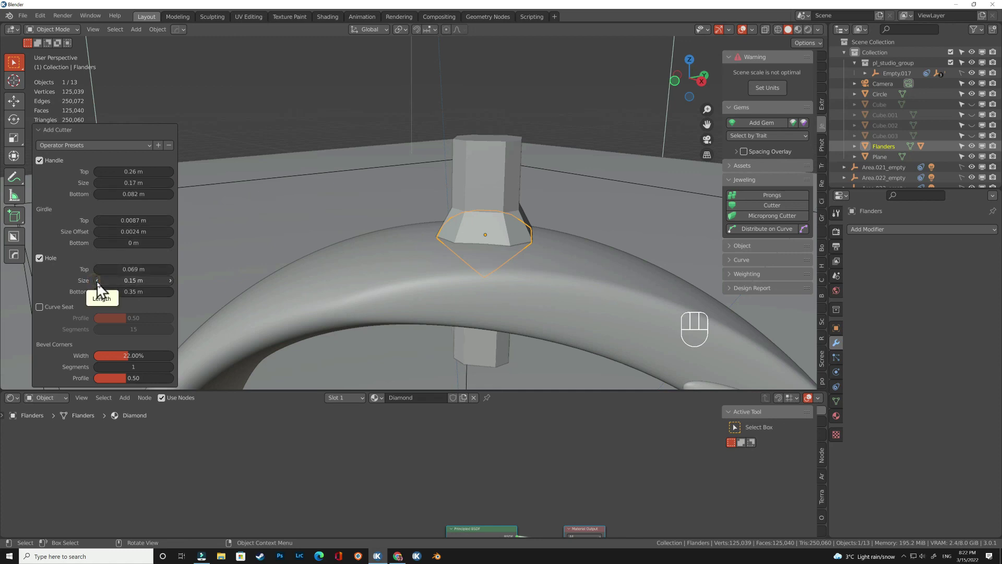
pyautogui.click(97, 291)
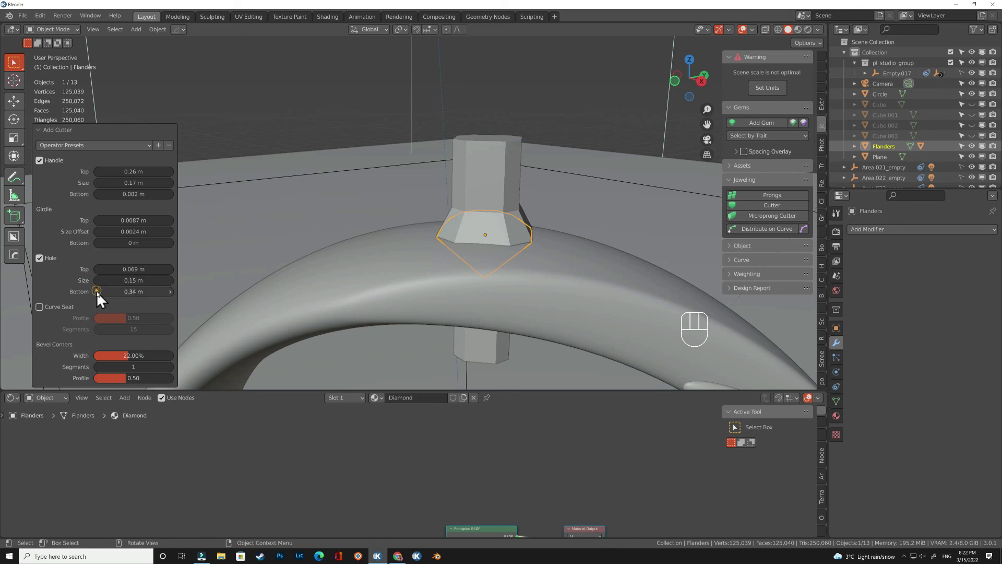
pyautogui.click(97, 290)
pyautogui.click(97, 291)
pyautogui.click(99, 272)
pyautogui.write('0.0094')
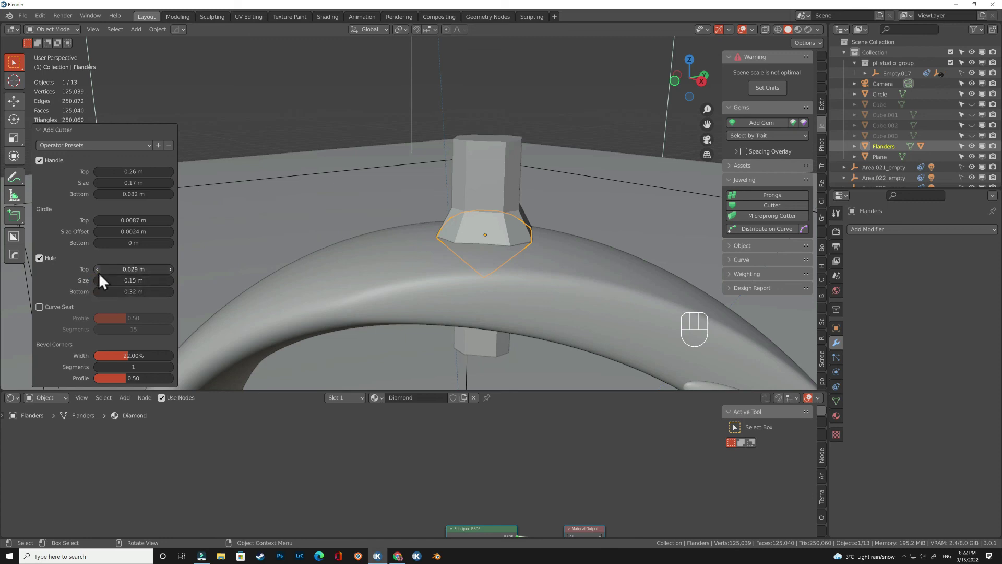
pyautogui.press('Return')
# - Try to subtract the flat-shaded cutter from the ring band with a Bool Tool difference
pyautogui.moveTo(473, 276); pyautogui.dragTo(488, 314, button='middle')
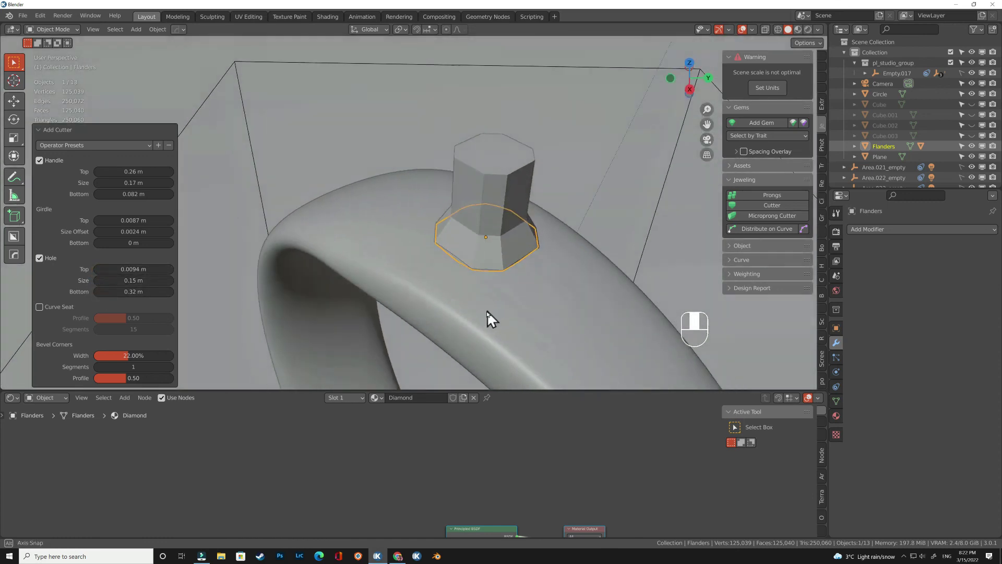
pyautogui.keyDown('ctrl'); pyautogui.click(491, 183); pyautogui.keyUp('ctrl')
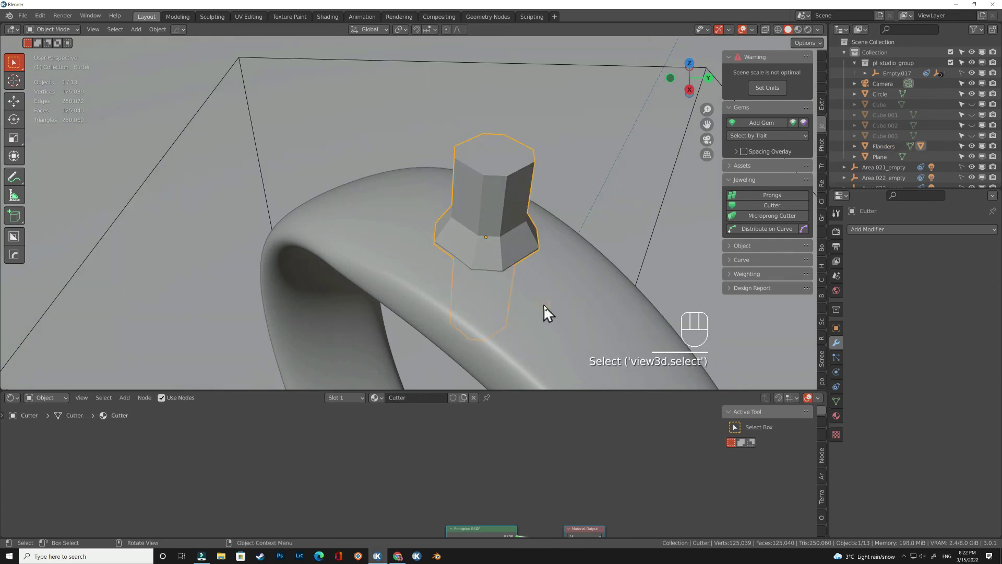
pyautogui.click(511, 224)
pyautogui.keyDown('shift'); pyautogui.click(494, 174); pyautogui.keyUp('shift')
pyautogui.keyDown('shift'); pyautogui.click(539, 288); pyautogui.keyUp('shift')
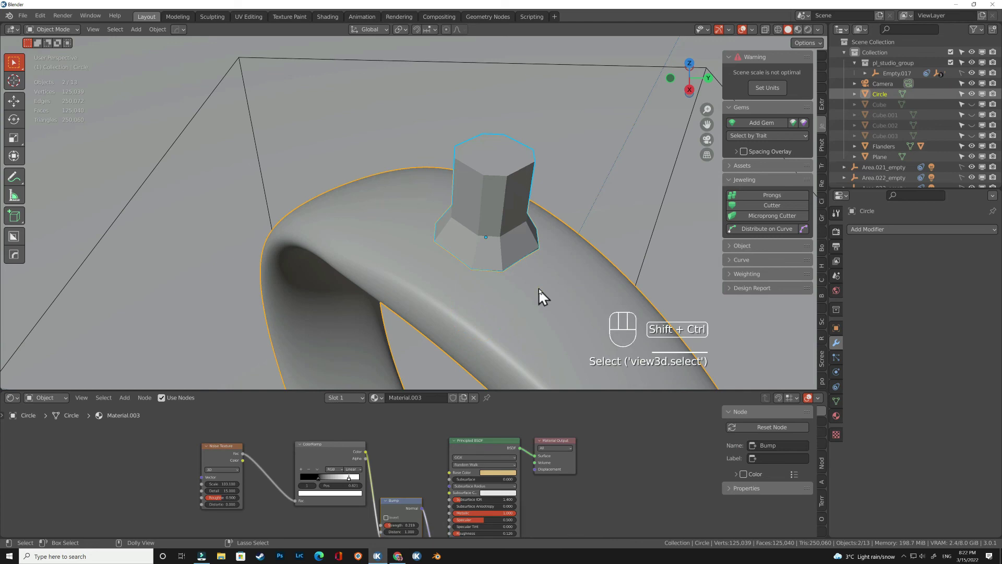
pyautogui.press('shift+ctrl+KP_Subtract')
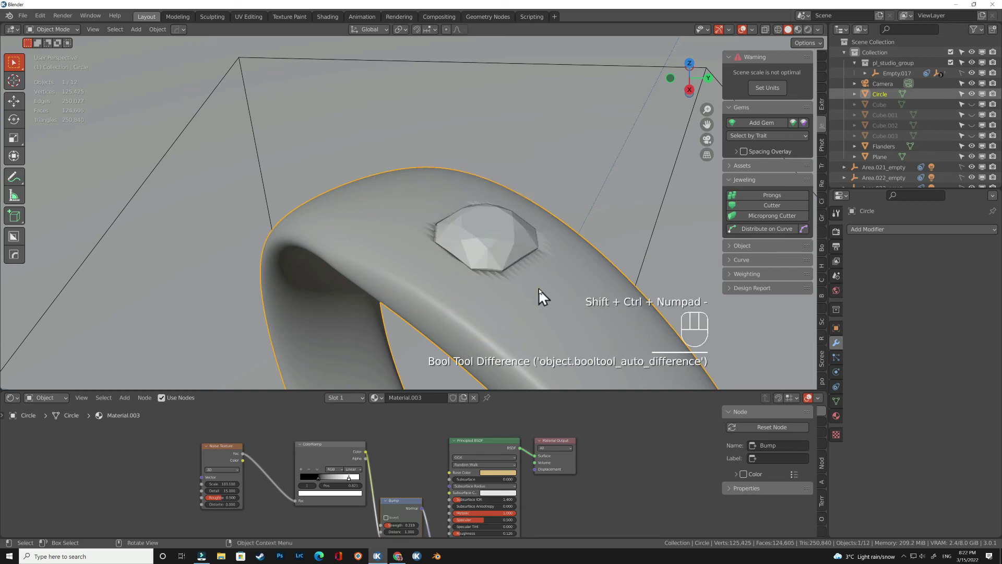
pyautogui.hotkey('ctrl', 'z')
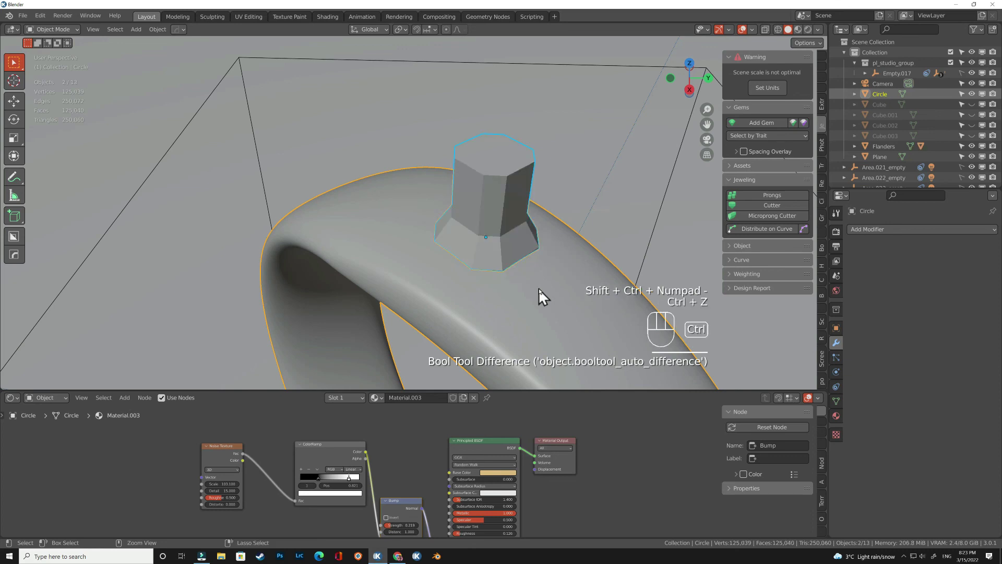
# - Select only the gem's cutter and shade it smooth
pyautogui.click(484, 191)
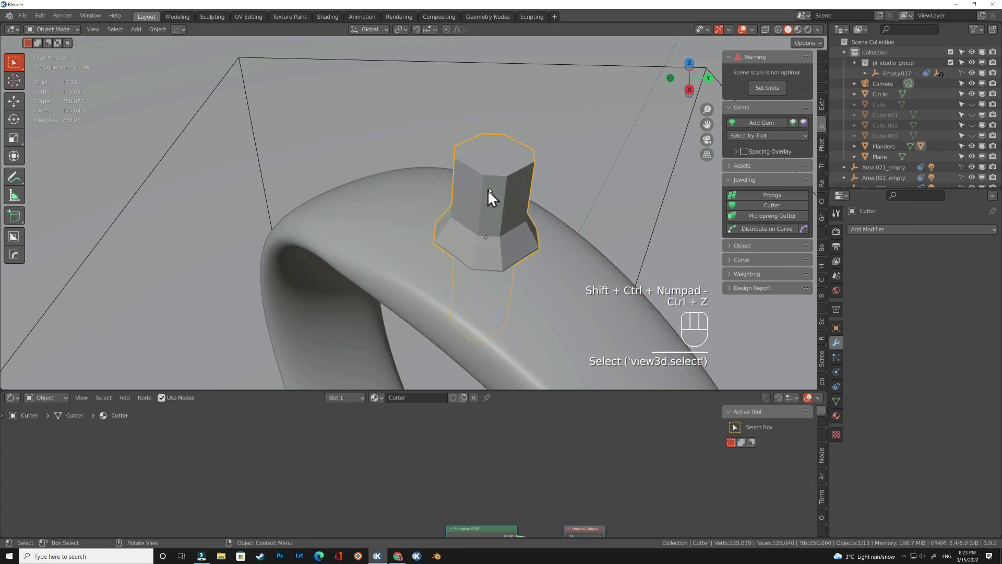
pyautogui.click(496, 173)
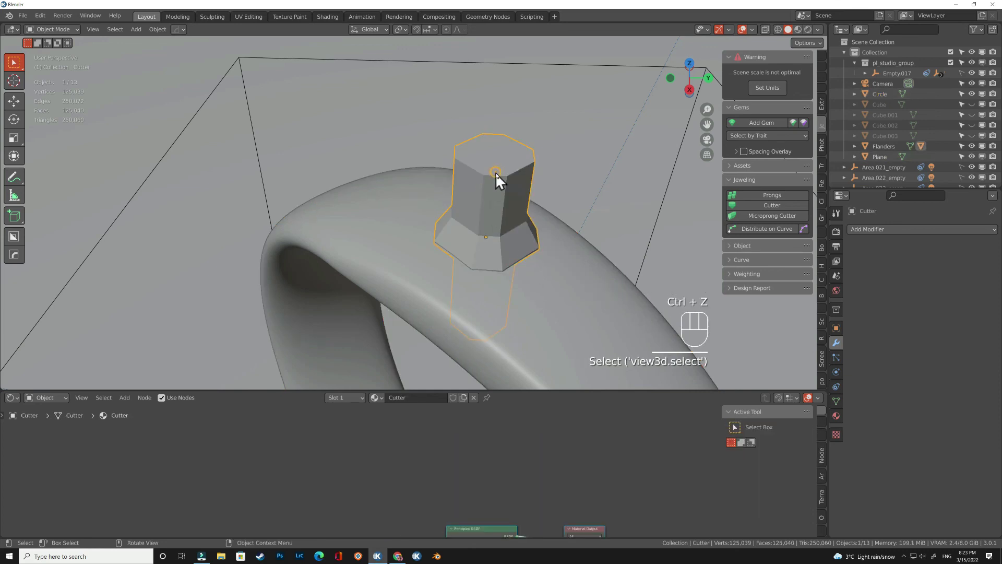
pyautogui.moveTo(536, 253); pyautogui.dragTo(588, 267, button='middle')
pyautogui.rightClick(503, 214)
pyautogui.click(502, 214)
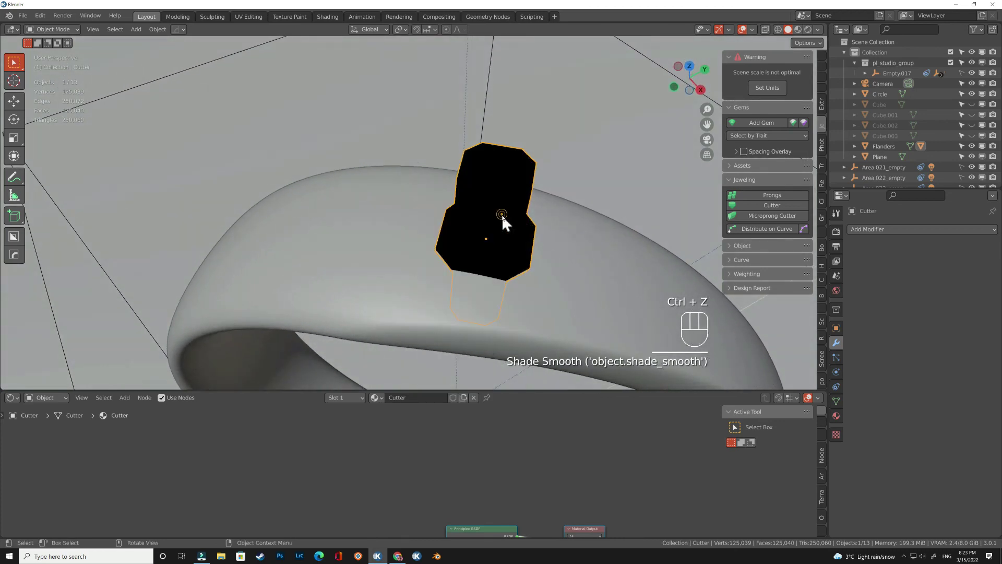
# - Subtract the cutter from the ring band with a Bool Tool difference and add a Subdivision Surface modifier to the band
pyautogui.keyDown('shift'); pyautogui.click(572, 276); pyautogui.keyUp('shift')
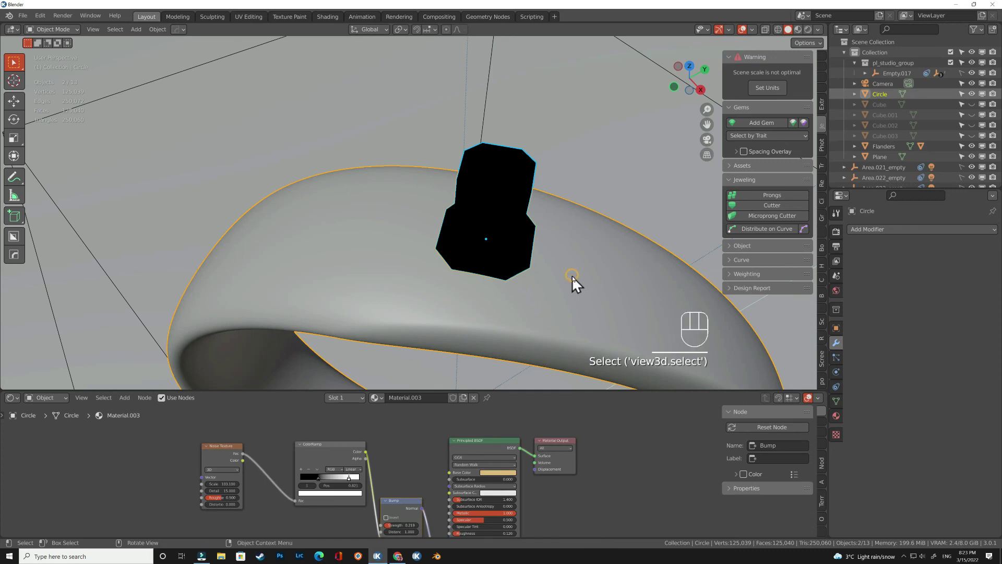
pyautogui.press('ctrl+shift+KP_Subtract')
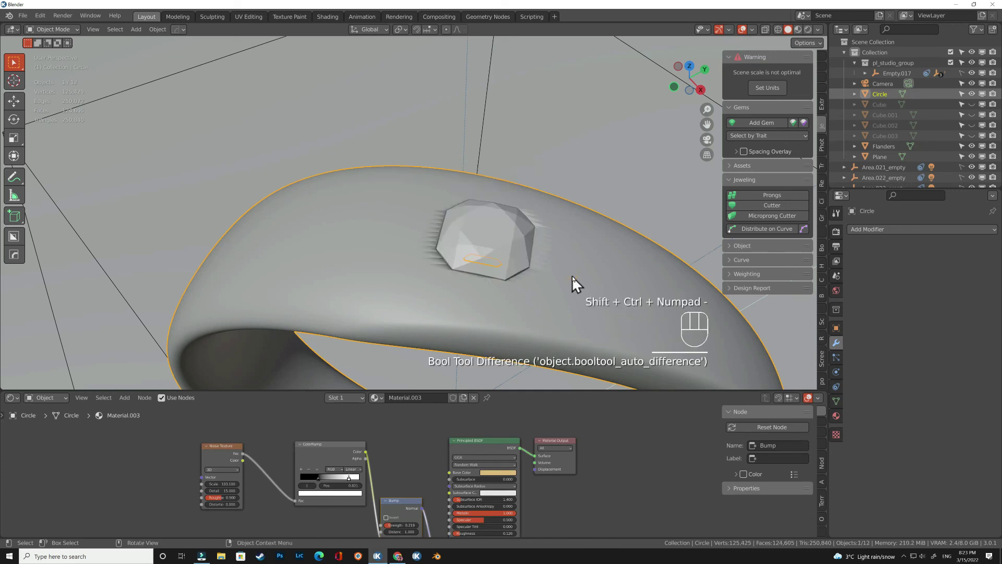
pyautogui.click(879, 230)
pyautogui.click(773, 416)
# - Shade the ring band smooth and sharpen it with the Hops Ssharp mode at 30° sharpness and a 60° auto smooth angle
pyautogui.rightClick(517, 313)
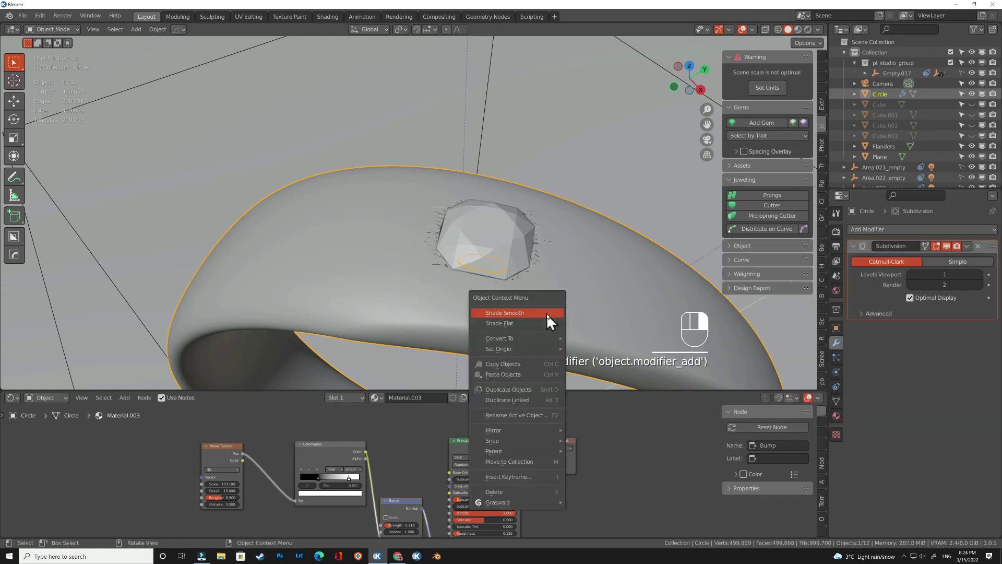
pyautogui.click(547, 313)
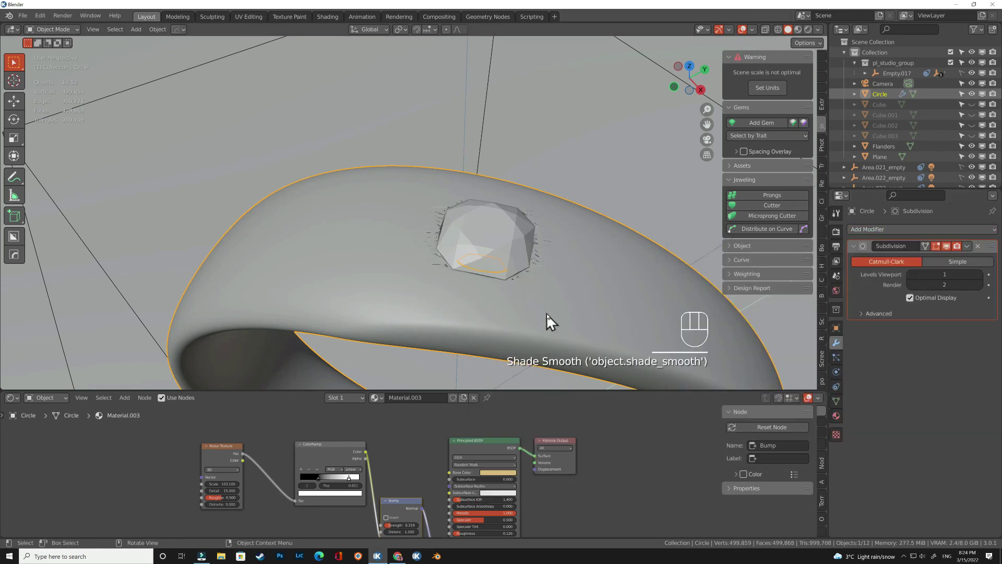
pyautogui.press('q')
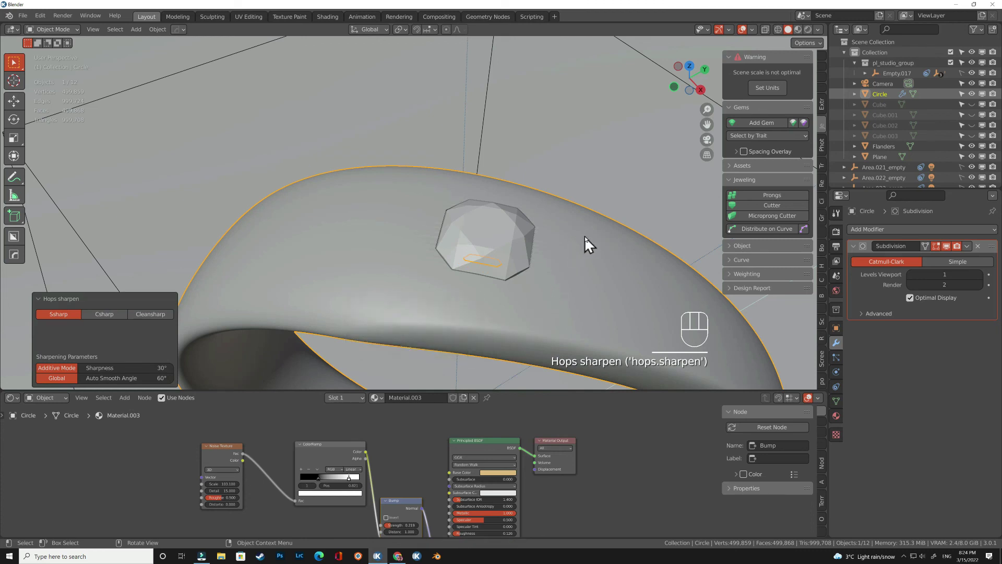
pyautogui.click(502, 237)
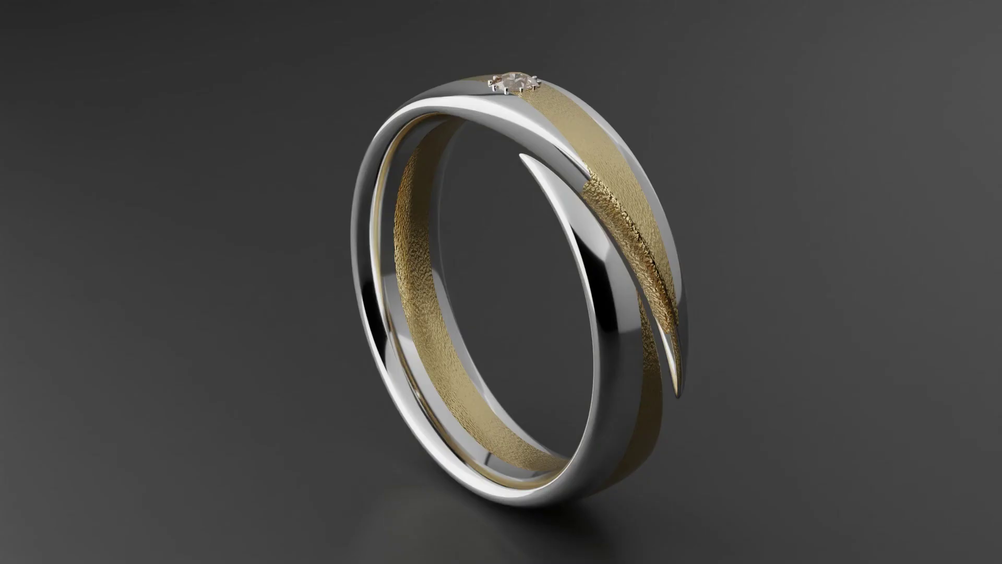